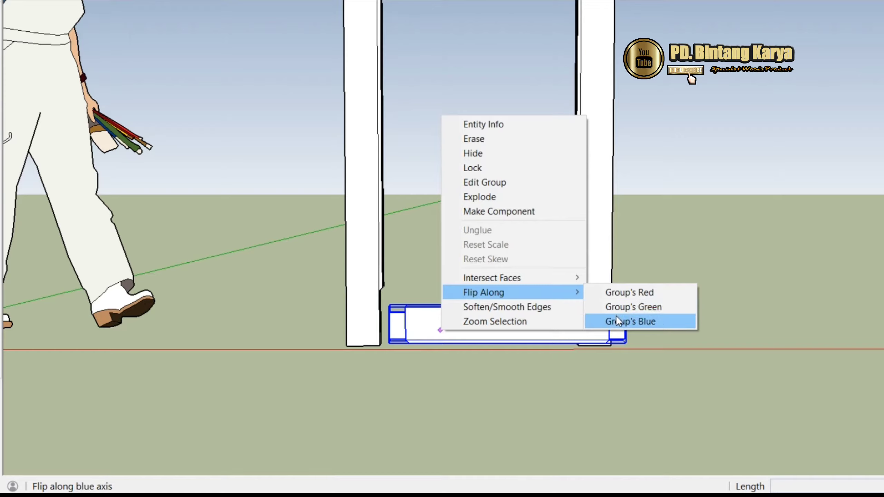
Flip the bottom rail group along its blue axis and along its red axis
click(616, 320)
scroll(555, 326, up, 3)
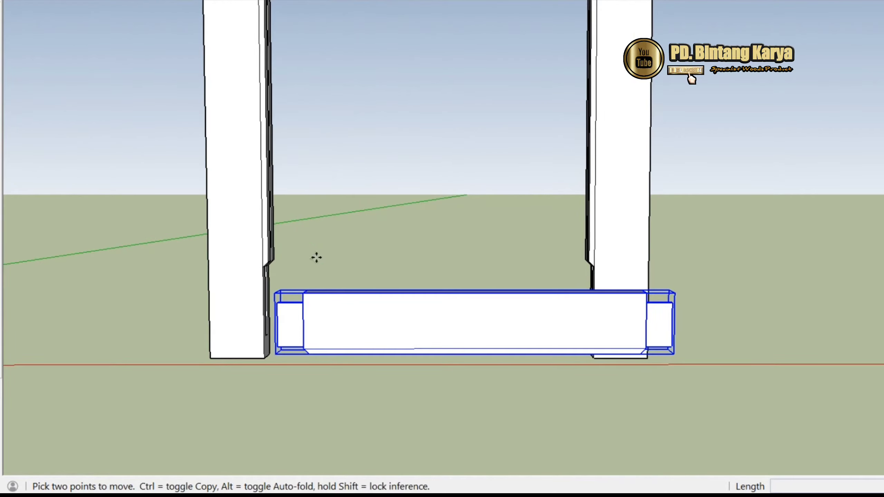
right_click(357, 312)
mouse_move(425, 275)
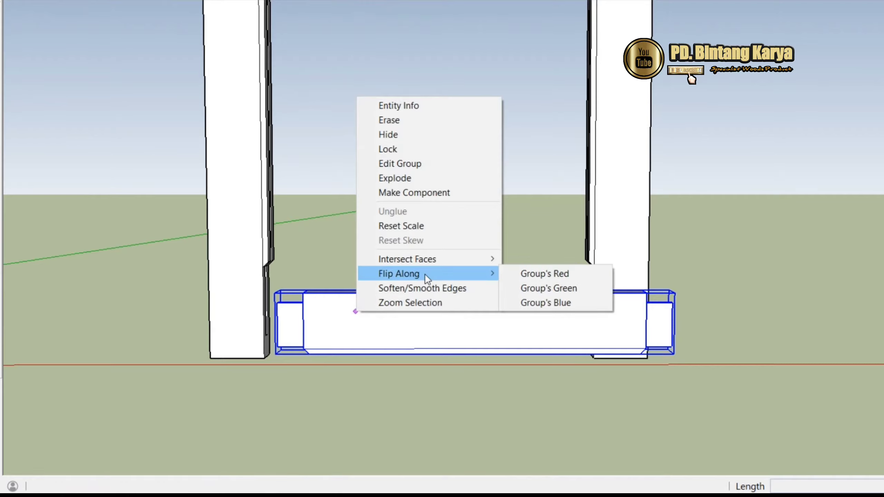
click(545, 274)
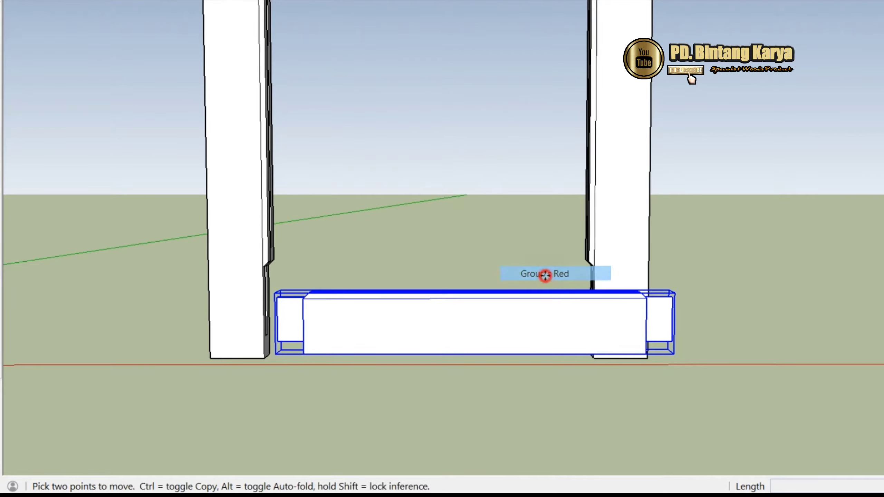
Move the rail up about 0,02 m between the posts, using its chamfered corner beside the left tenon
scroll(338, 304, up, 5)
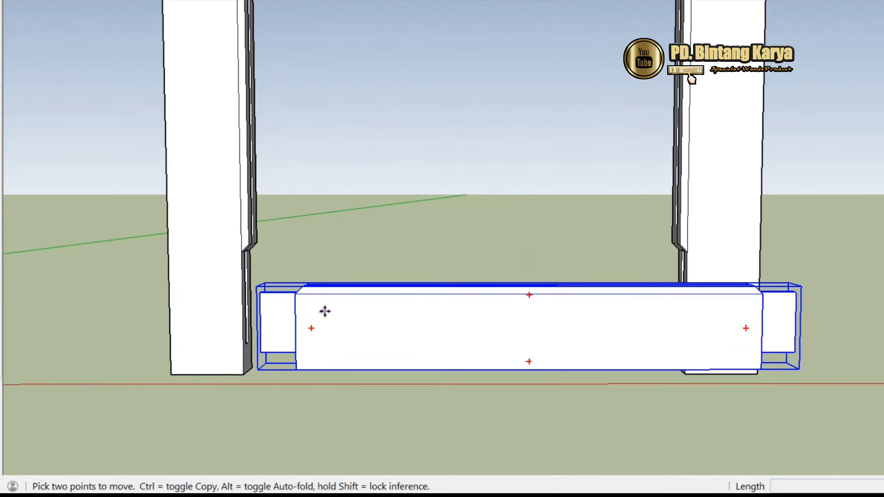
mouse_move(295, 285)
middle_down()
mouse_move(329, 323)
mouse_move(438, 290)
mouse_move(389, 282)
middle_up()
key(m)
middle_drag(361, 199, 395, 292)
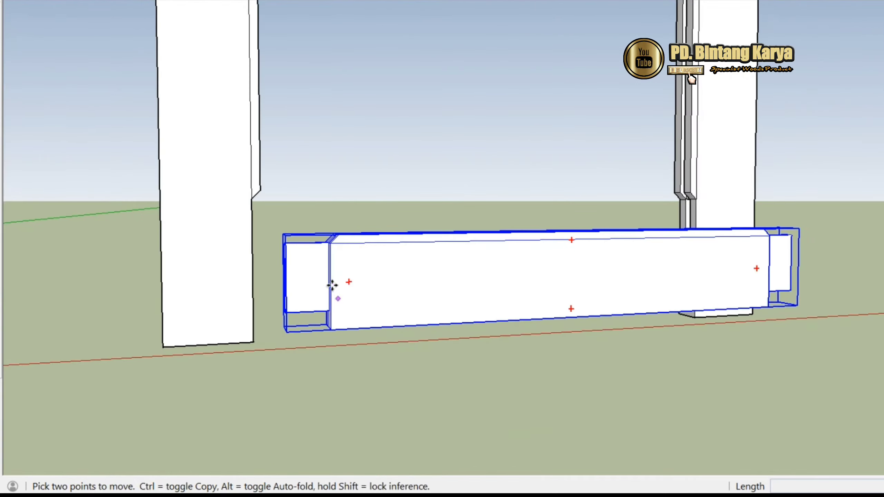
scroll(333, 285, up, 4)
click(332, 214)
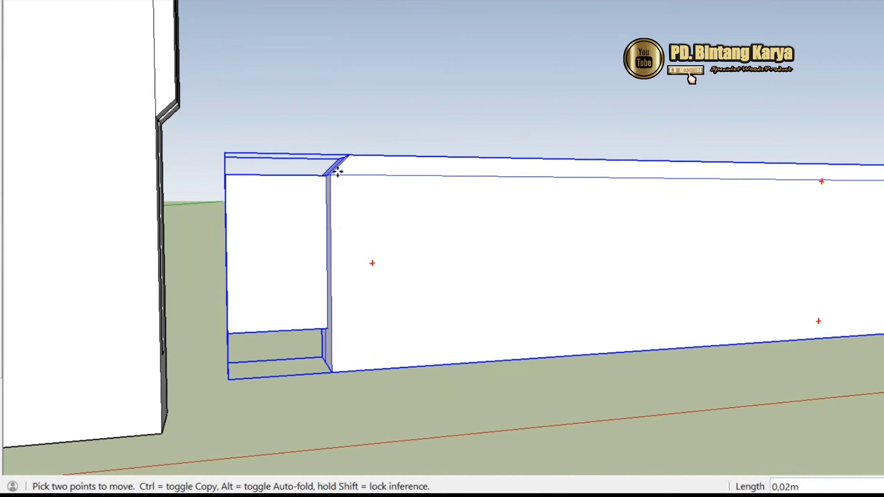
click(339, 164)
scroll(417, 210, down, 5)
mouse_move(417, 210)
middle_down()
mouse_move(403, 132)
mouse_move(403, 140)
middle_up()
Open the rail group for editing and extend the rail's bottom face downward by 0,04 m
key(space)
scroll(414, 227, up, 1)
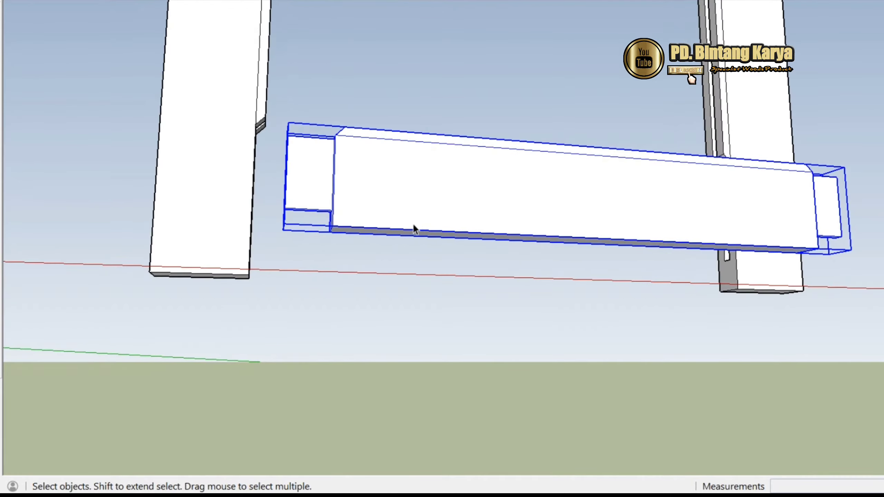
scroll(353, 232, up, 4)
double_click(352, 229)
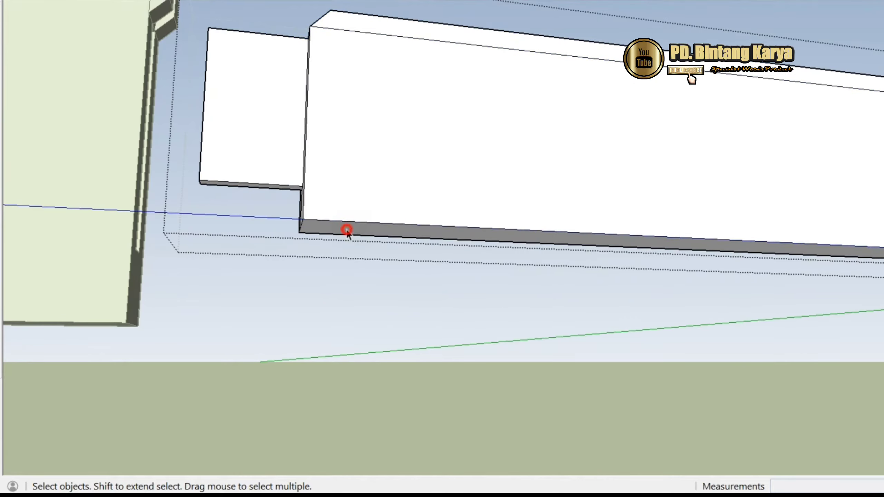
click(1, 162)
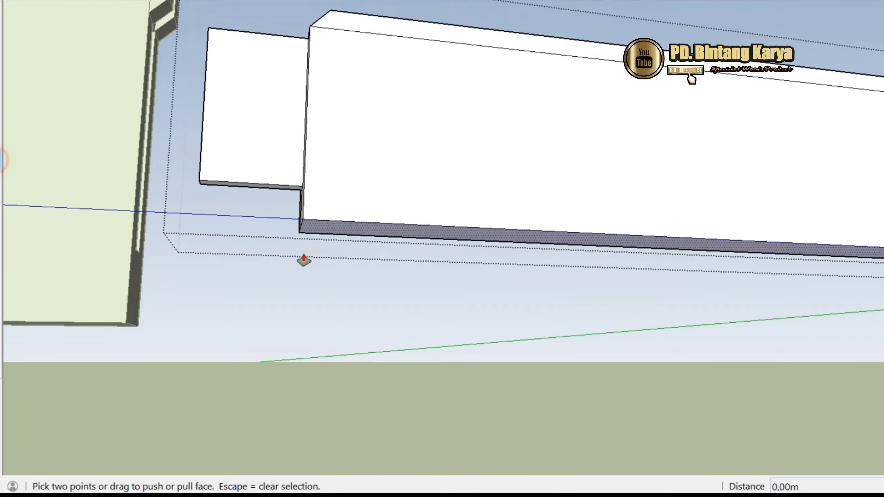
click(307, 238)
click(294, 307)
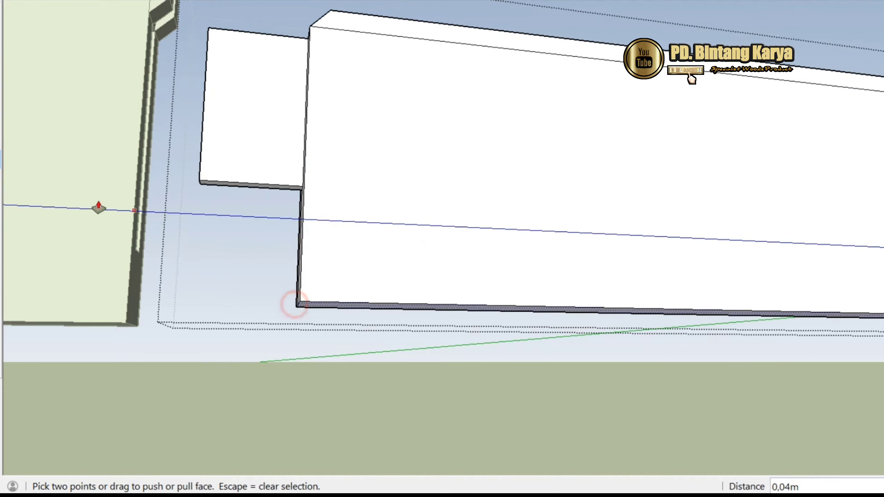
Dimension the height of the rail's front face and extend its bottom face downward another 0,03 m
click(1, 221)
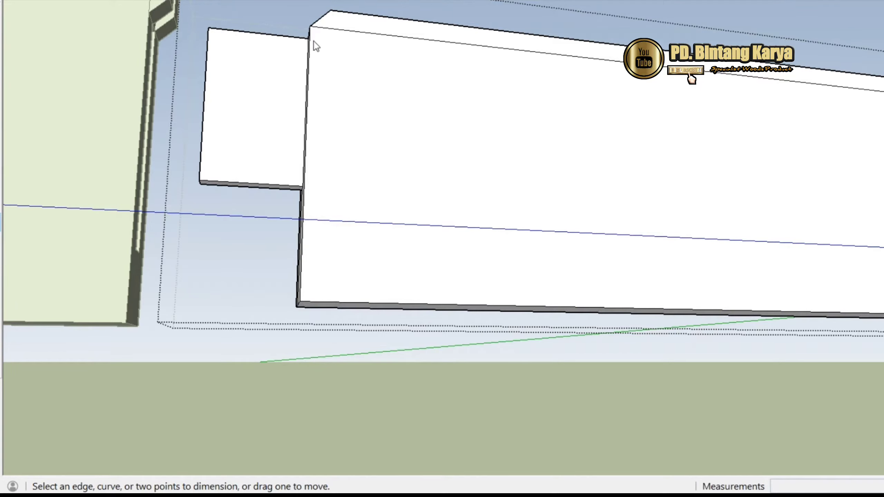
click(305, 300)
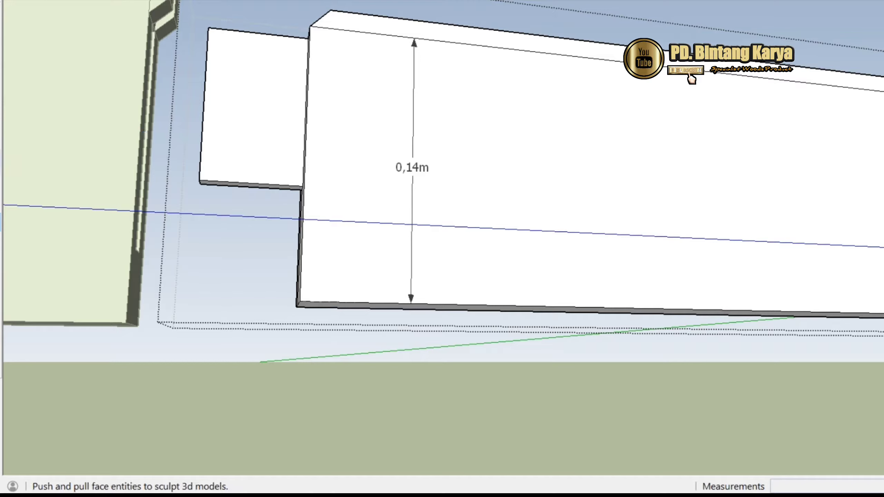
click(315, 310)
scroll(312, 308, down, 3)
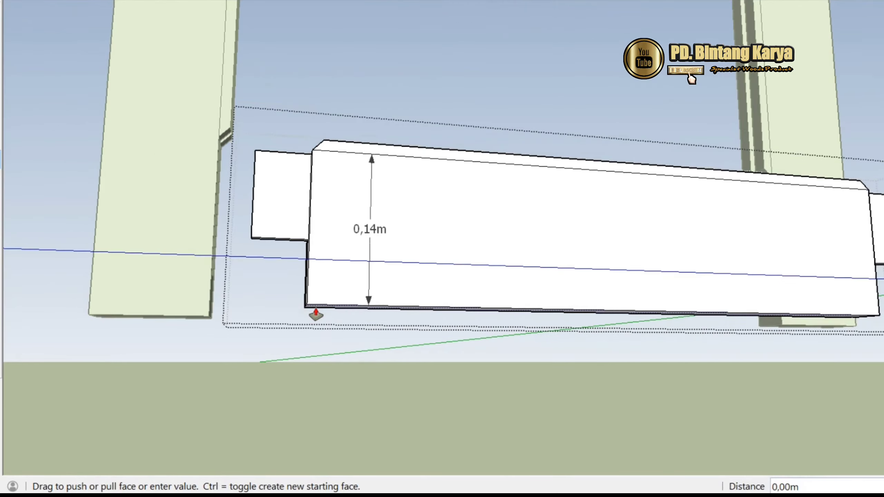
scroll(315, 321, up, 3)
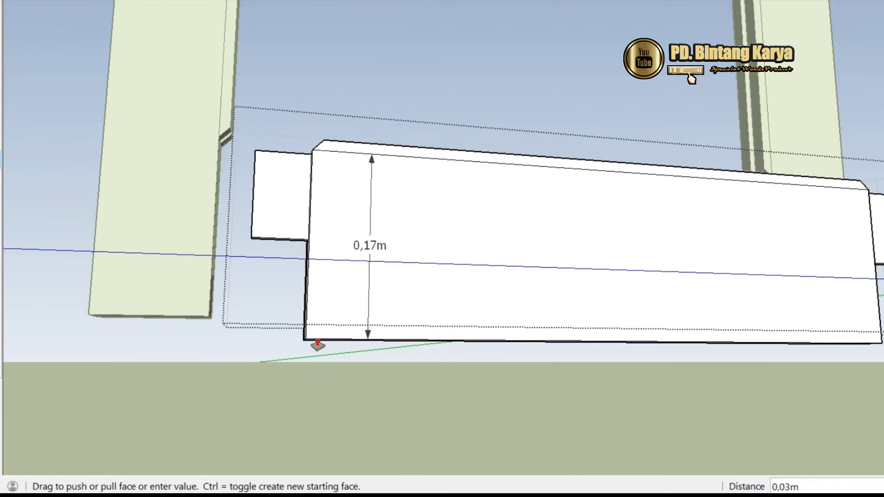
click(316, 339)
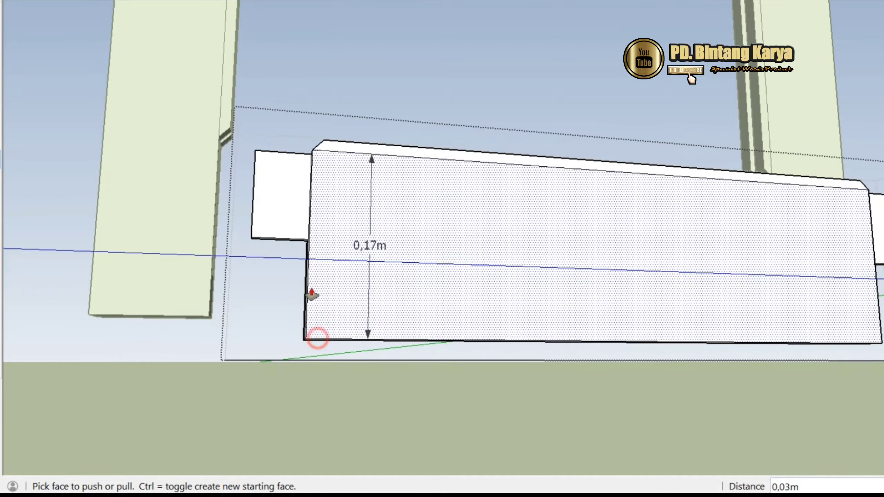
Extend the underside of the rail's left tenon downward by 0,06 m
middle_drag(312, 294, 302, 239)
scroll(302, 238, up, 3)
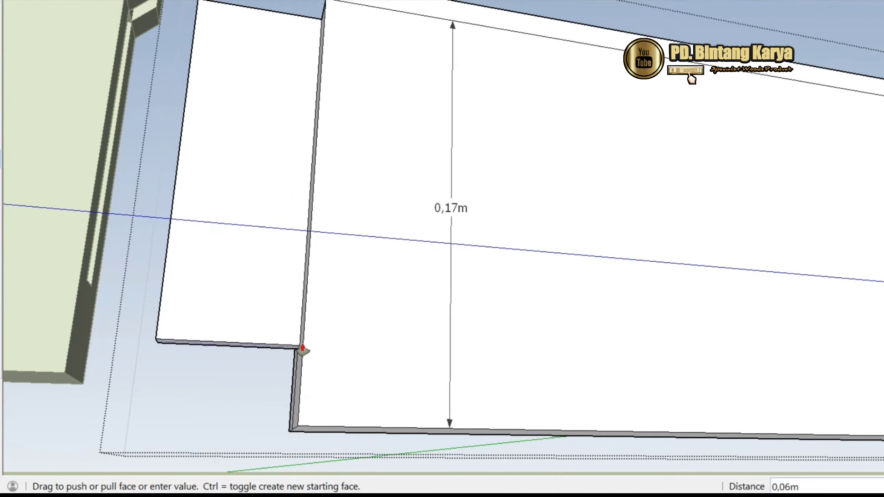
click(301, 343)
Place a guide at the lower end of the left post's mortise, 0,04 m above the post's bottom edge
middle_drag(303, 310, 543, 257)
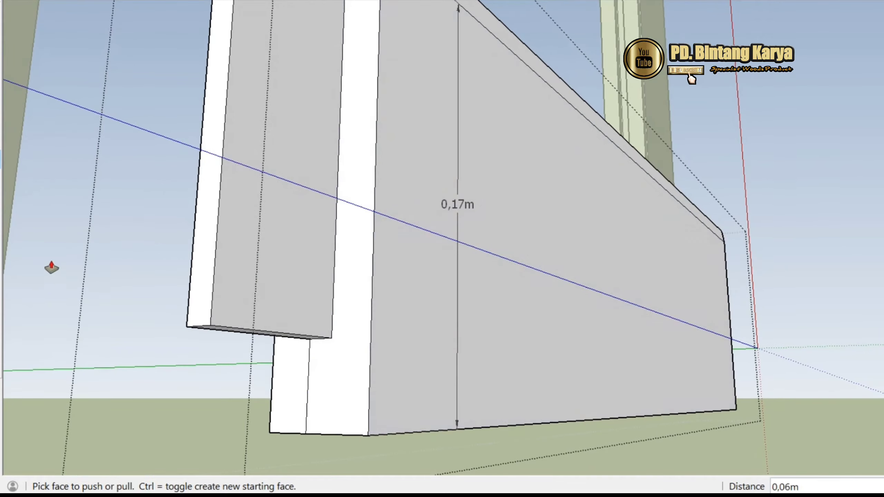
scroll(459, 264, down, 3)
middle_drag(460, 265, 182, 311)
scroll(182, 311, up, 5)
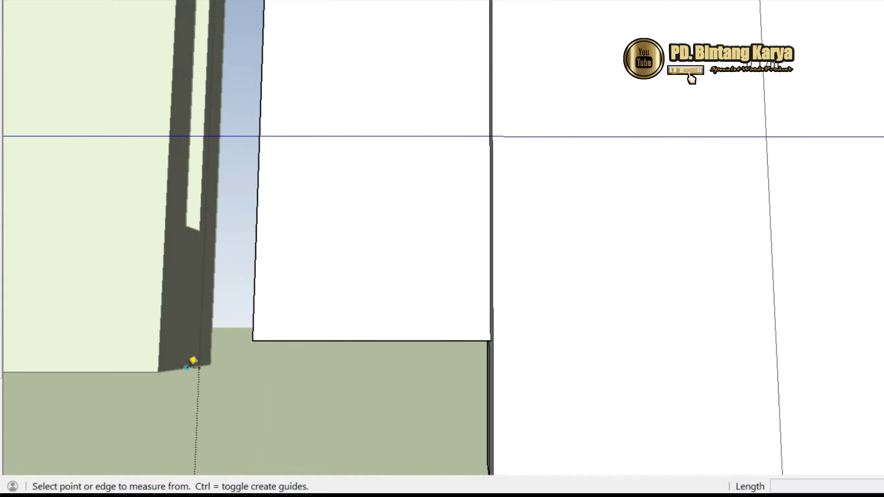
click(186, 368)
click(190, 232)
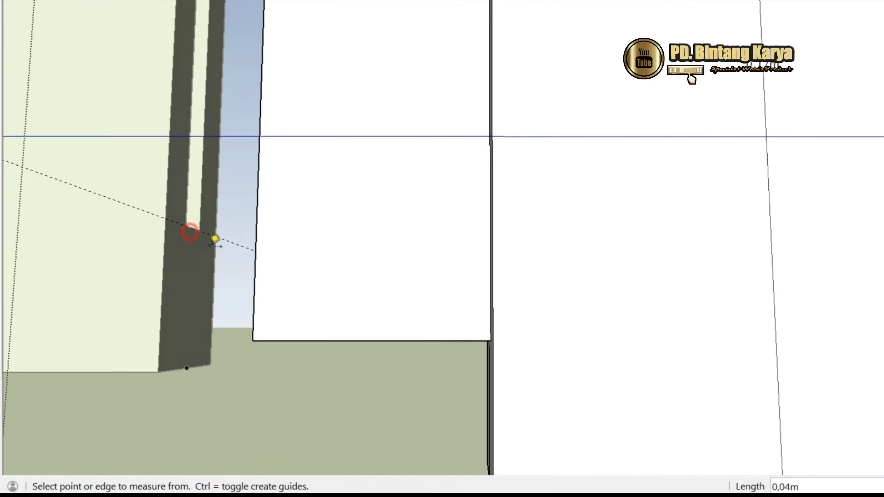
scroll(404, 148, down, 2)
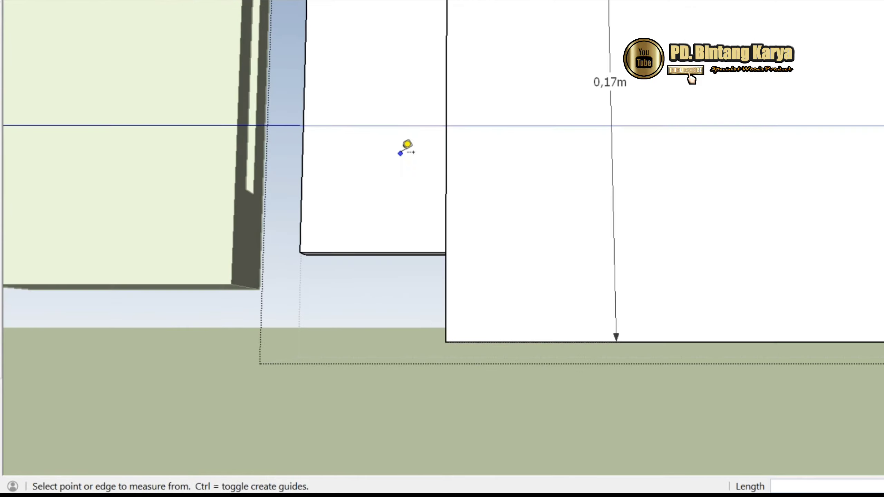
Place a guide across the rail's shoulder, 0,04 m above the rail's bottom edge
middle_drag(404, 148, 566, 164)
scroll(526, 332, up, 3)
click(517, 347)
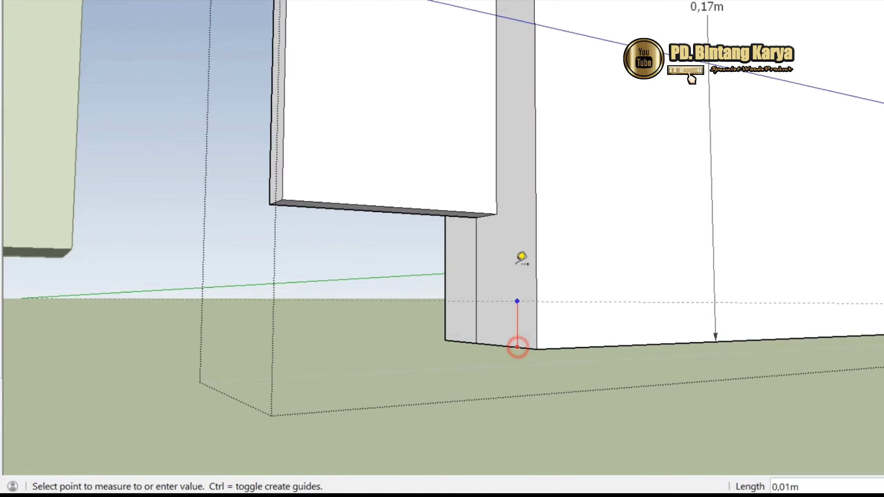
click(515, 167)
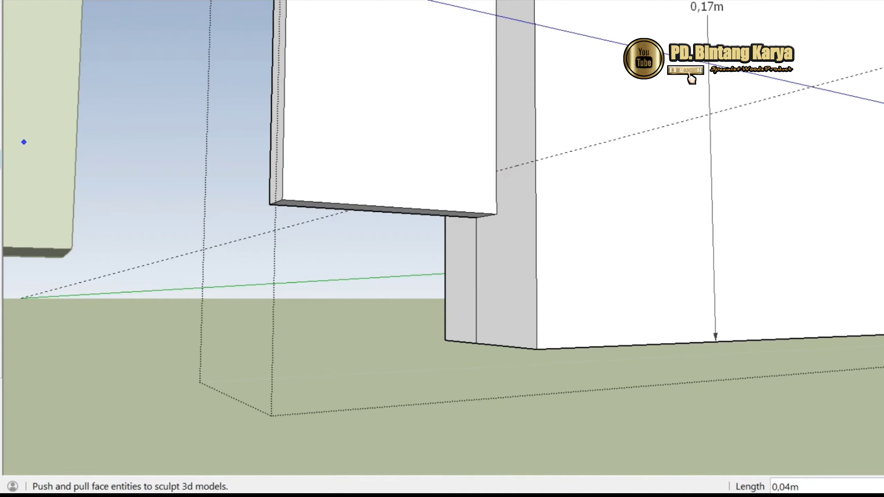
Push the underside of the left tenon up about 0,01 m to the guide on the rail's shoulder
key(p)
click(431, 221)
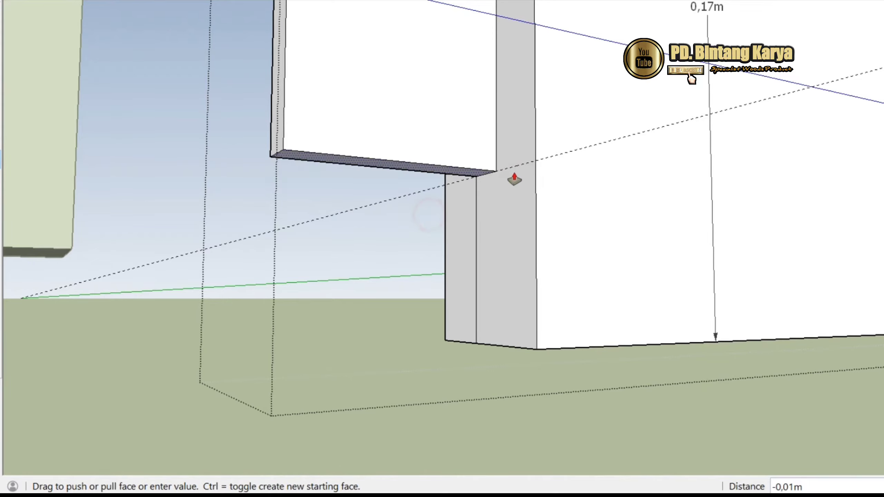
click(509, 181)
Extend the underside of the tenon at the rail's opposite end down 0,05 m to the guide
key(b)
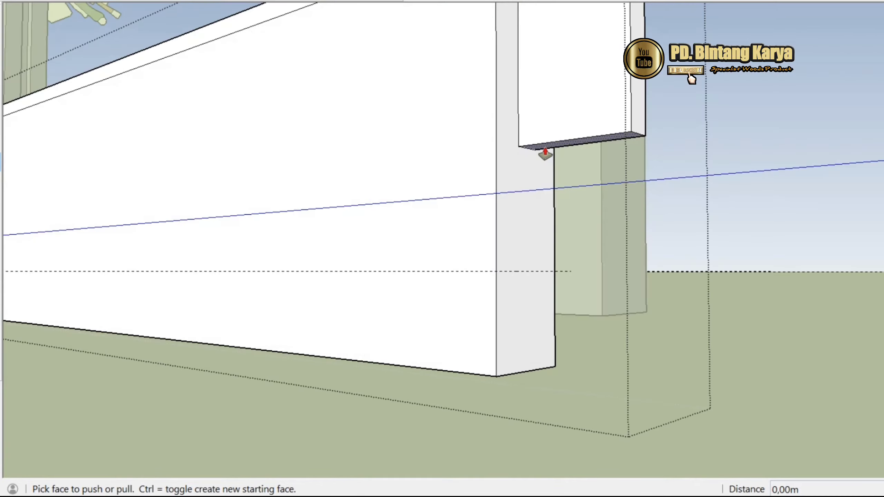
click(545, 154)
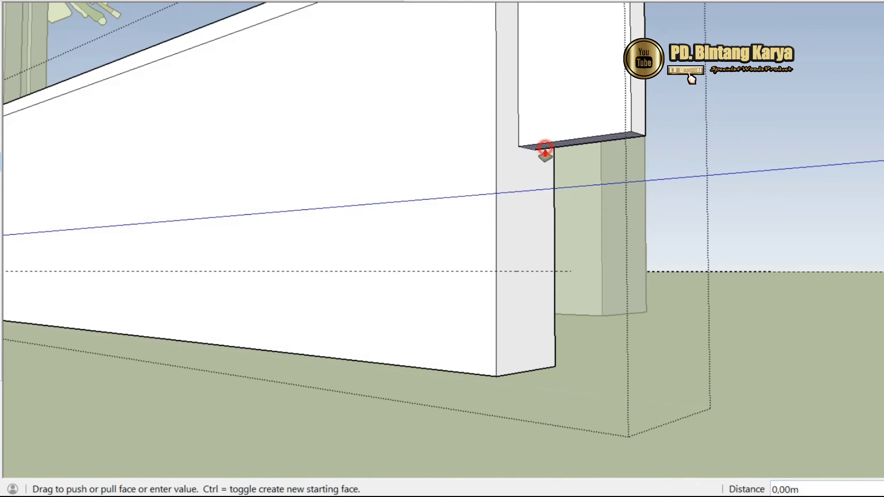
click(517, 272)
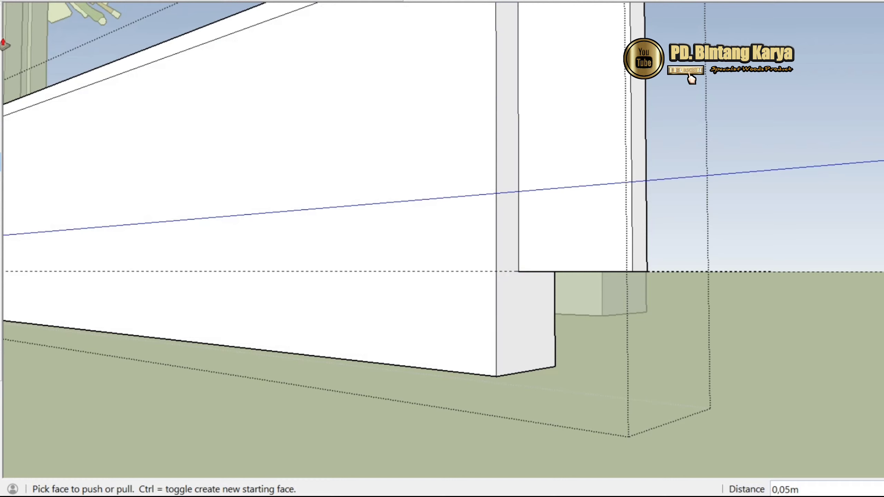
Erase the guides and the height dimension, and close the rail group
click(1, 44)
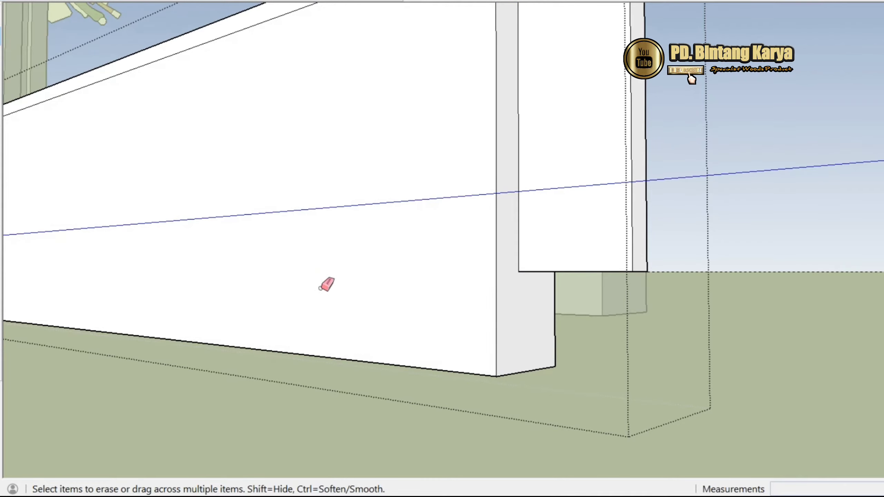
scroll(418, 380, down, 5)
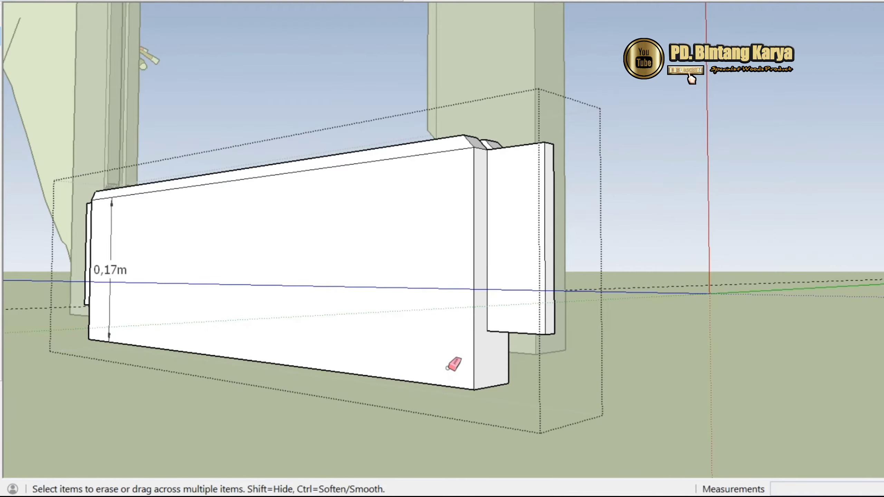
mouse_move(398, 170)
middle_down()
mouse_move(380, 257)
mouse_move(345, 306)
mouse_move(588, 269)
mouse_move(838, 204)
mouse_move(694, 207)
mouse_move(715, 202)
middle_up()
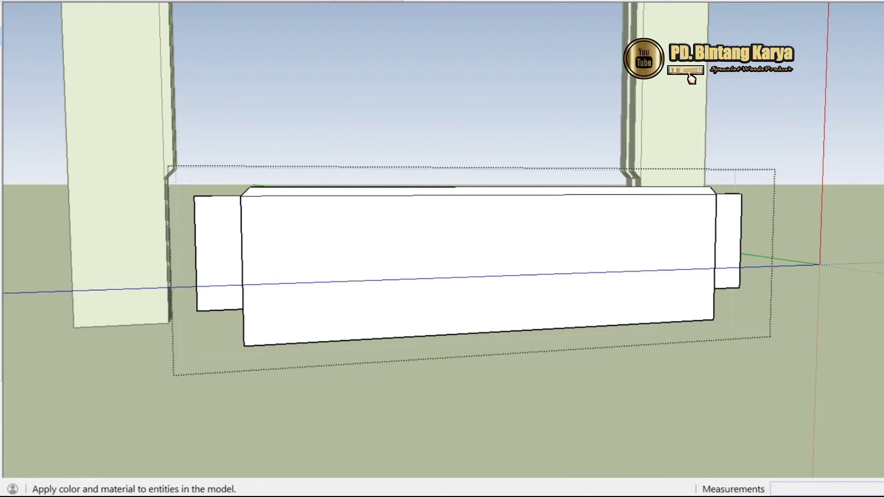
click(209, 81)
Move the rail about 0,06 m by its left tenon's upper corner to the top of the left post's mortise
scroll(163, 202, up, 5)
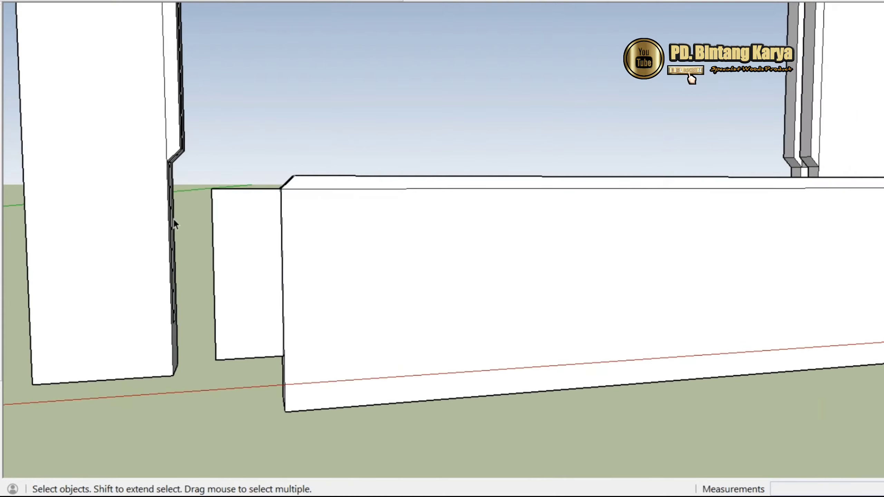
mouse_move(267, 275)
middle_down()
mouse_move(207, 322)
mouse_move(176, 299)
middle_up()
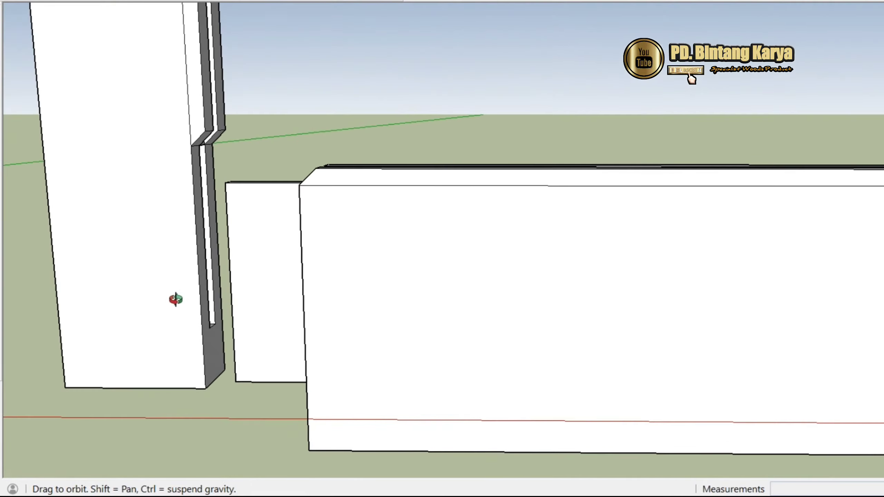
key(m)
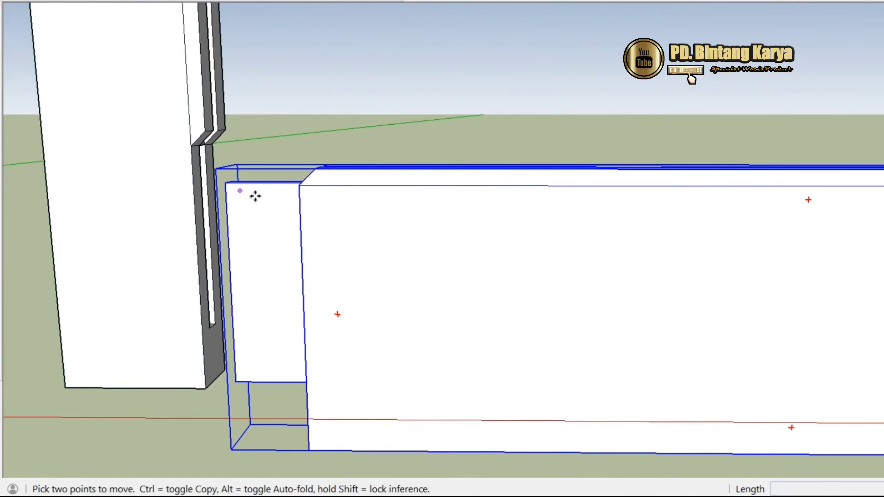
click(224, 183)
scroll(223, 181, up, 6)
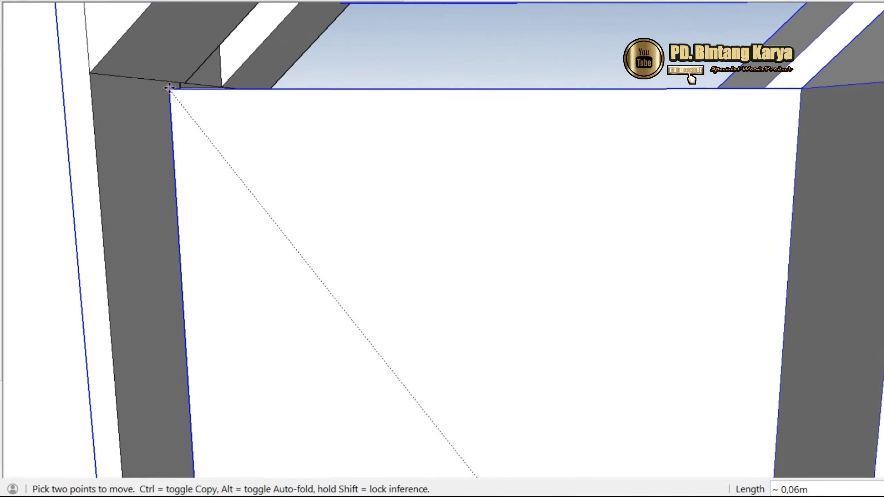
click(179, 83)
scroll(278, 57, down, 10)
scroll(337, 188, up, 3)
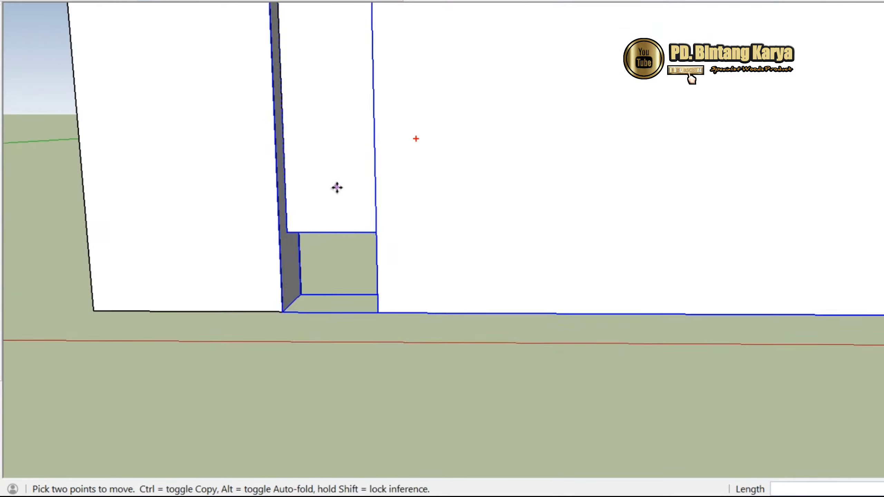
middle_drag(345, 213, 314, 179)
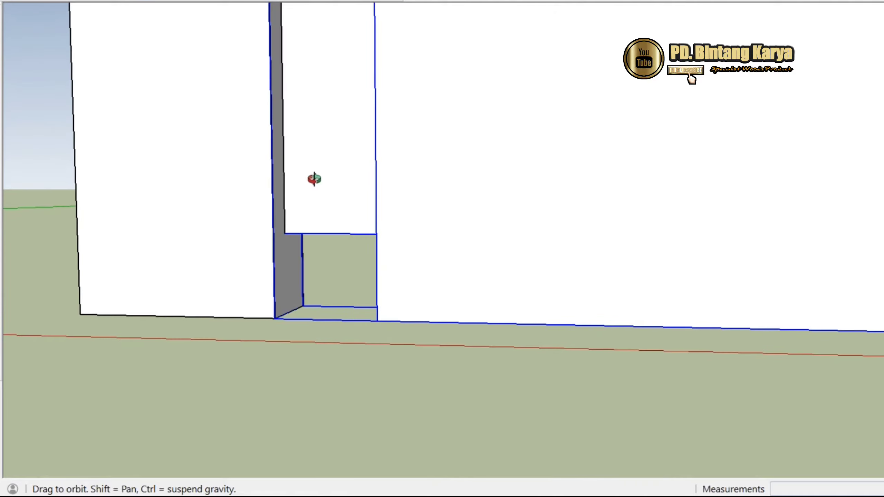
Move the rail 0,05 m by its lower shoulder corner to the left post's inner bottom corner
scroll(394, 347, down, 5)
scroll(386, 332, up, 6)
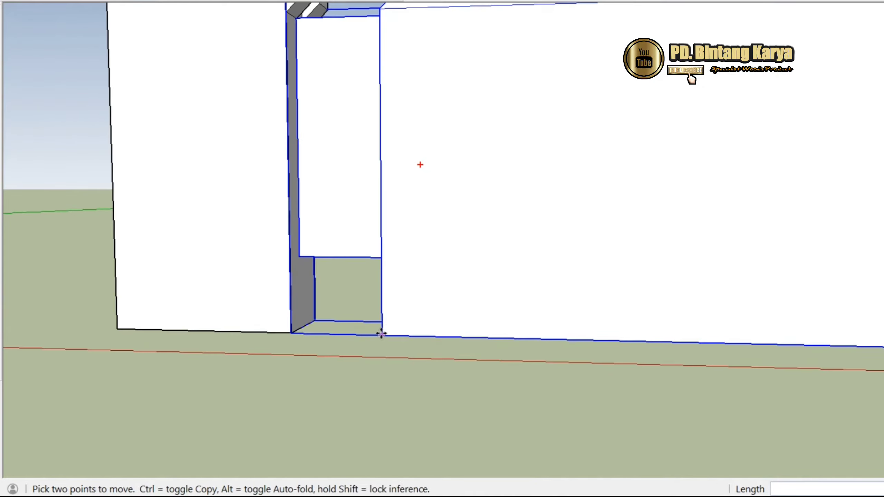
click(381, 334)
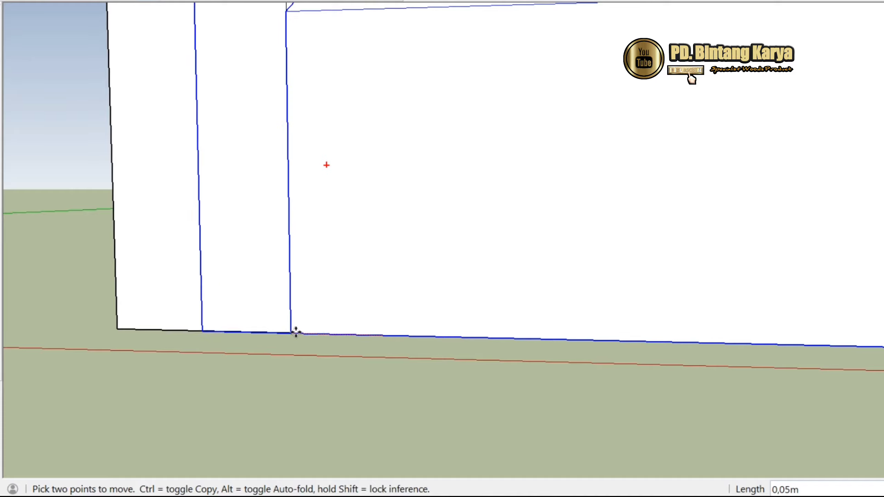
scroll(298, 333, down, 2)
scroll(304, 141, up, 8)
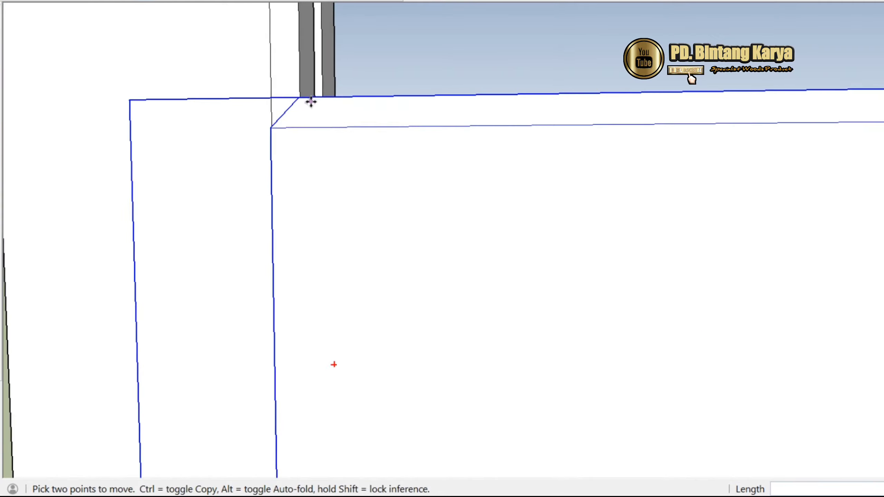
scroll(306, 114, down, 5)
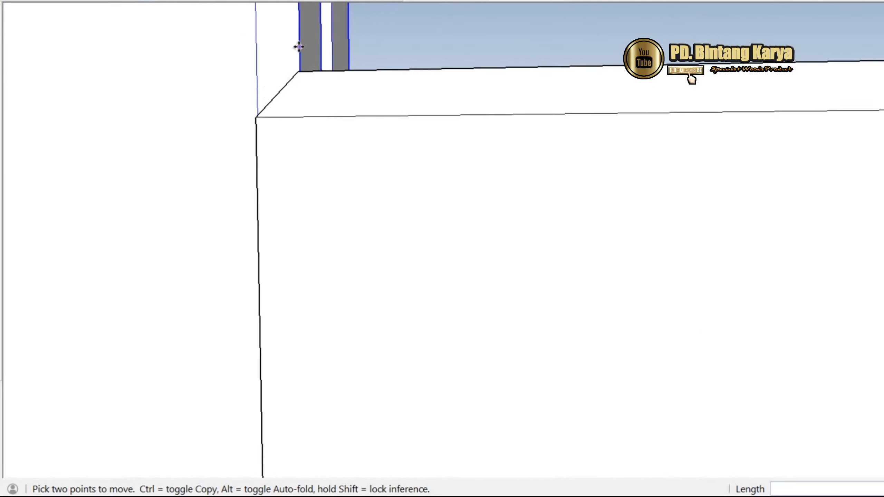
Move the rail about 0,01 m so its lower shoulder corner snaps onto the left post's bottom corner
scroll(306, 358, up, 6)
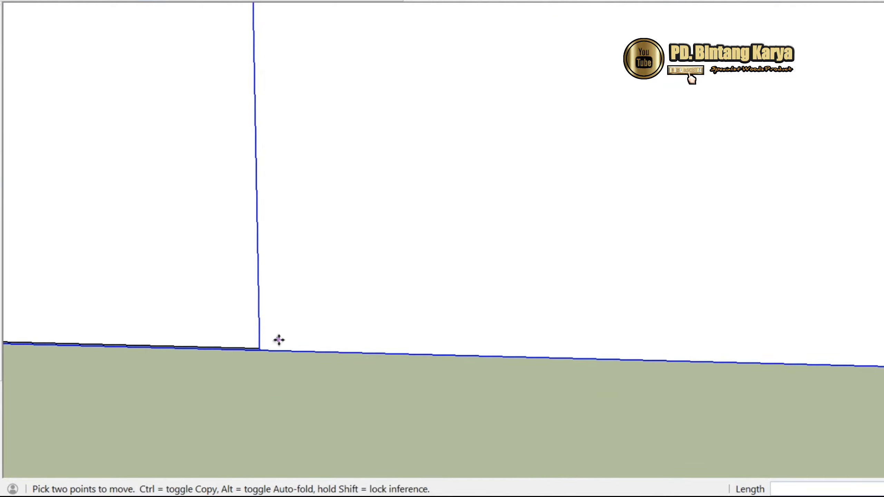
mouse_move(244, 360)
middle_down()
mouse_move(260, 231)
mouse_move(256, 310)
mouse_move(228, 376)
middle_up()
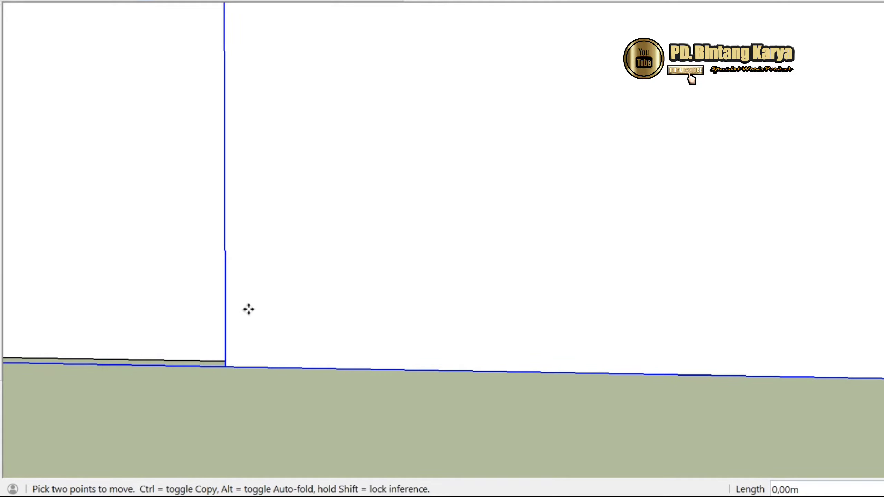
click(504, 380)
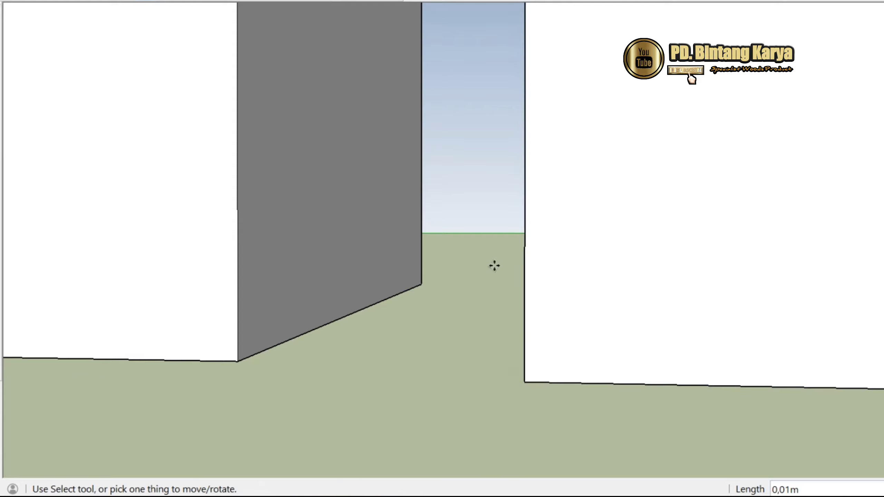
middle_drag(494, 266, 593, 258)
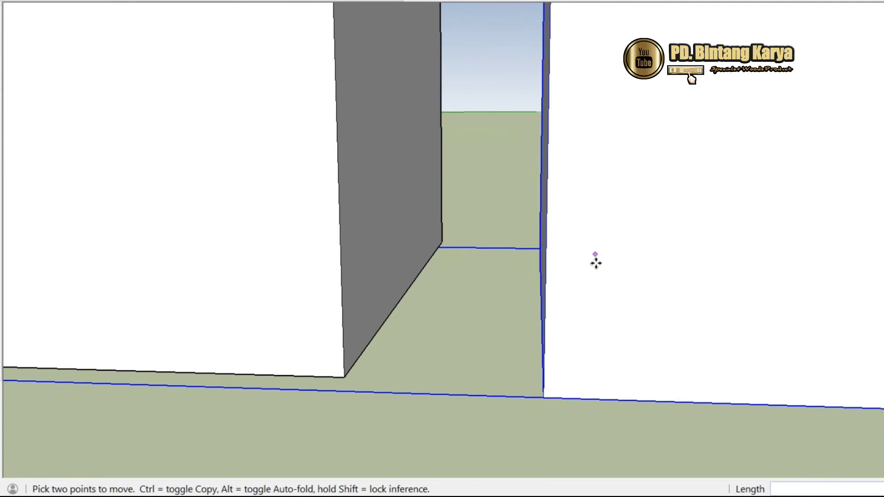
click(544, 393)
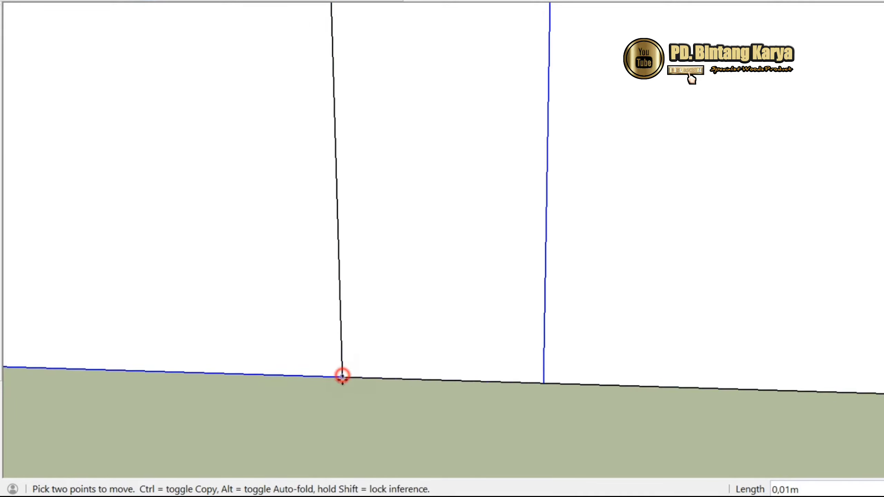
click(342, 376)
Examine the bottom rail's joints with the left and right posts up close
scroll(383, 362, down, 9)
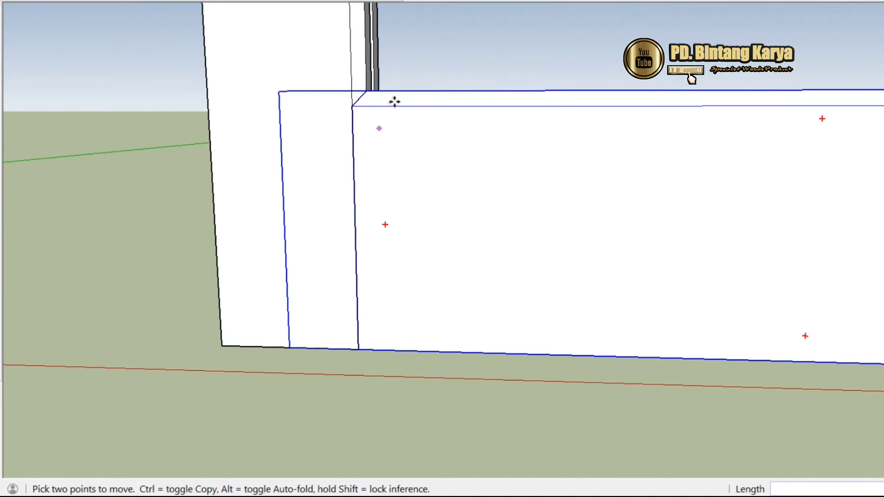
middle_drag(394, 101, 250, 263)
scroll(437, 51, up, 5)
scroll(324, 176, down, 5)
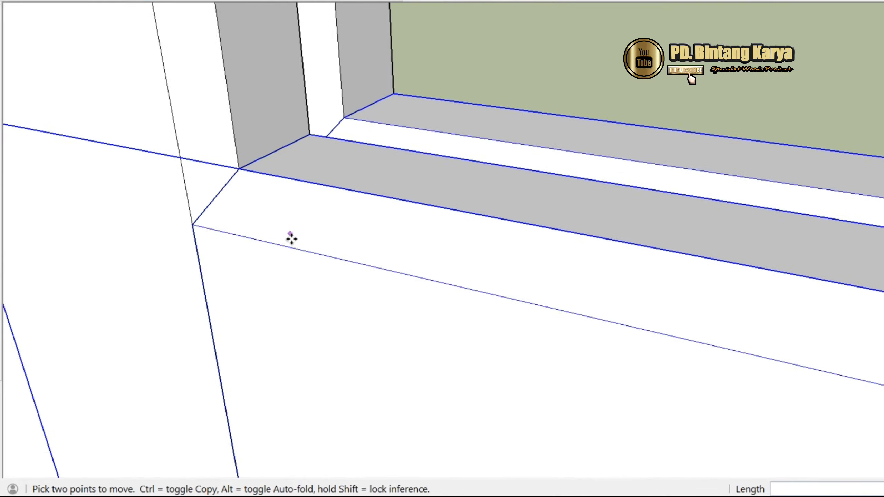
scroll(291, 238, down, 5)
middle_drag(327, 274, 444, 197)
scroll(390, 285, up, 3)
scroll(390, 285, down, 2)
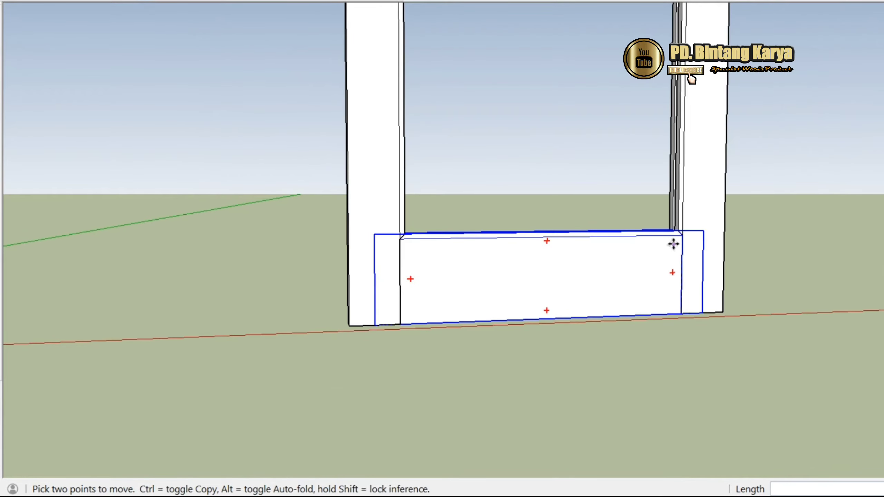
scroll(710, 241, up, 6)
scroll(557, 181, up, 2)
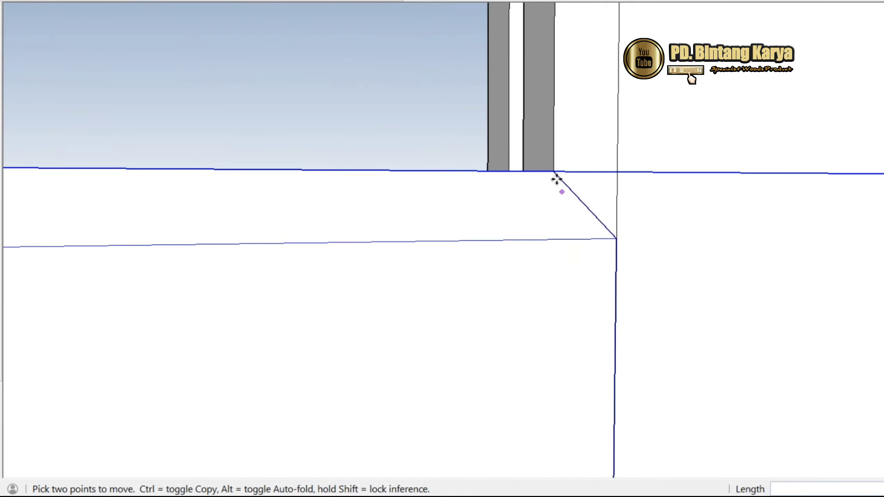
middle_drag(556, 182, 468, 230)
scroll(588, 313, down, 6)
Leave the Move command and view the whole assembled frame from the front
scroll(609, 362, down, 5)
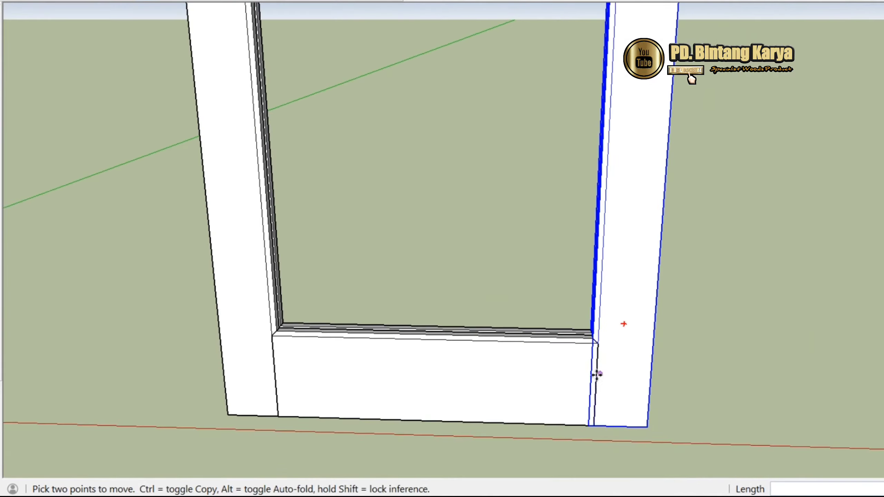
middle_drag(578, 363, 549, 389)
scroll(509, 369, down, 6)
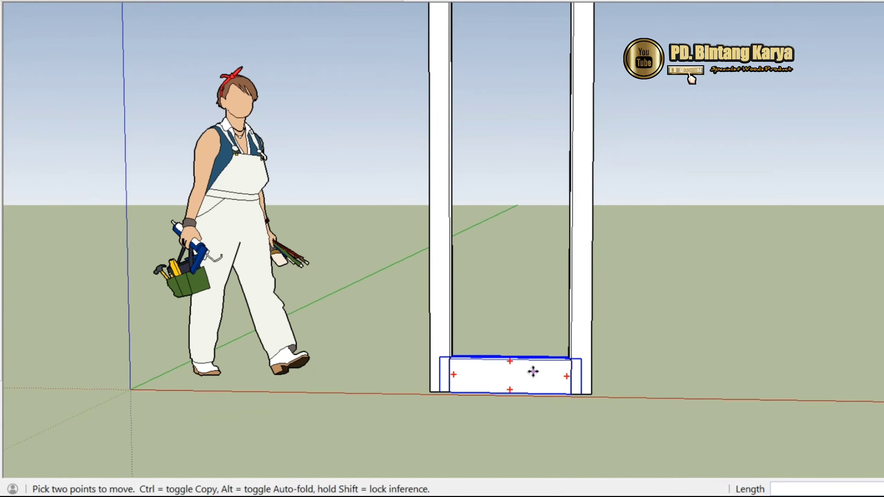
scroll(571, 213, up, 1)
key(space)
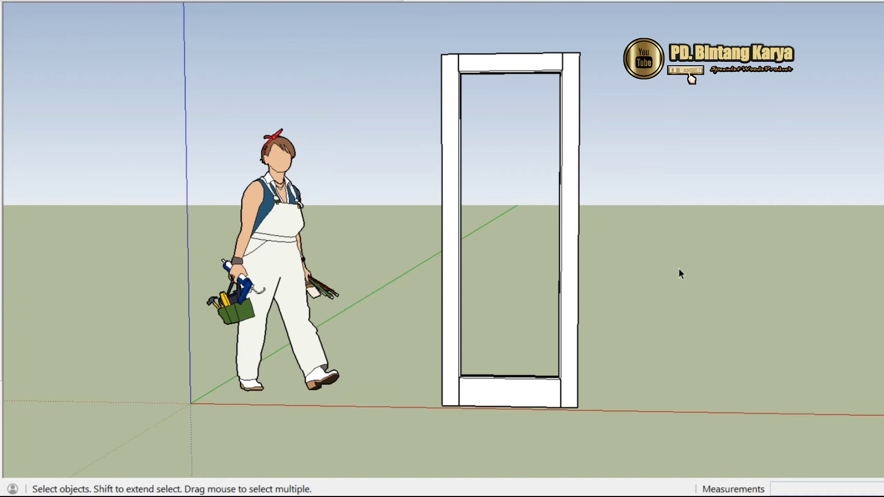
scroll(554, 135, up, 2)
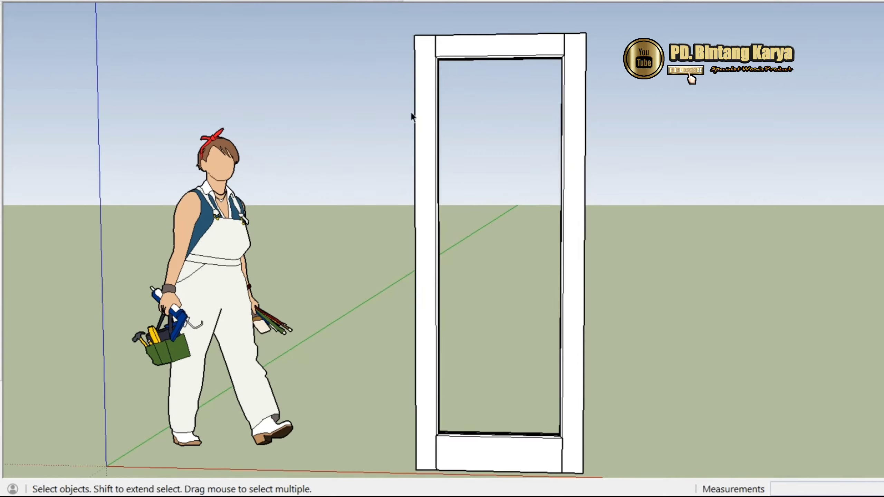
scroll(361, 196, down, 1)
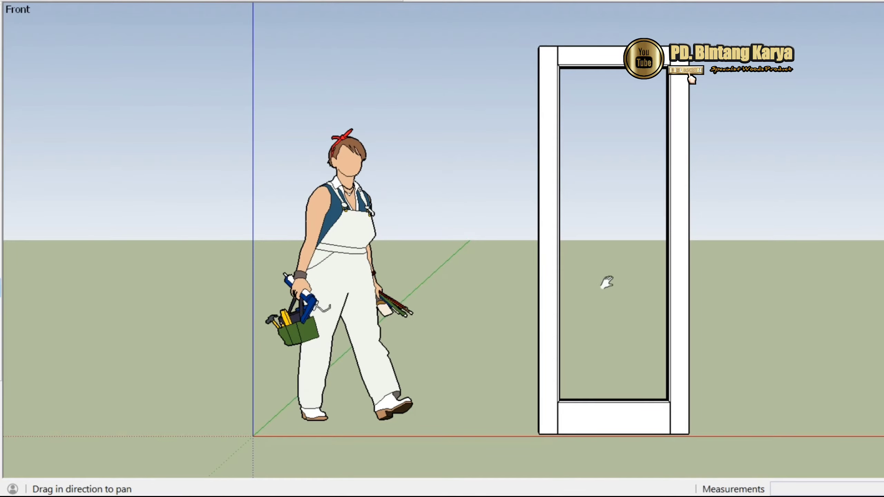
drag(606, 282, 426, 272)
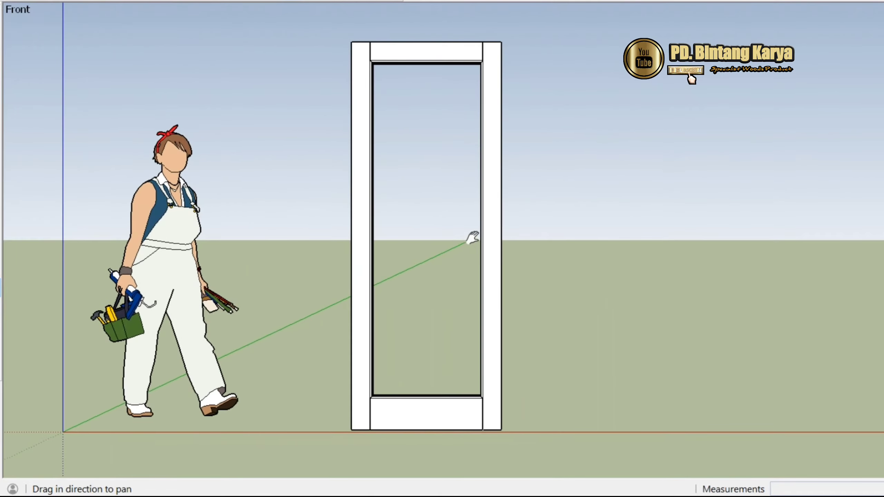
scroll(463, 237, up, 1)
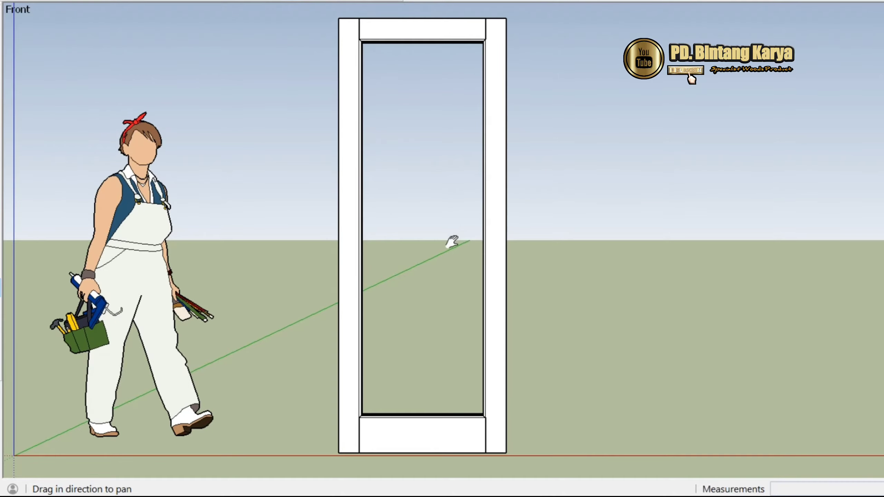
drag(451, 241, 446, 249)
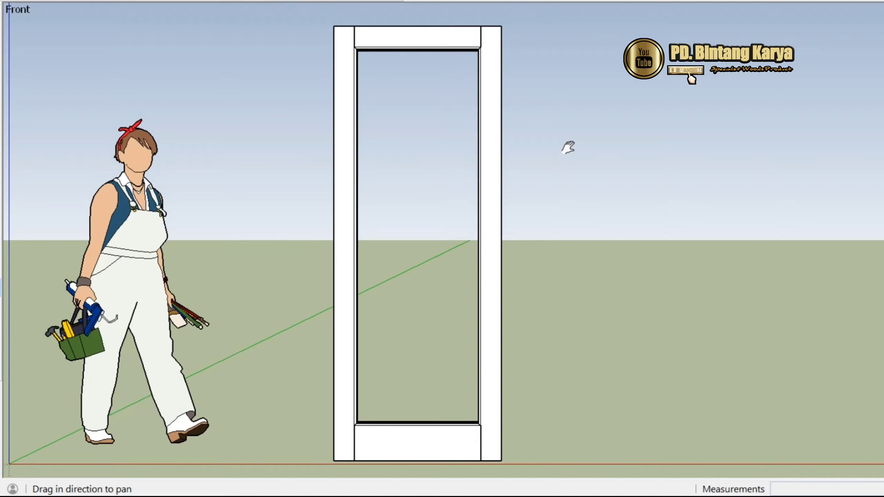
drag(412, 169, 412, 168)
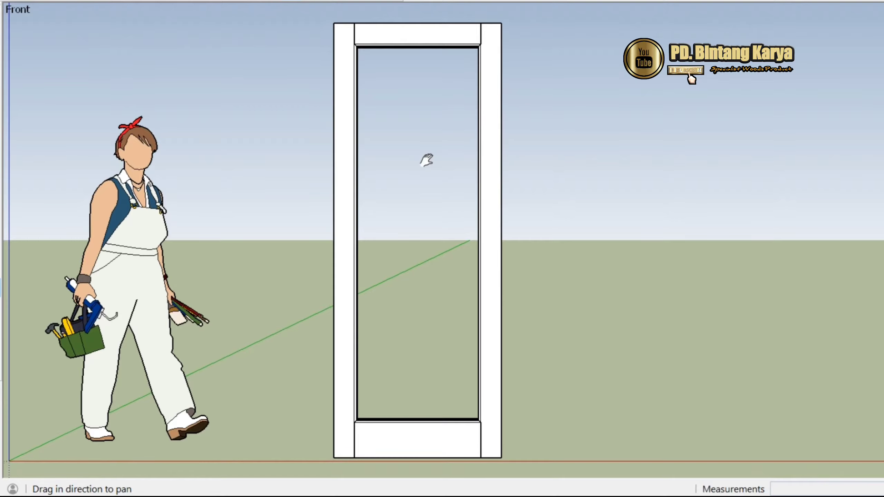
Inspect the joints and rebates at the frame's two upper corners from several angles
scroll(360, 31, up, 10)
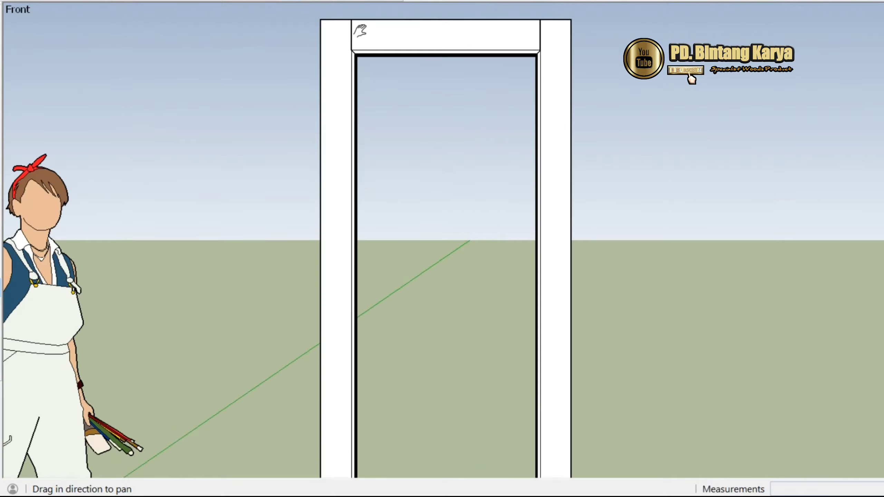
drag(356, 41, 395, 199)
middle_drag(395, 200, 221, 71)
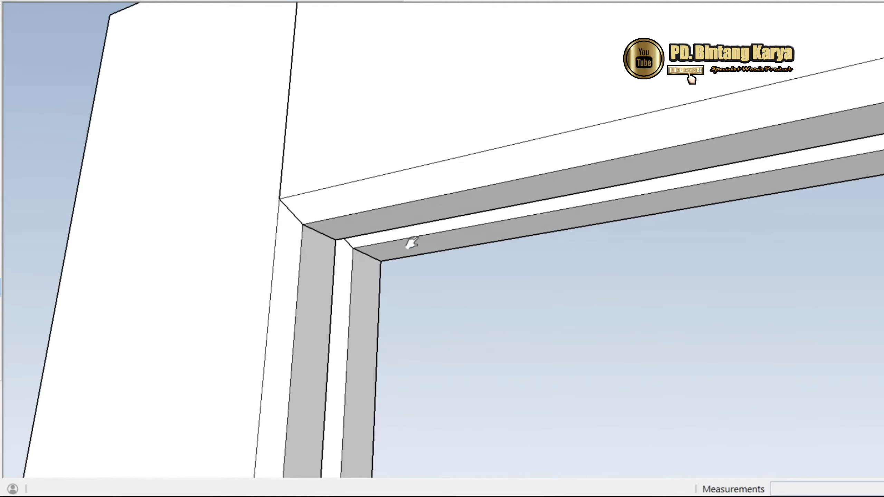
middle_drag(411, 242, 215, 215)
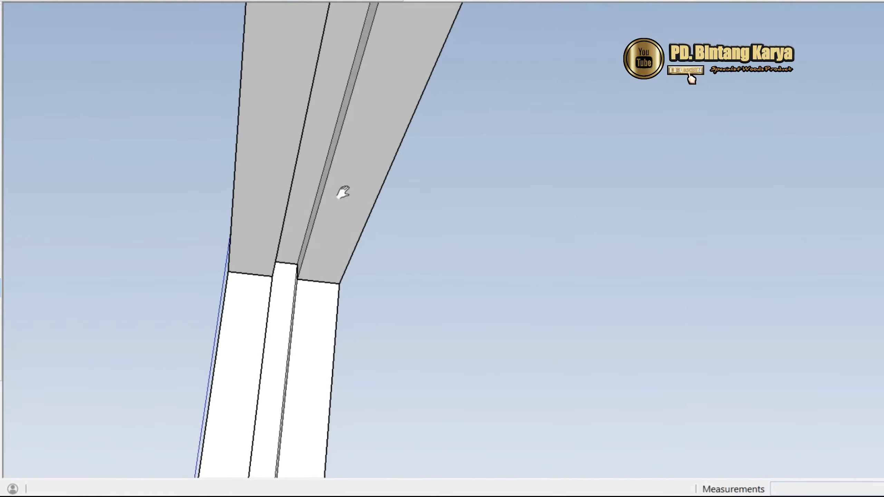
mouse_move(343, 193)
middle_down()
mouse_move(148, 233)
mouse_move(367, 250)
mouse_move(753, 308)
middle_up()
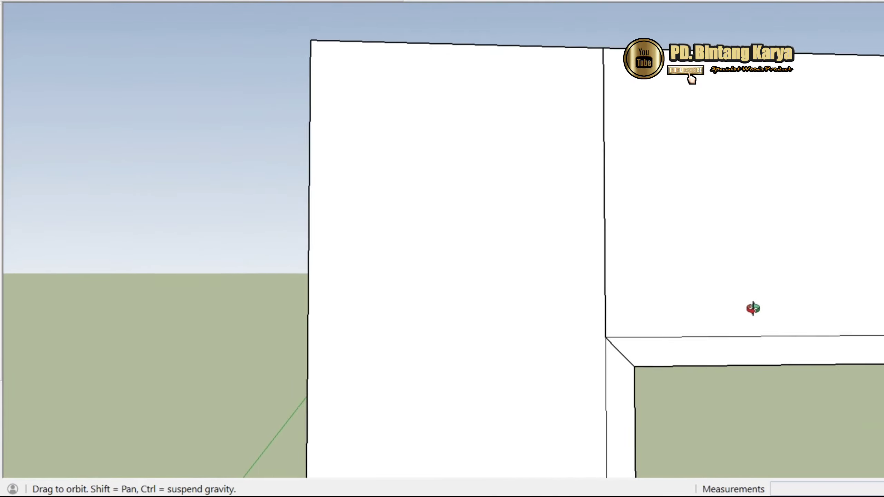
scroll(753, 309, up, 1)
scroll(379, 260, down, 10)
scroll(675, 284, up, 5)
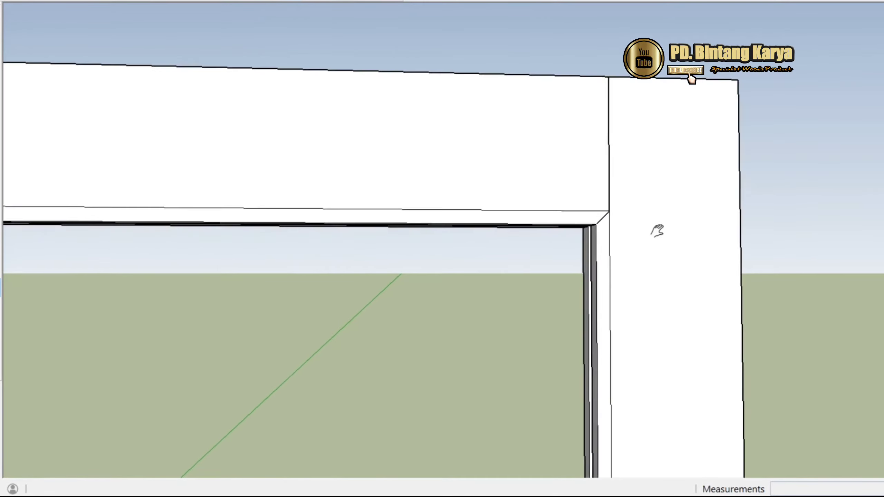
scroll(624, 211, up, 8)
mouse_move(574, 259)
middle_down()
mouse_move(644, 155)
mouse_move(757, 103)
mouse_move(787, 123)
mouse_move(574, 241)
mouse_move(569, 257)
middle_up()
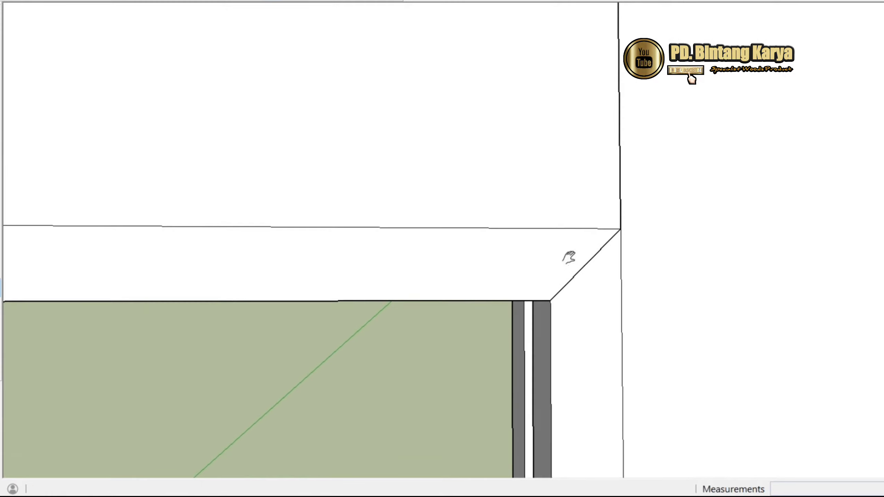
Inspect the joints at the frame's two lower corners and return to the front view of the whole frame
scroll(654, 153, down, 10)
middle_drag(643, 134, 591, 250)
shift+middle_drag(592, 250, 572, 114)
scroll(562, 116, down, 5)
scroll(532, 446, up, 5)
middle_drag(532, 445, 481, 336)
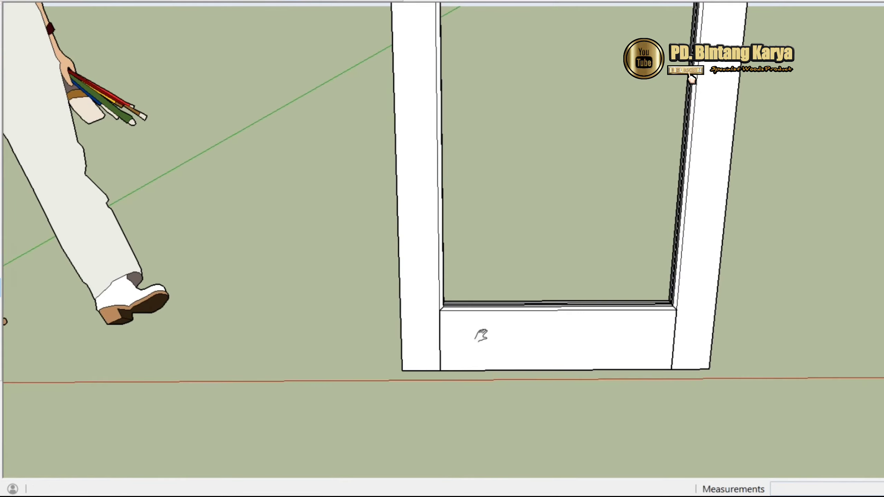
scroll(481, 335, up, 6)
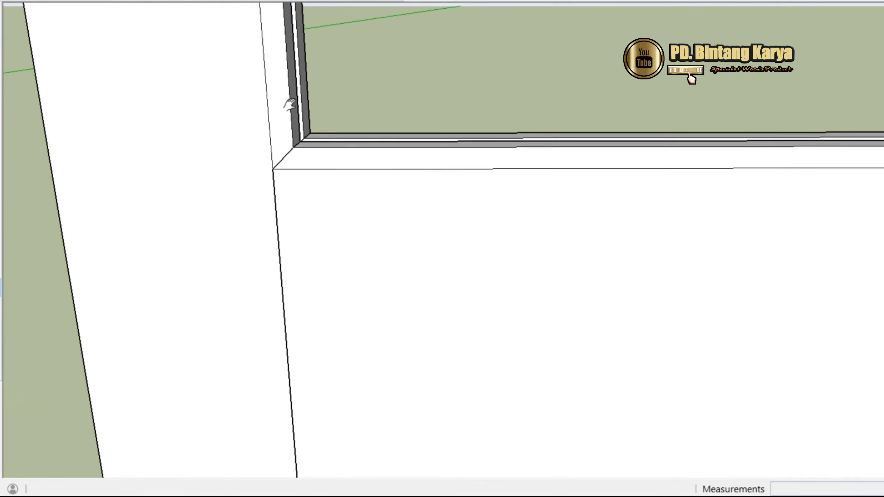
scroll(289, 105, up, 6)
mouse_move(306, 123)
middle_down()
mouse_move(248, 219)
mouse_move(108, 263)
mouse_move(459, 174)
mouse_move(387, 217)
mouse_move(302, 220)
mouse_move(548, 223)
mouse_move(406, 235)
mouse_move(276, 262)
mouse_move(308, 247)
middle_up()
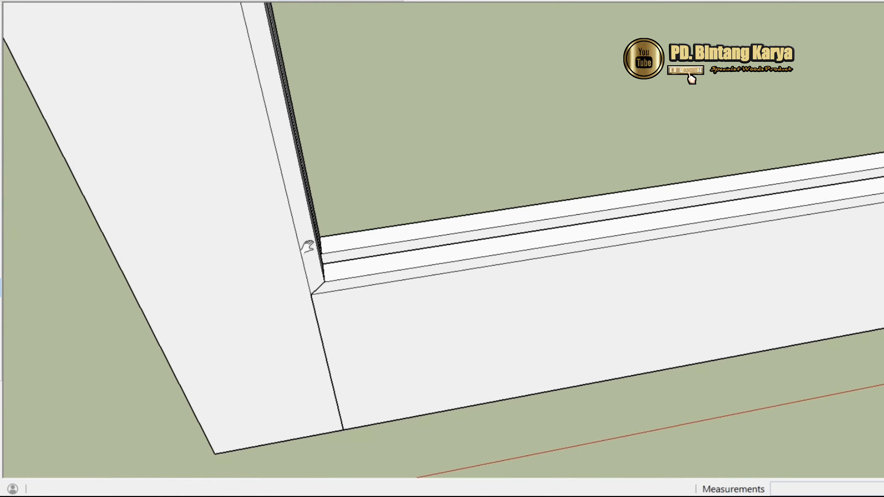
scroll(308, 246, down, 3)
scroll(804, 176, up, 8)
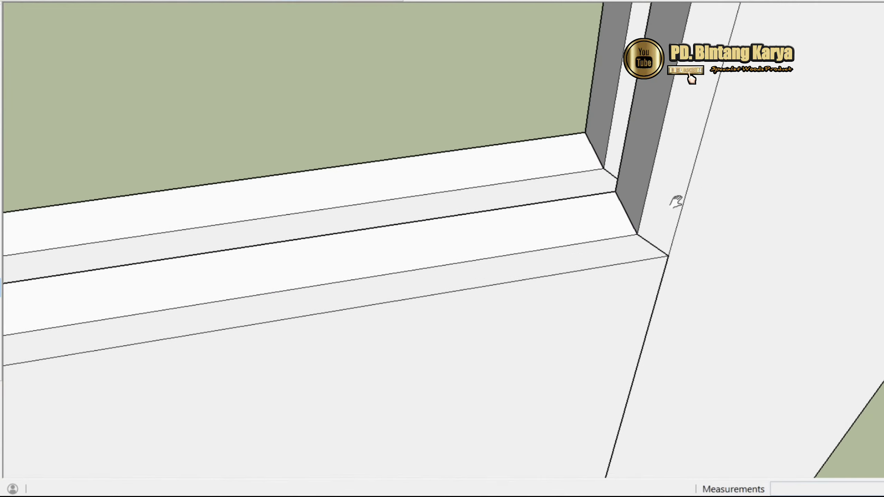
middle_drag(675, 201, 591, 194)
mouse_move(778, 219)
mouse_down()
mouse_move(759, 158)
mouse_move(625, 244)
mouse_move(637, 403)
mouse_up()
scroll(651, 349, down, 4)
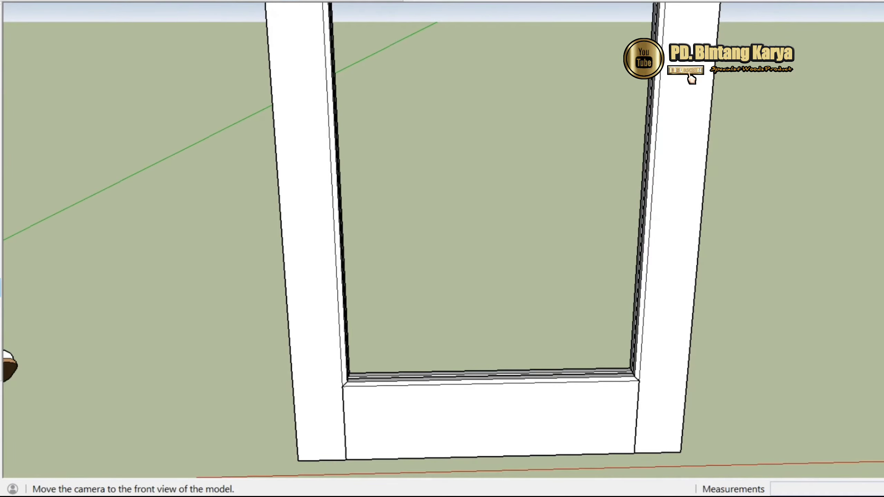
click(431, 1)
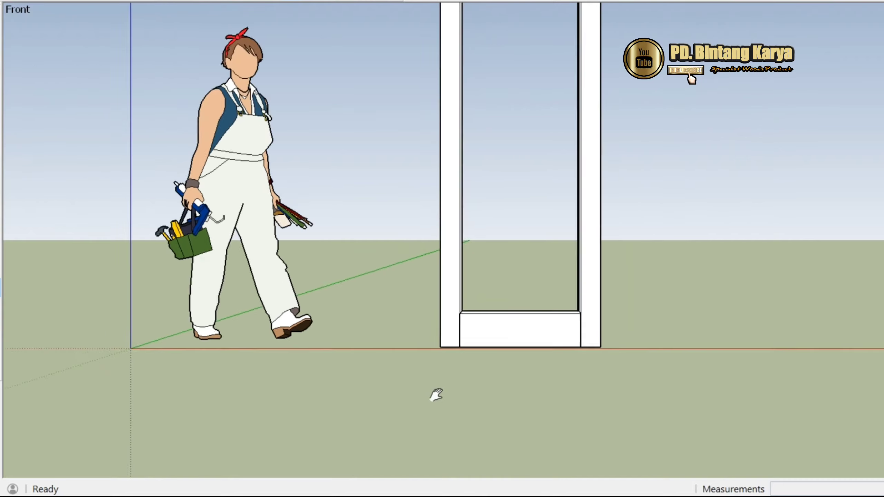
scroll(402, 106, up, 3)
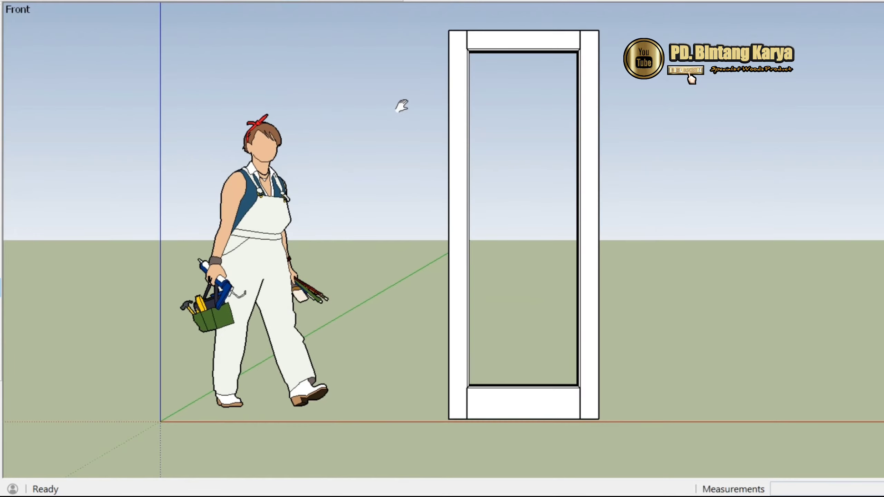
Dimension the width of the loose board lying beside the frame along its near end
scroll(402, 105, up, 1)
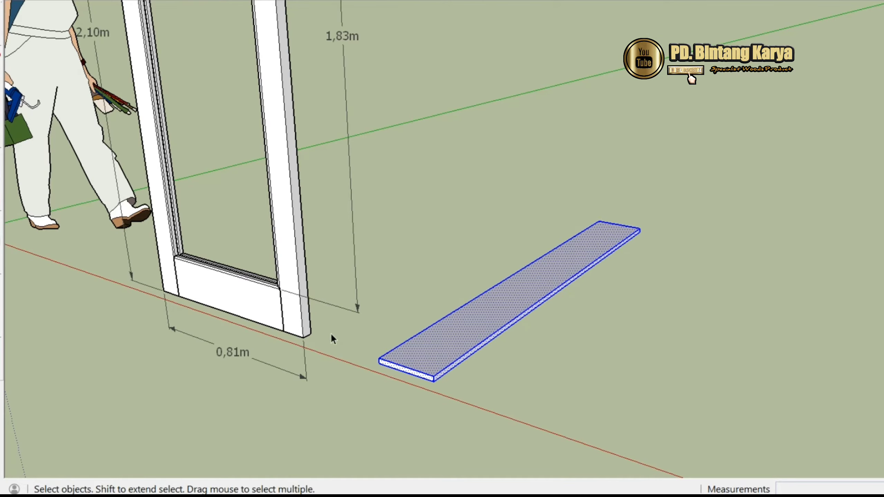
scroll(412, 358, up, 2)
click(412, 358)
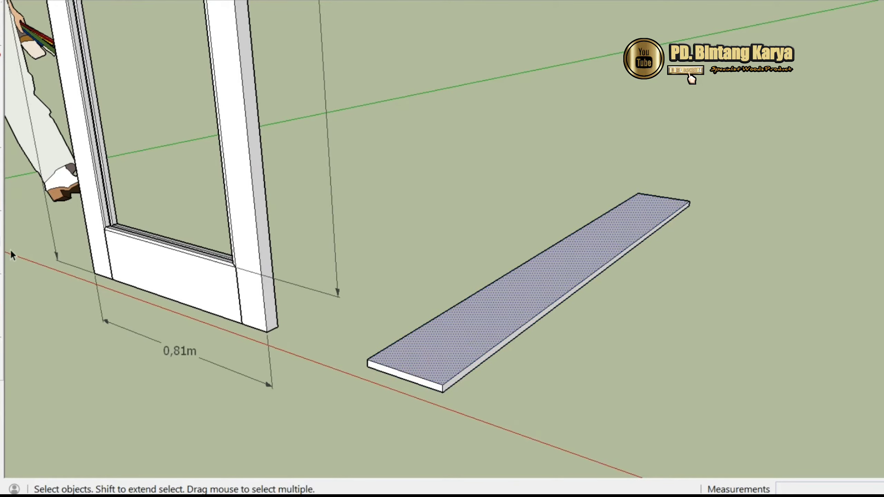
click(1, 222)
click(367, 360)
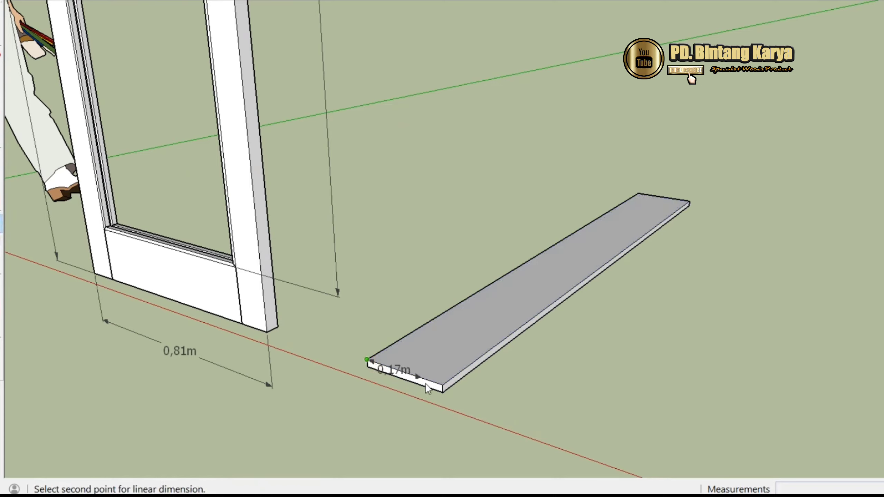
click(443, 389)
click(405, 394)
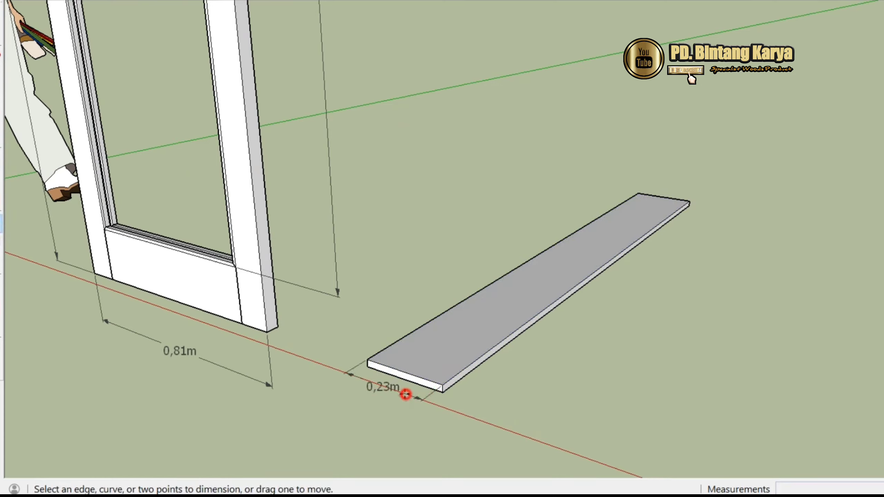
Dimension the length of the loose board along the long edge facing the frame
click(367, 360)
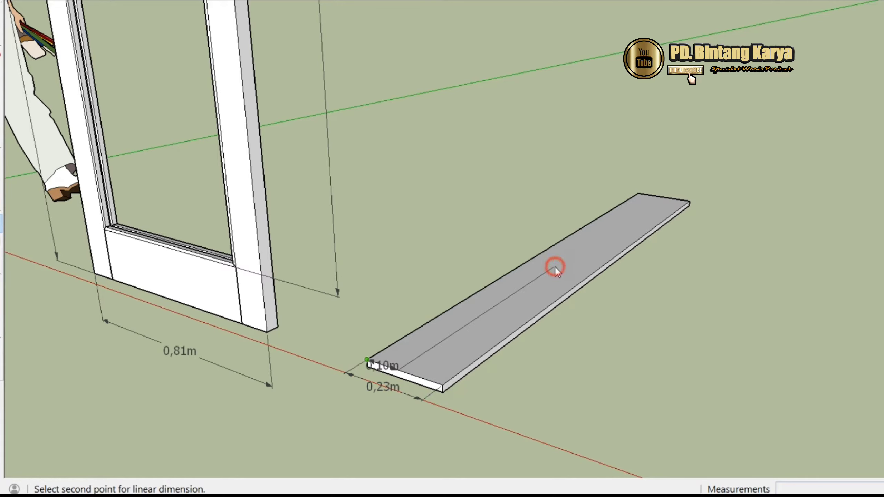
click(642, 191)
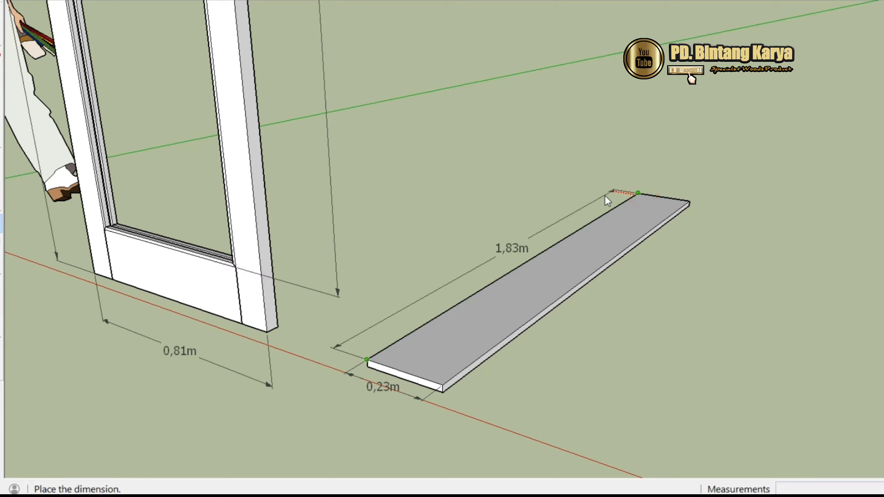
click(604, 195)
scroll(482, 408, down, 2)
scroll(486, 407, down, 3)
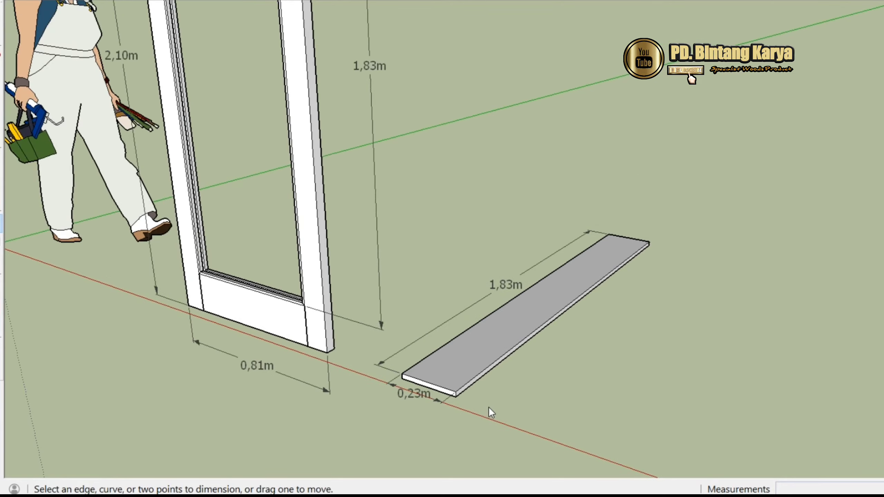
scroll(489, 407, down, 1)
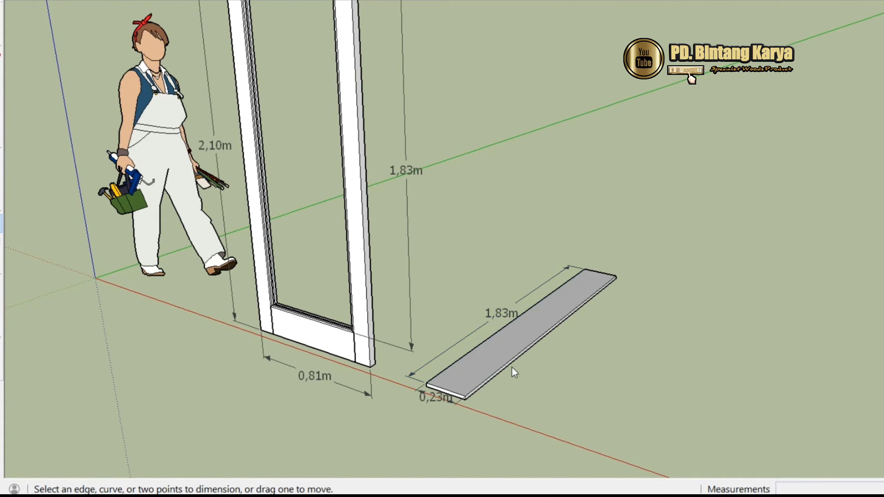
Make a group from all faces and edges of the loose board
scroll(515, 401, up, 4)
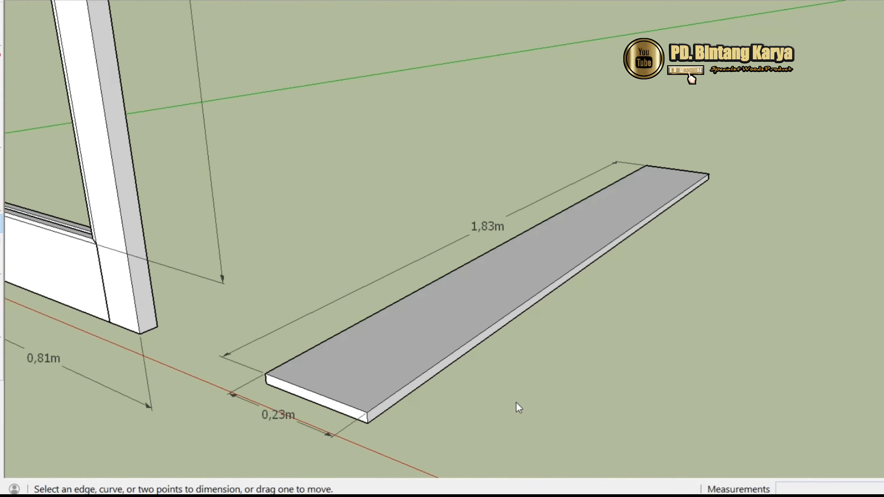
key(space)
scroll(261, 218, down, 1)
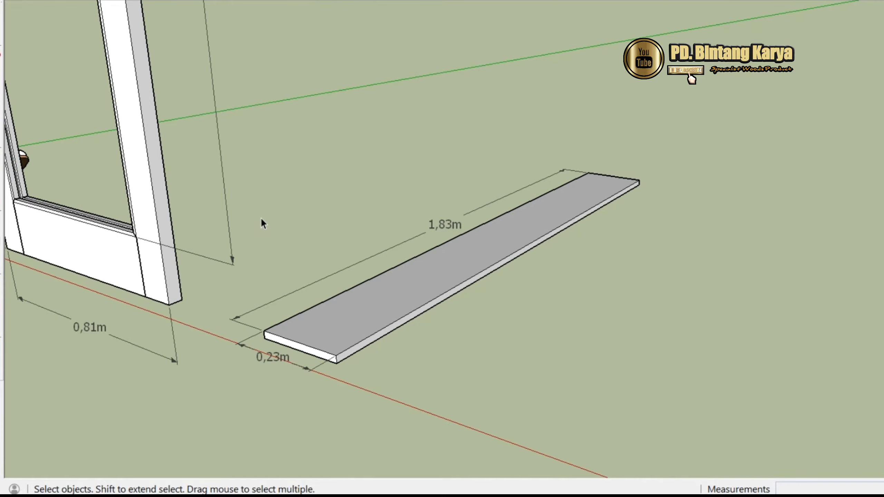
triple_click(383, 306)
right_click(383, 306)
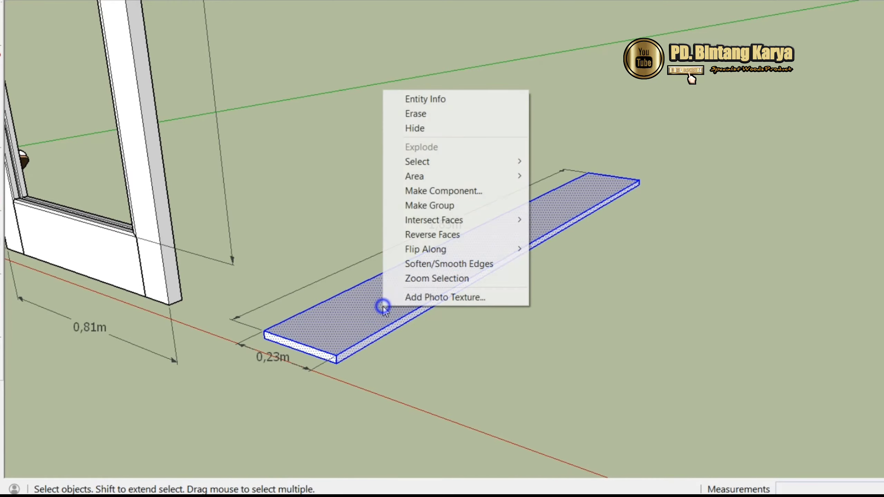
click(421, 205)
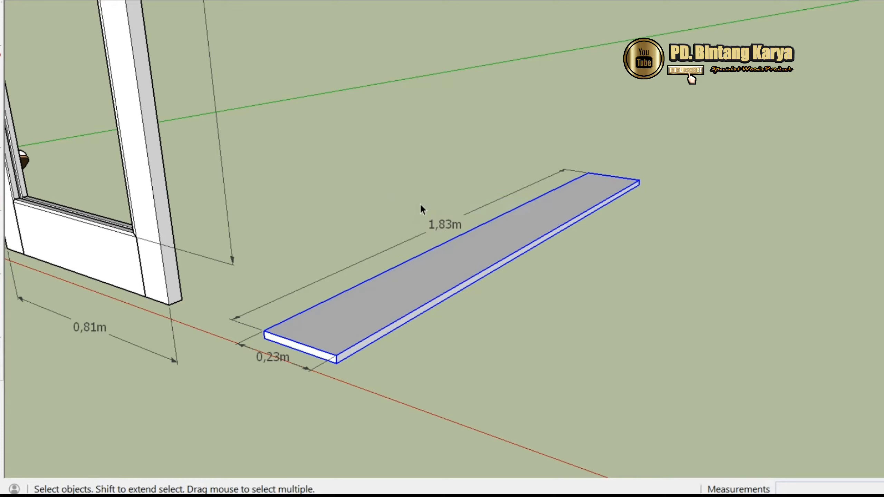
Copy the board group and place the copy flush against the original's long edge away from the frame
key(ctrl+c)
key(ctrl+v)
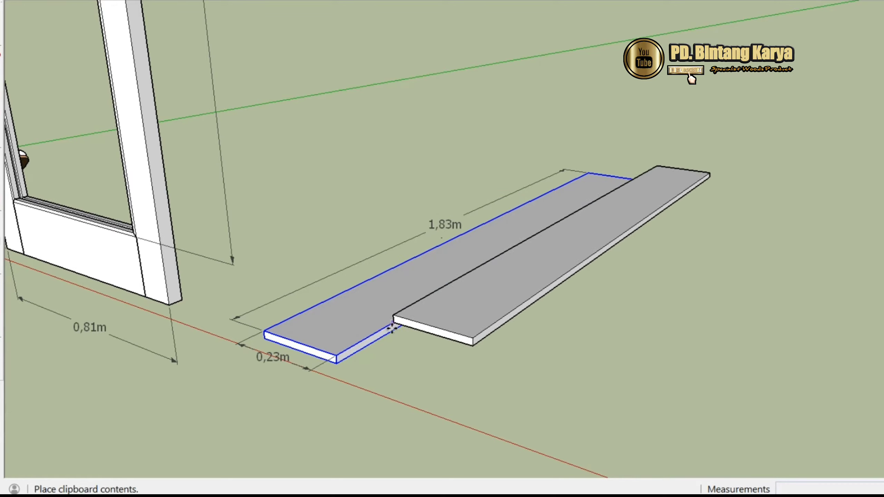
click(335, 363)
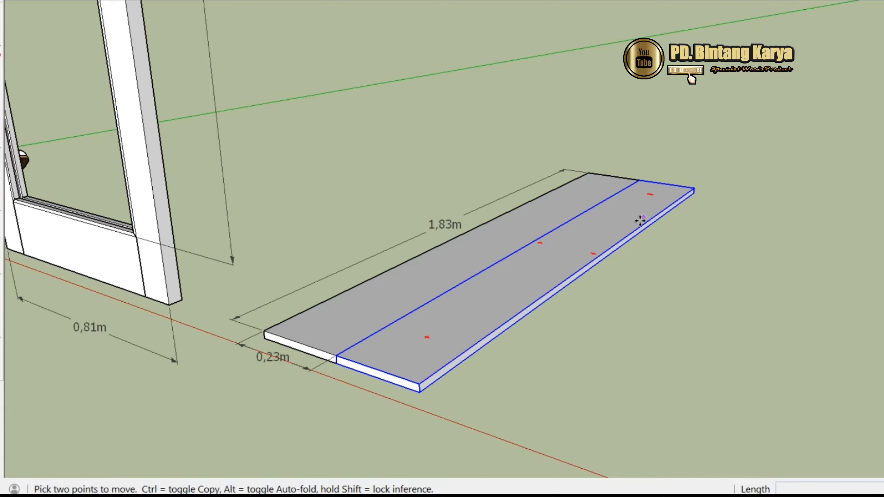
key(space)
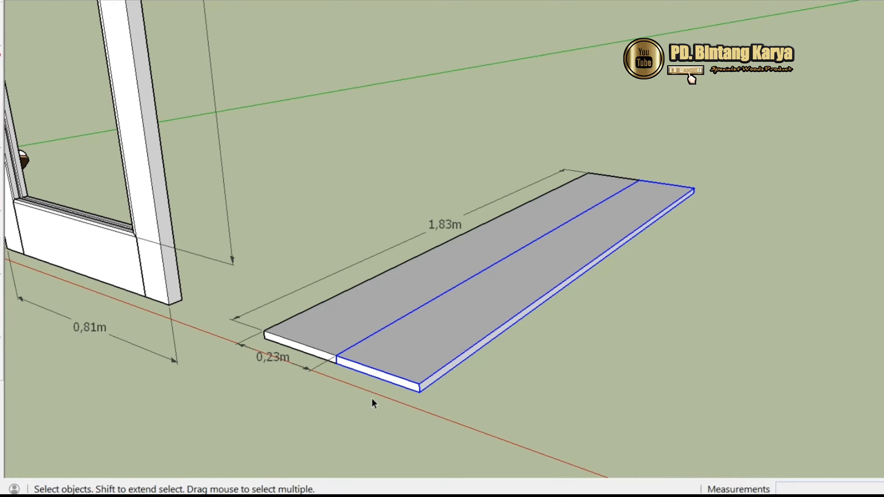
Open the copied board's group for editing and dimension the width of its near end
double_click(473, 351)
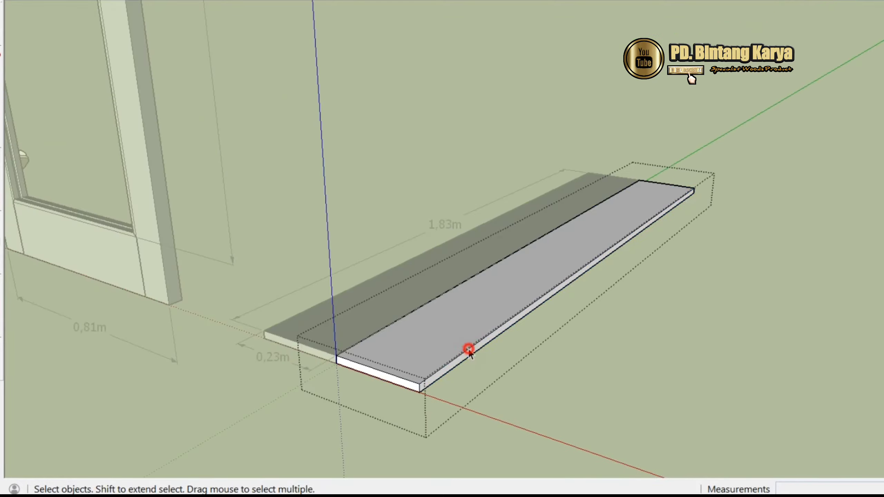
click(3, 219)
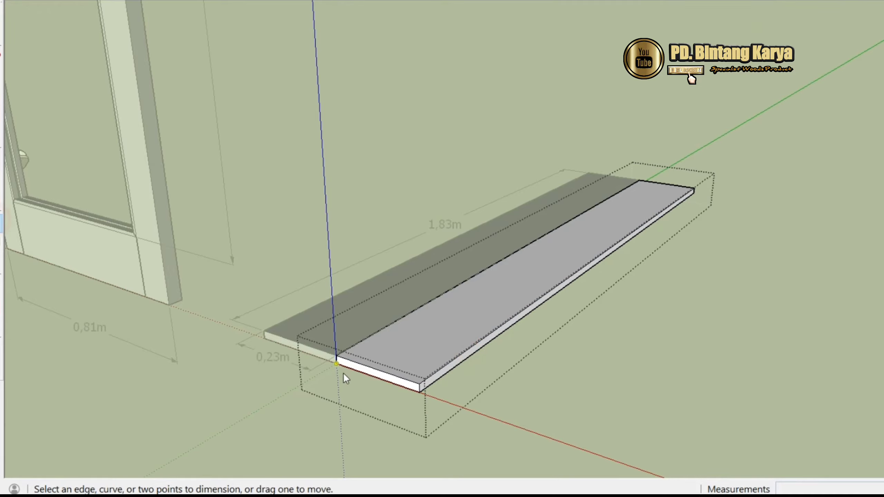
click(399, 384)
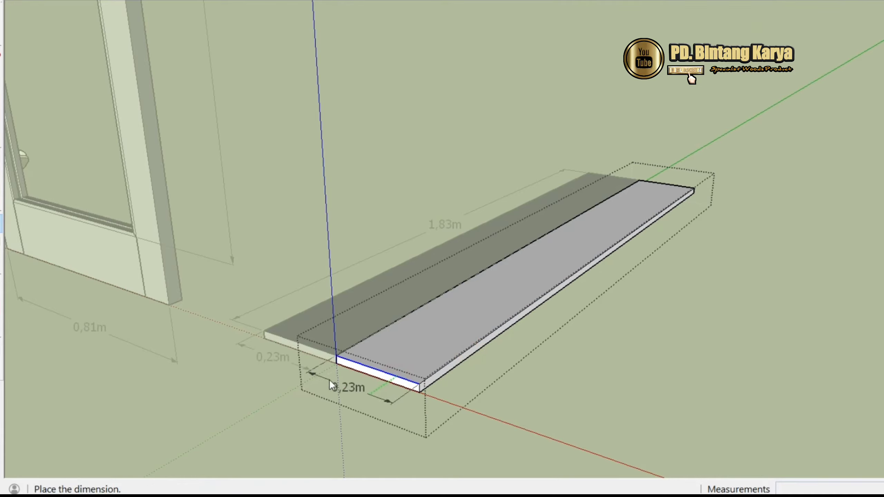
click(308, 368)
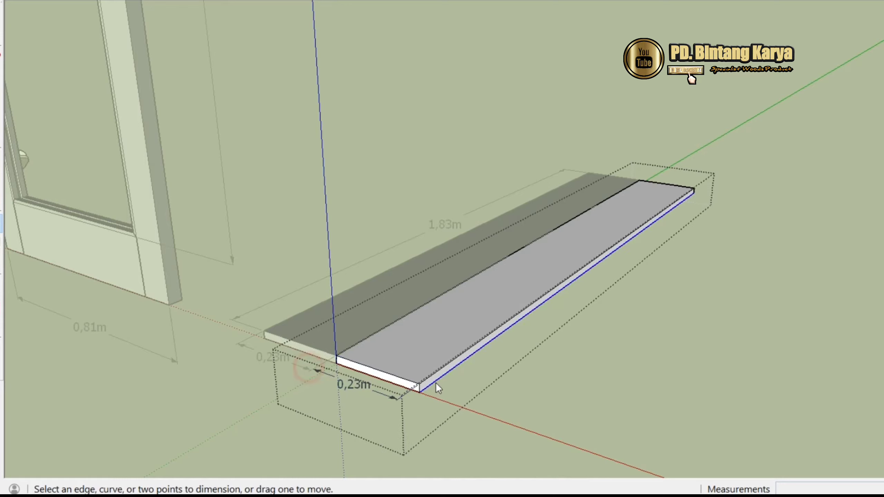
Narrow the copied board to 0.19 m by pushing its outer long side face inward 0.04 m
click(3, 190)
scroll(421, 381, up, 3)
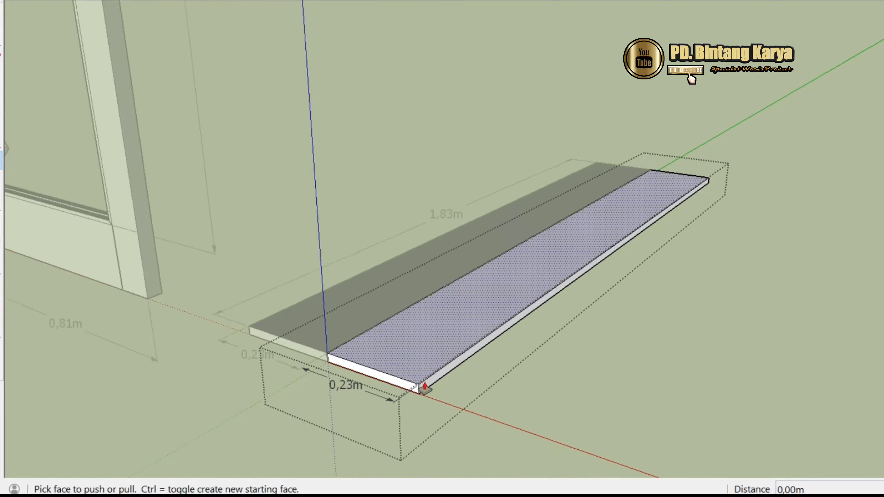
drag(425, 387, 397, 379)
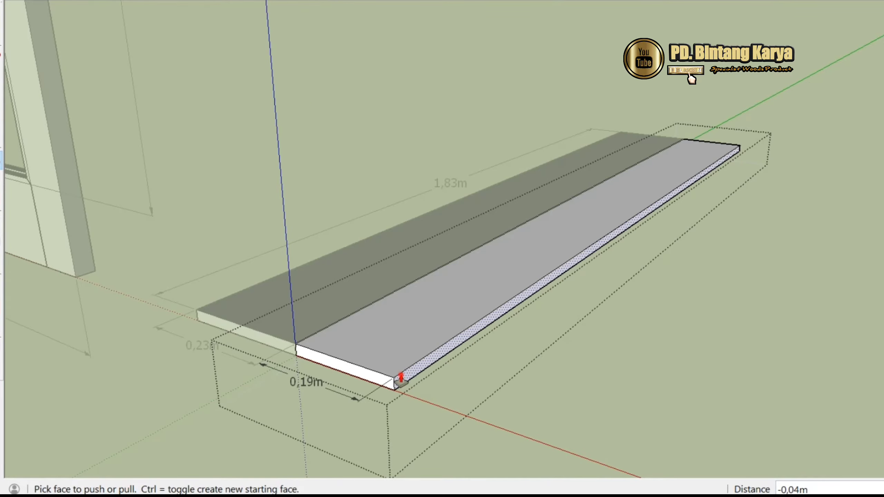
scroll(364, 362, down, 3)
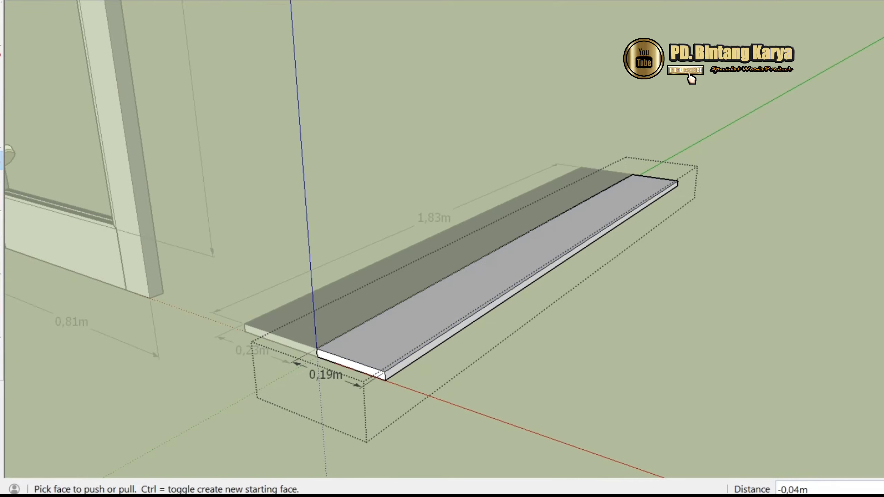
Close the group, copy the narrowed board with its dimension, and fit the copy flush against its outer long edge
key(space)
click(334, 125)
click(423, 327)
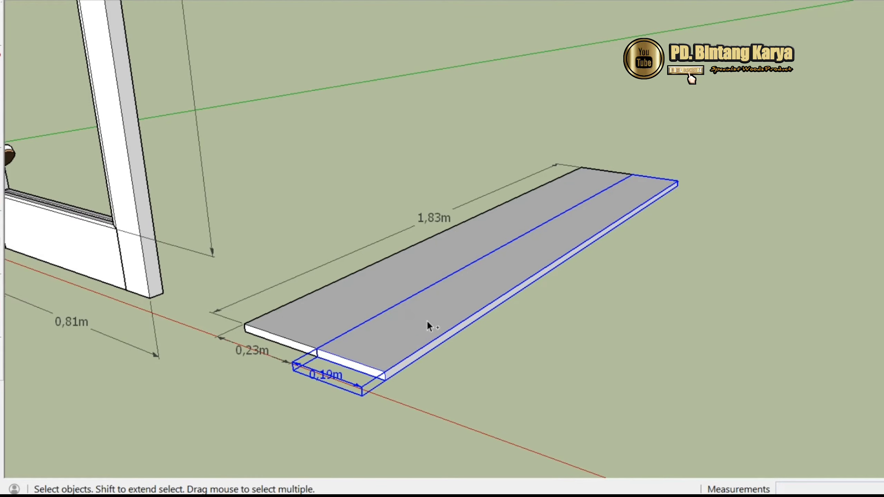
key(ctrl+c)
key(ctrl+v)
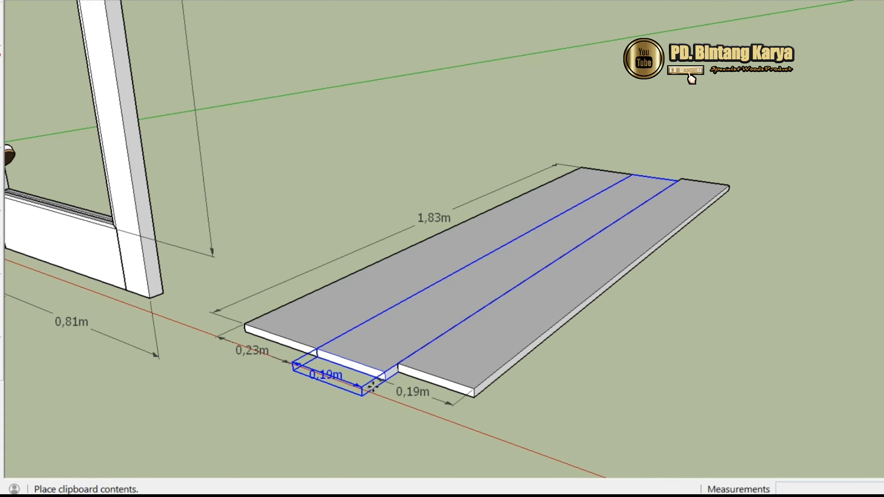
click(372, 386)
scroll(383, 376, up, 5)
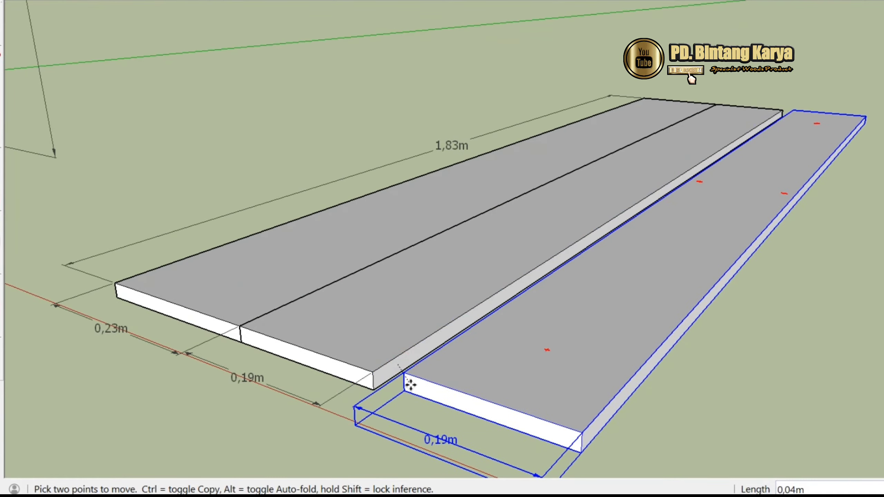
click(404, 375)
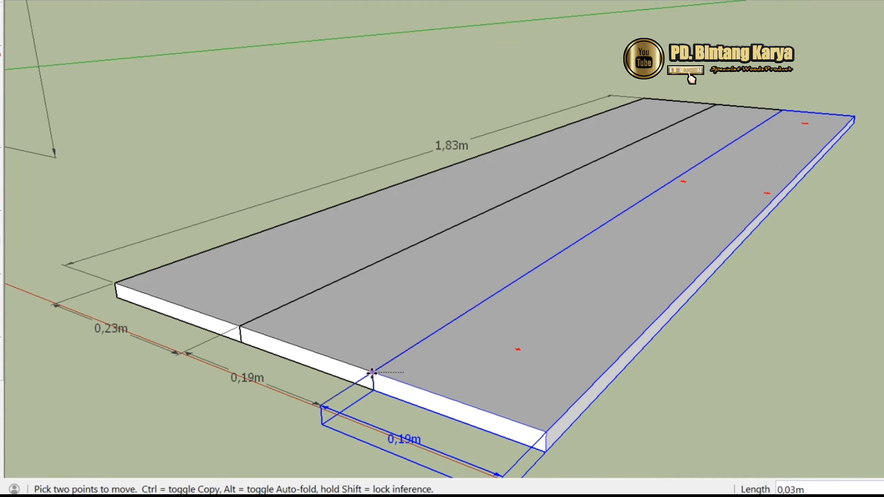
click(371, 372)
scroll(374, 351, down, 4)
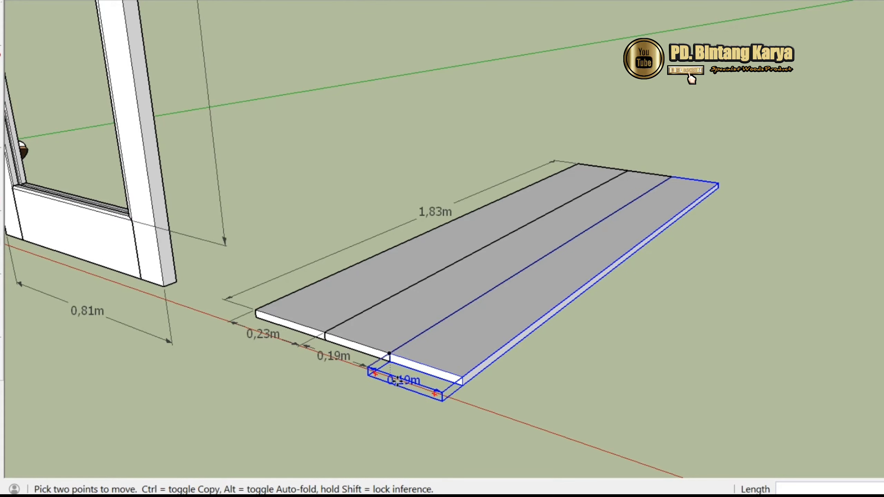
Dimension the overall width across the three adjoining boards, offset beyond the individual width dimensions
click(1, 222)
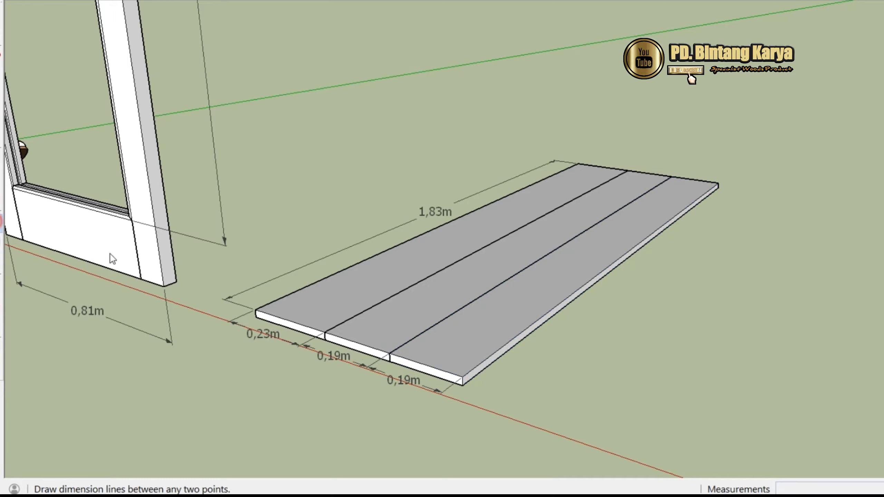
click(255, 309)
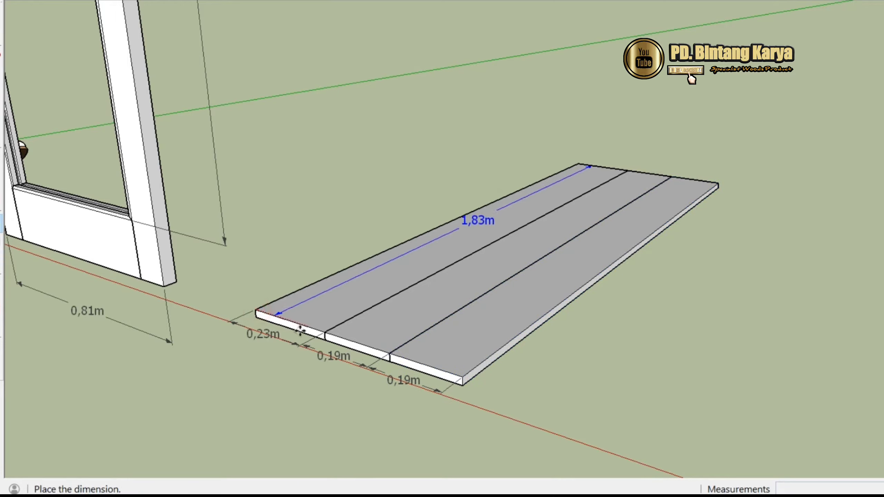
click(252, 309)
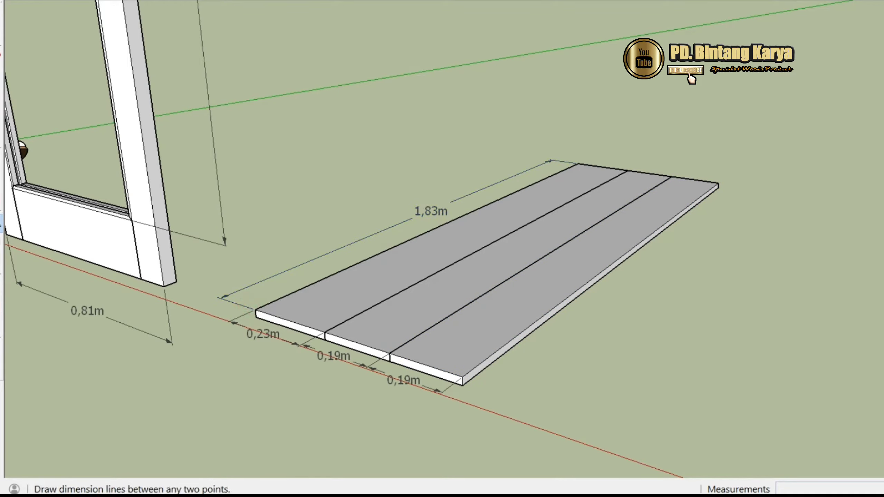
click(461, 376)
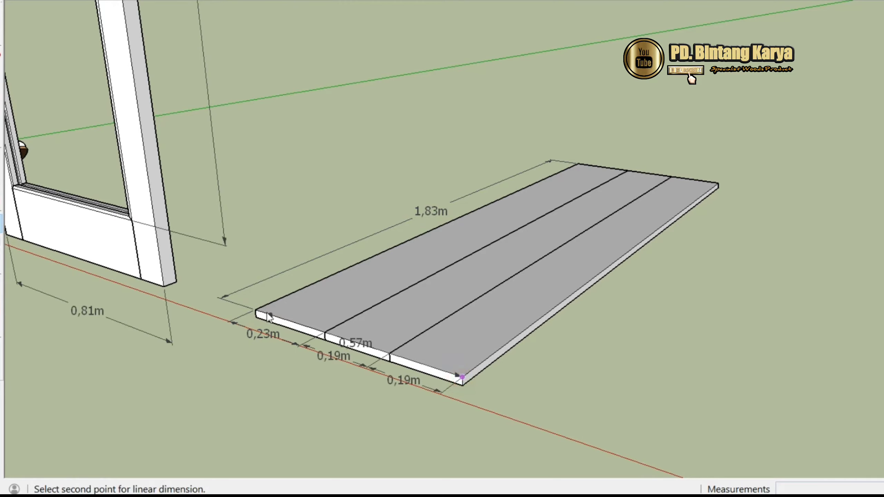
click(256, 309)
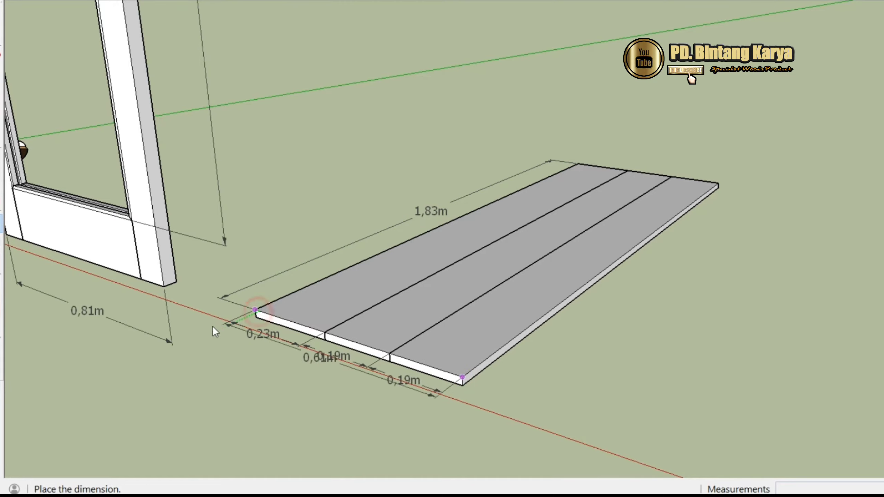
click(181, 344)
scroll(431, 362, down, 3)
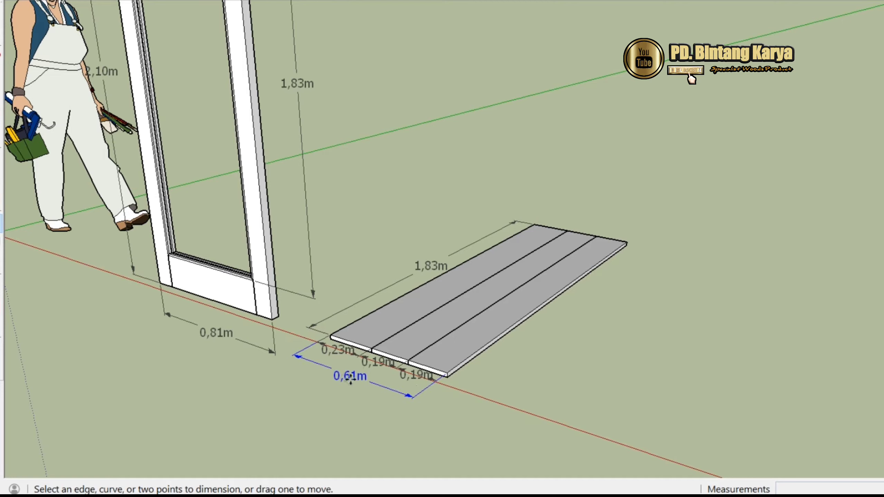
scroll(370, 415, down, 5)
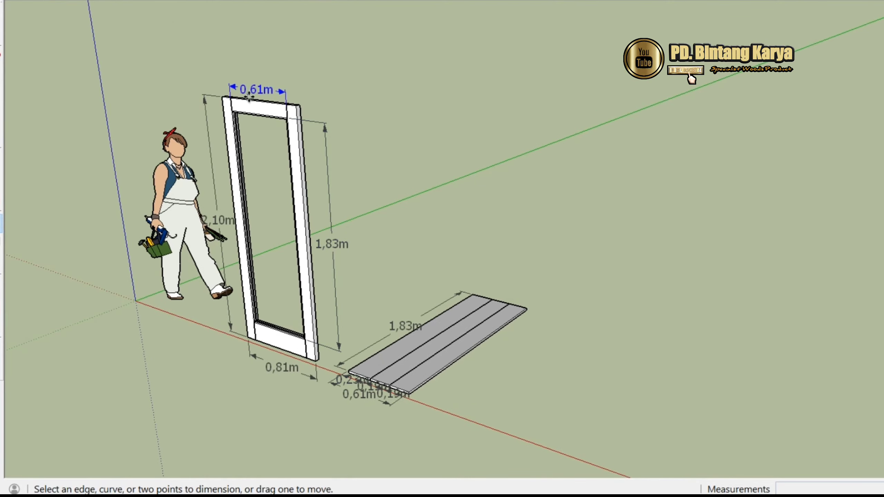
scroll(334, 250, up, 2)
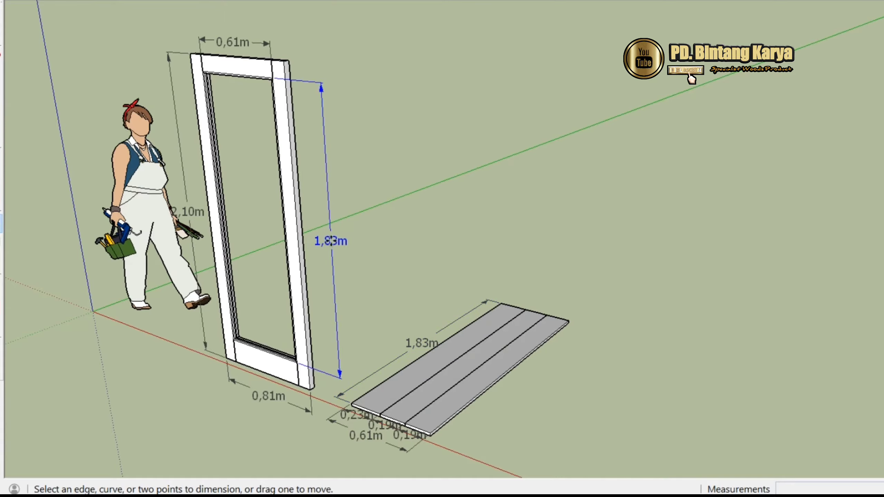
Compare the dimensions of the three adjoining boards with those of the door frame's opening
scroll(423, 442, up, 5)
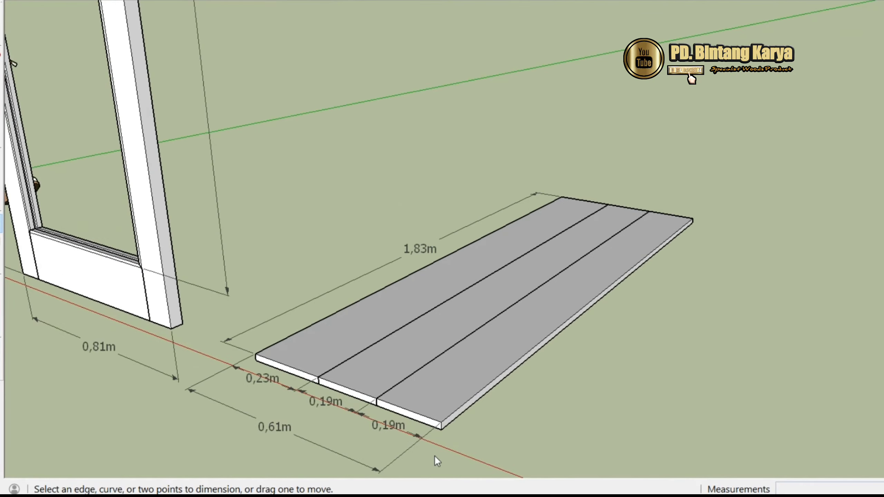
scroll(434, 456, up, 1)
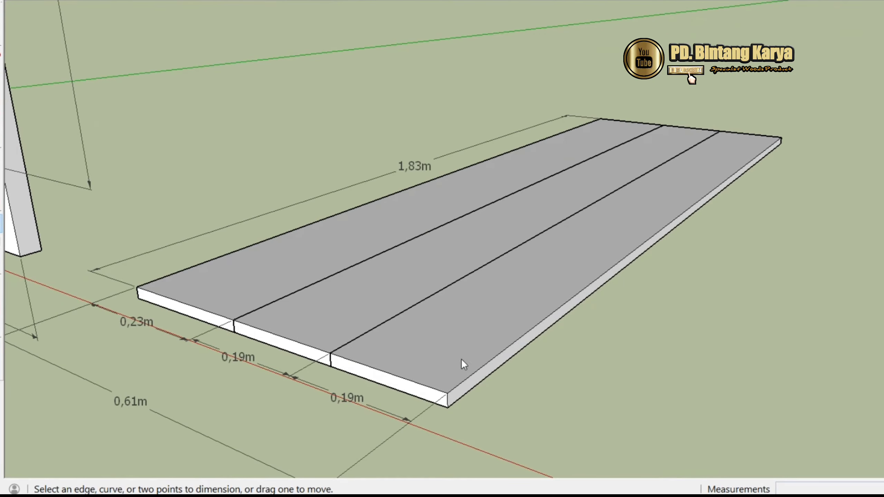
scroll(466, 354, down, 6)
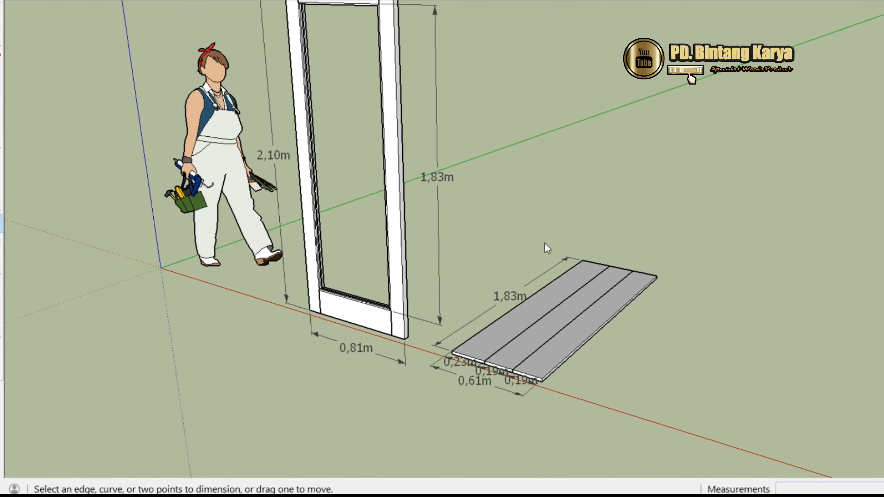
scroll(560, 223, down, 2)
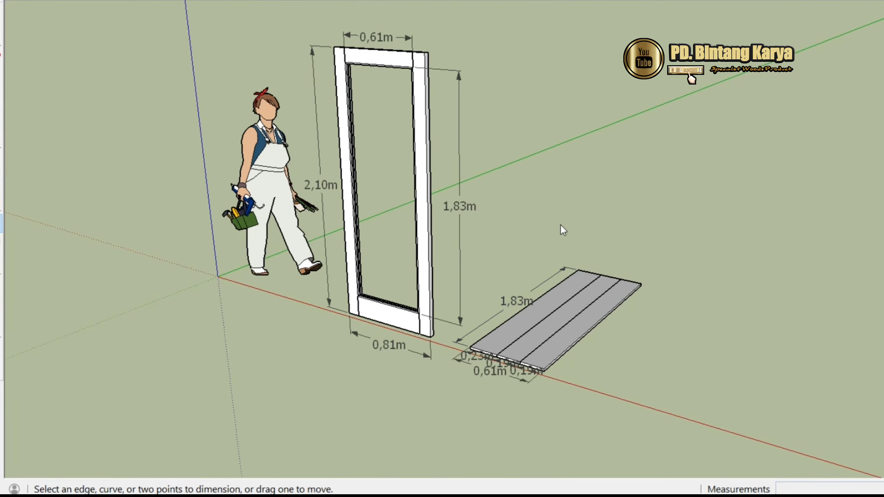
scroll(560, 225, up, 2)
scroll(546, 246, down, 2)
scroll(549, 215, up, 1)
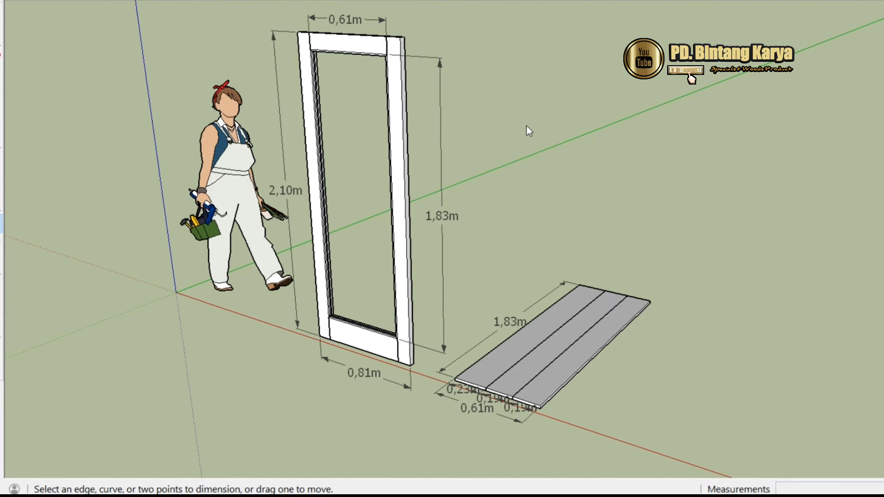
mouse_move(524, 127)
middle_down()
mouse_move(519, 153)
mouse_move(521, 145)
middle_up()
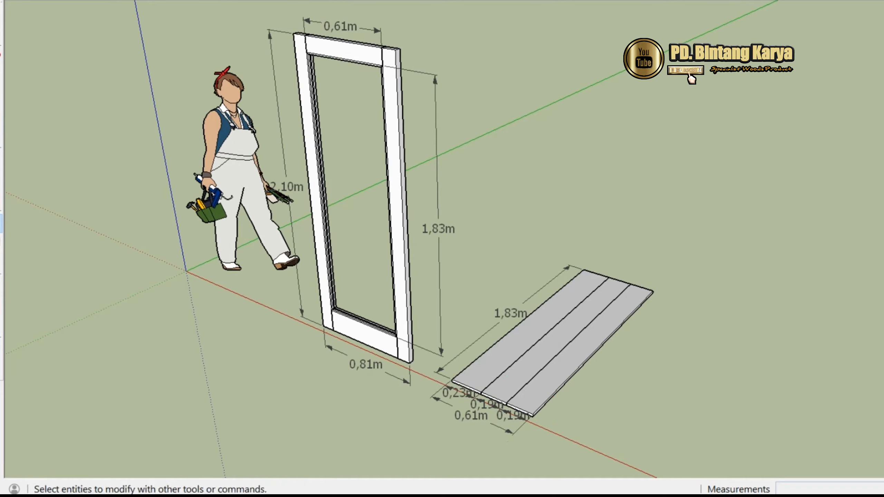
Erase the panel's length dimension, the widest board's width dimension and the overall width dimension
click(0, 15)
scroll(574, 417, up, 5)
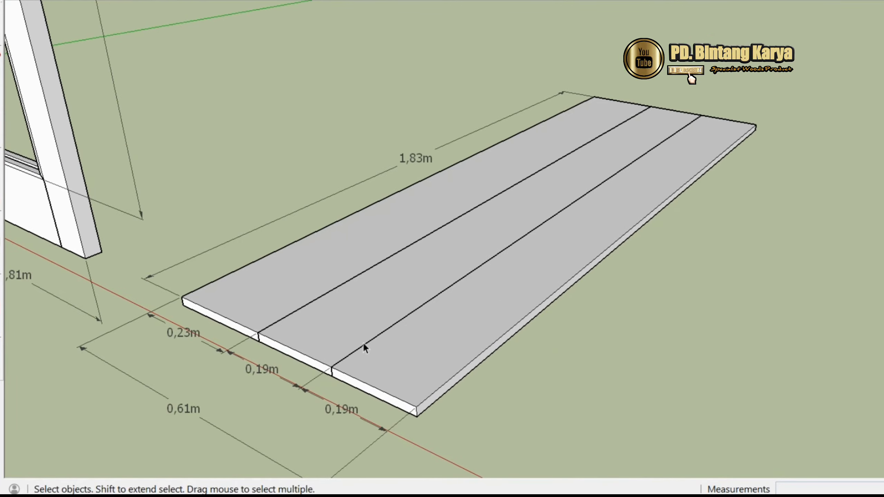
right_click(417, 160)
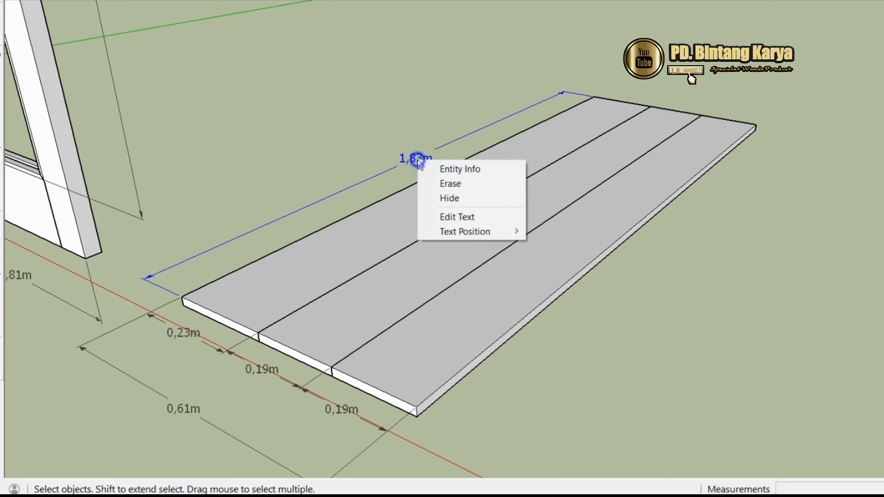
click(448, 183)
double_click(194, 336)
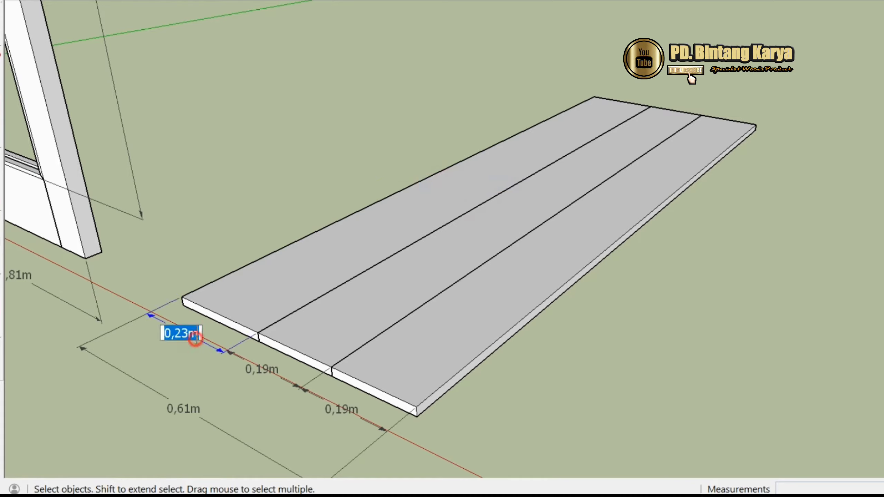
click(211, 350)
right_click(215, 348)
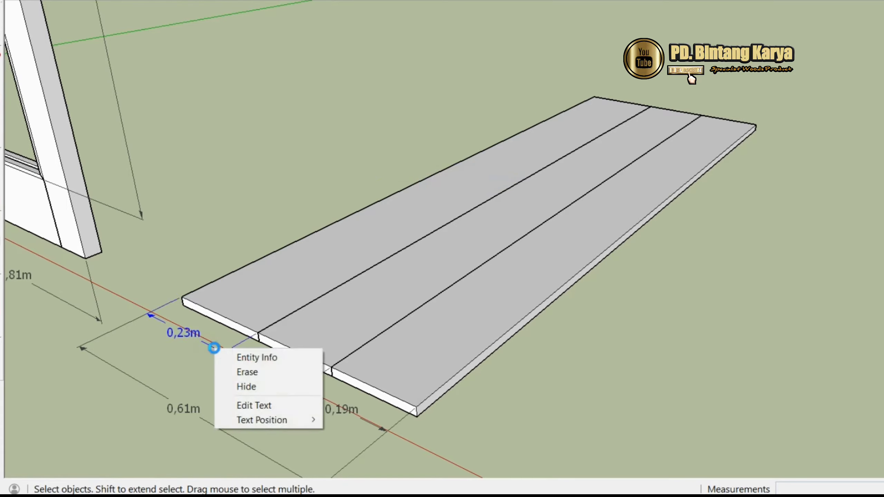
click(243, 369)
right_click(182, 405)
click(211, 428)
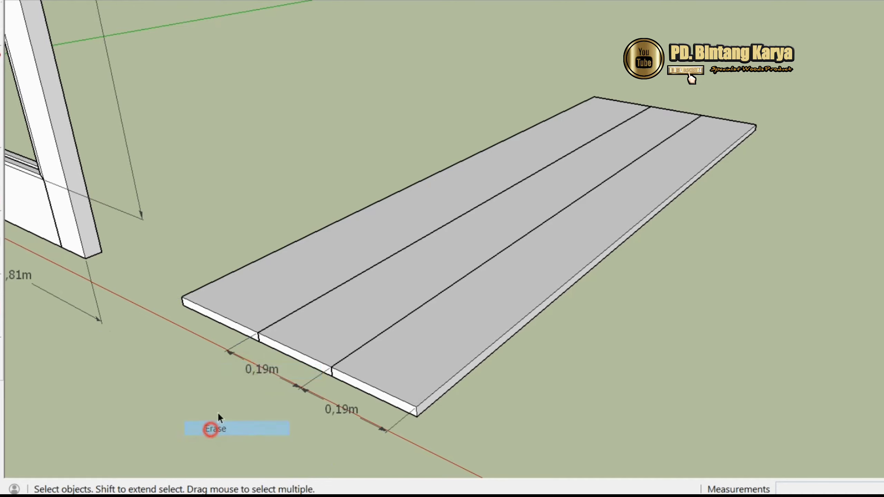
Erase the width dimensions stored inside the groups of the middle board and the outer narrow board
double_click(251, 367)
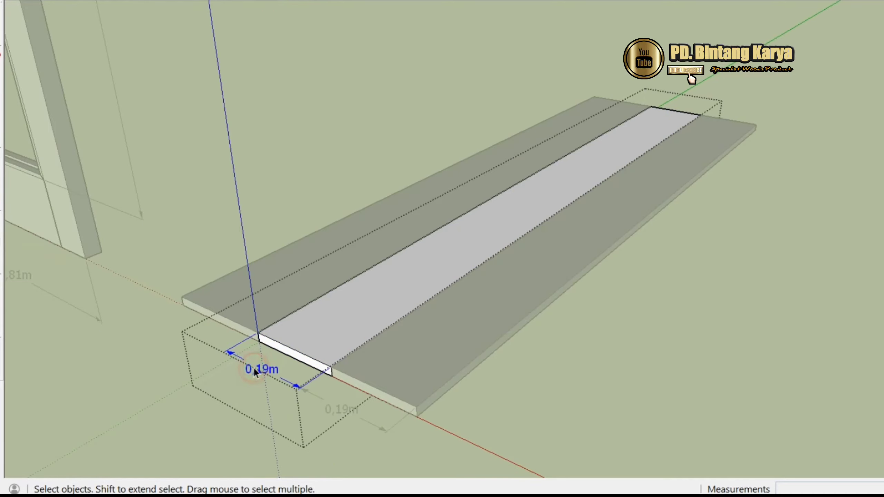
right_click(254, 371)
click(286, 391)
click(216, 424)
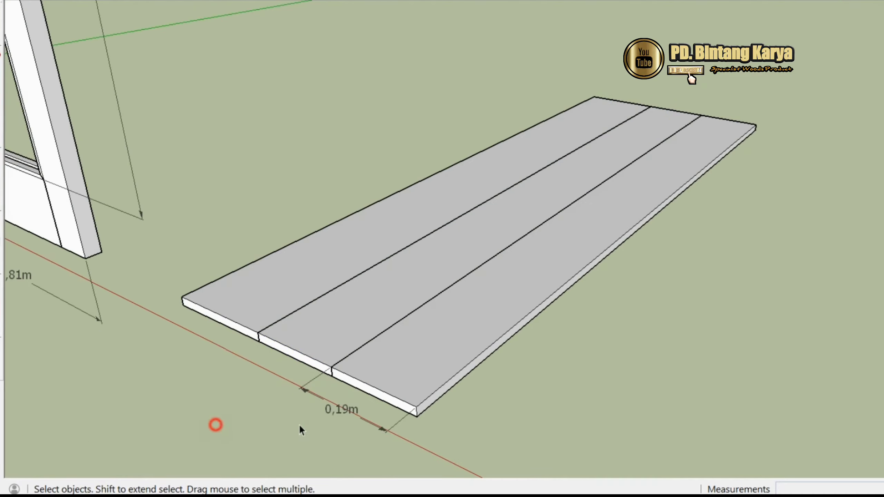
double_click(341, 410)
right_click(340, 410)
click(369, 432)
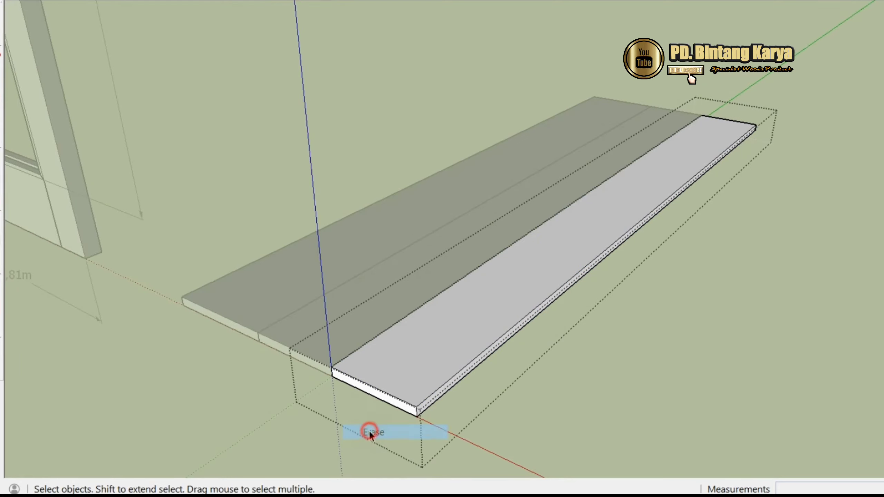
click(545, 412)
Explode the three adjoining boards and combine their geometry into a single group
mouse_move(348, 340)
middle_down()
mouse_move(345, 280)
mouse_move(400, 276)
mouse_move(331, 291)
middle_up()
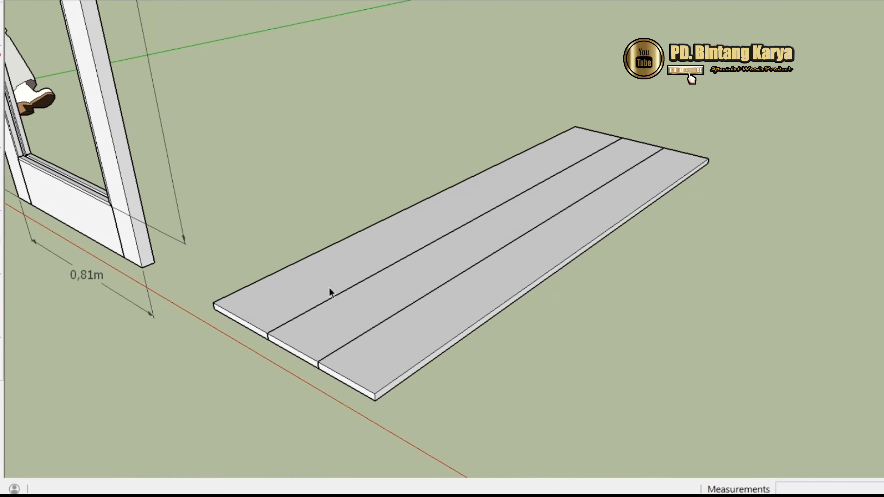
click(332, 268)
ctrl+click(359, 297)
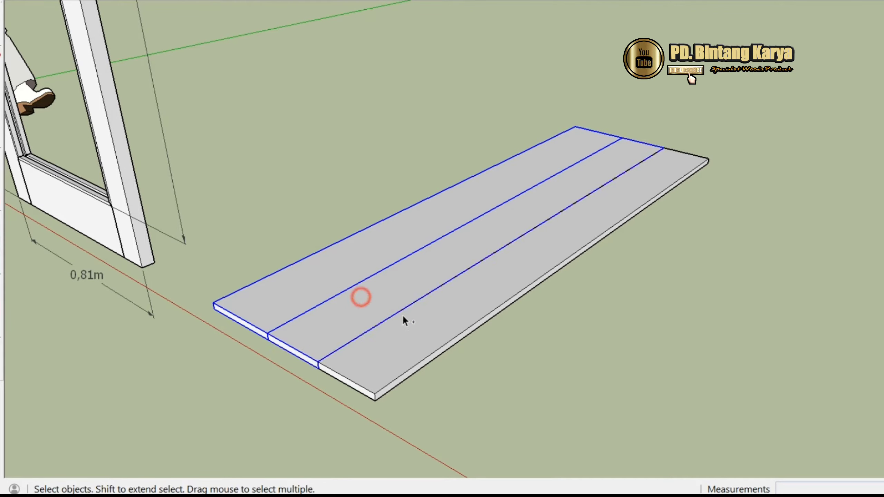
ctrl+click(438, 330)
right_click(499, 268)
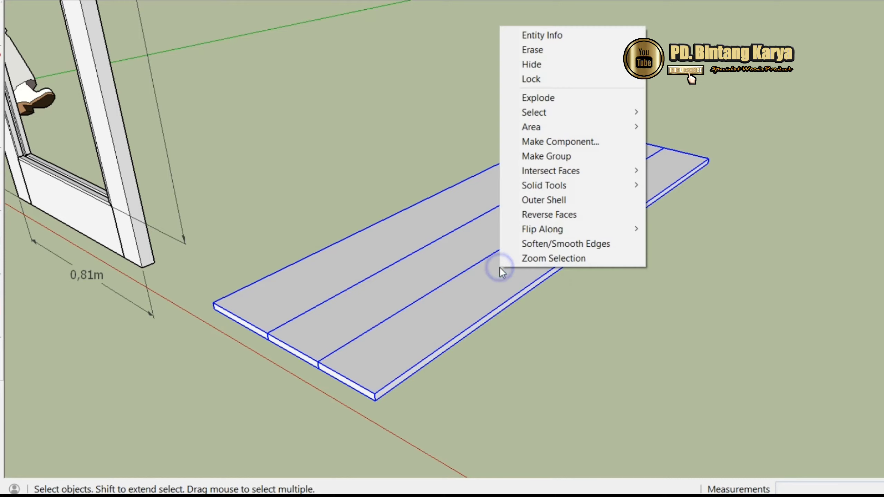
click(573, 97)
right_click(564, 190)
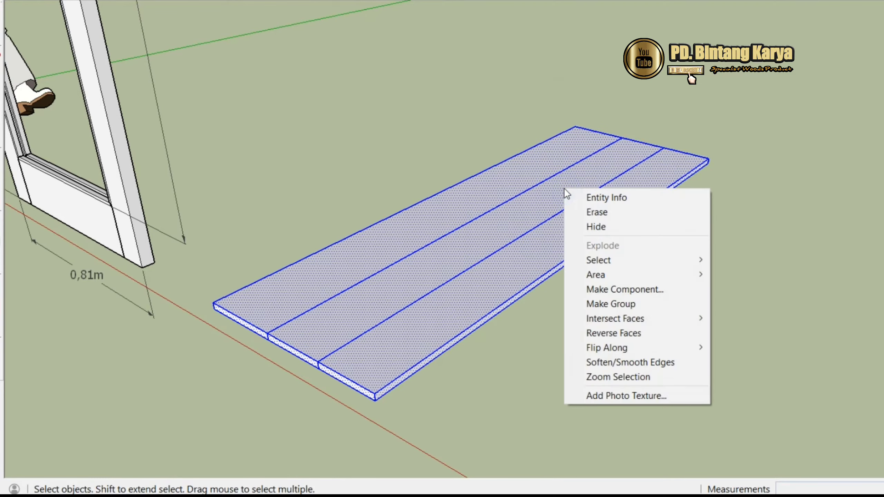
click(609, 299)
click(329, 319)
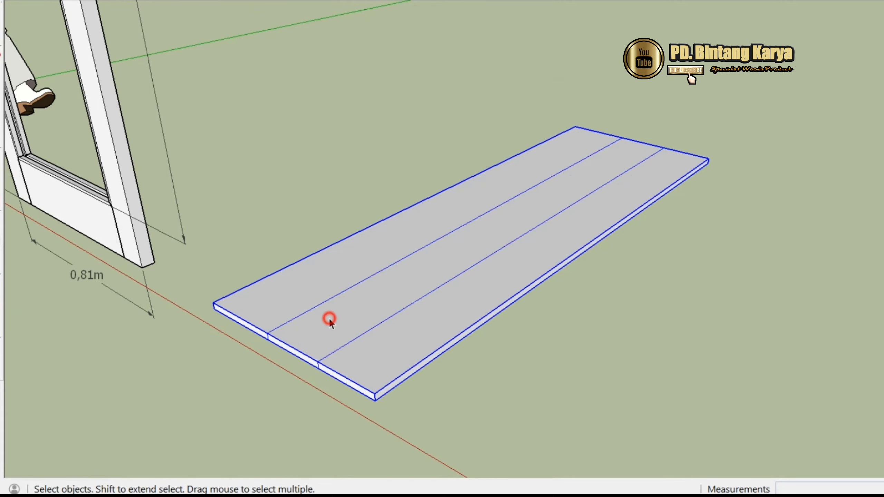
Open the panel group for editing and check the top faces of the outer and middle boards individually
scroll(313, 334, up, 3)
double_click(309, 344)
click(379, 372)
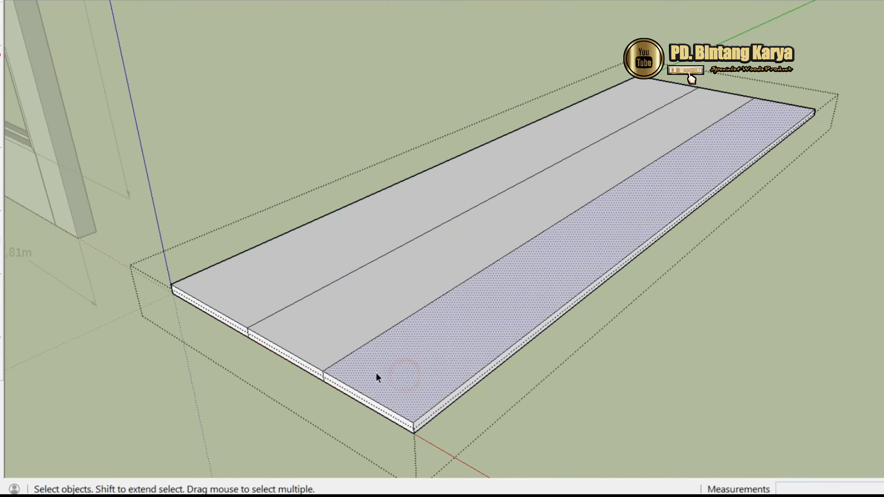
click(318, 356)
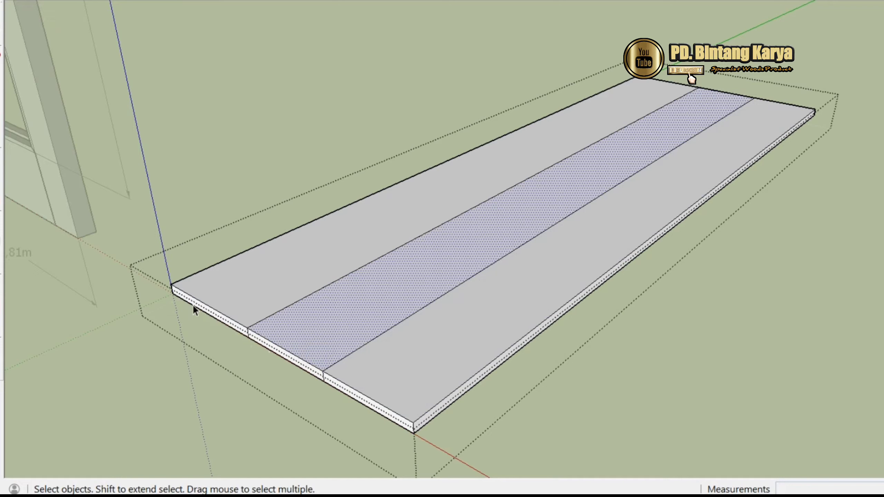
Add two guides parallel to the outer long edge of the panel's top face, spaced 0.01 m from the edge and from each other
scroll(519, 330, up, 1)
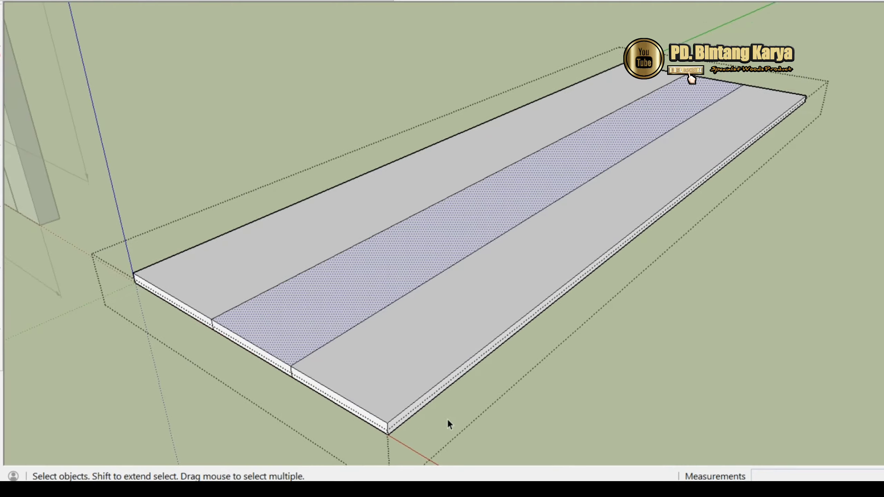
scroll(439, 414, up, 4)
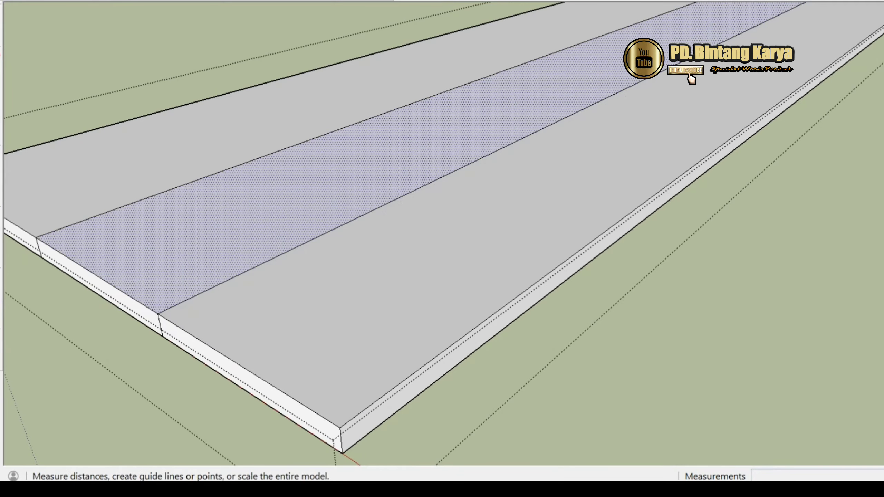
click(1, 218)
click(0, 218)
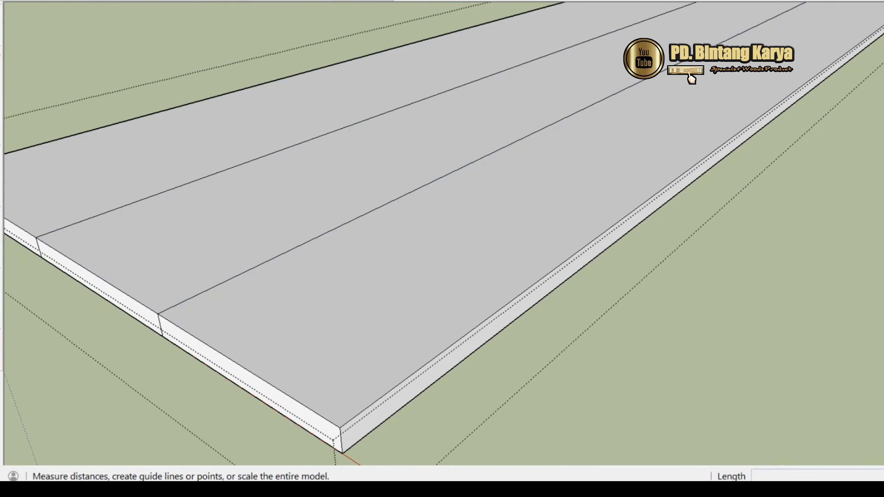
scroll(583, 208, up, 2)
click(599, 249)
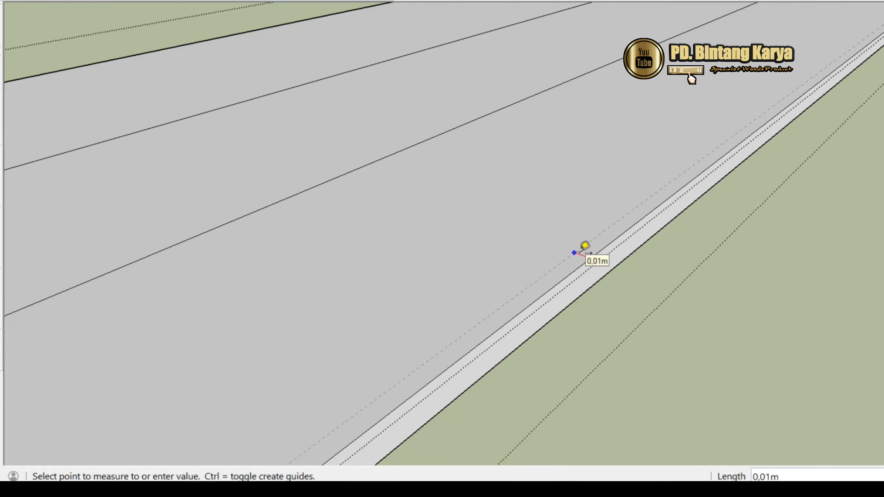
click(588, 253)
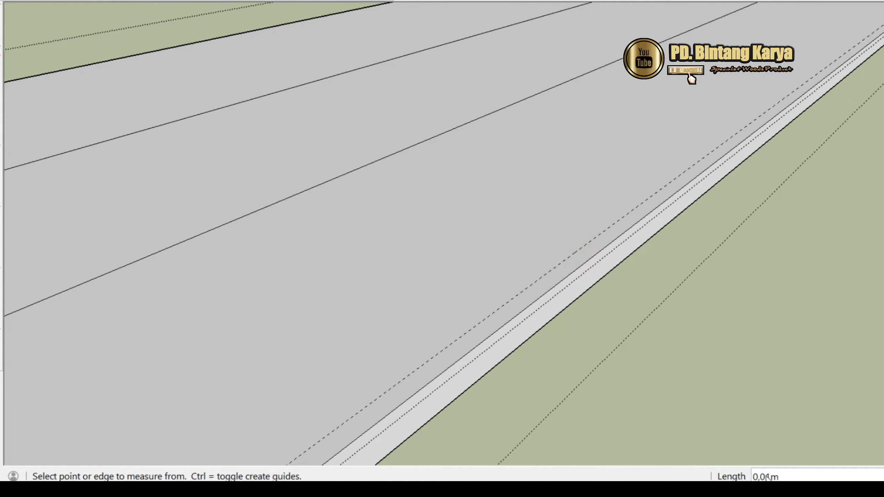
click(584, 250)
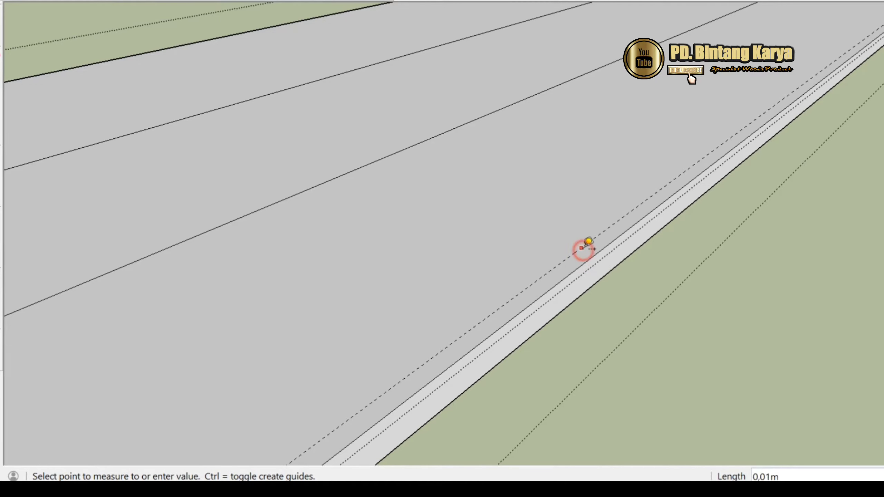
scroll(579, 245, up, 1)
click(566, 237)
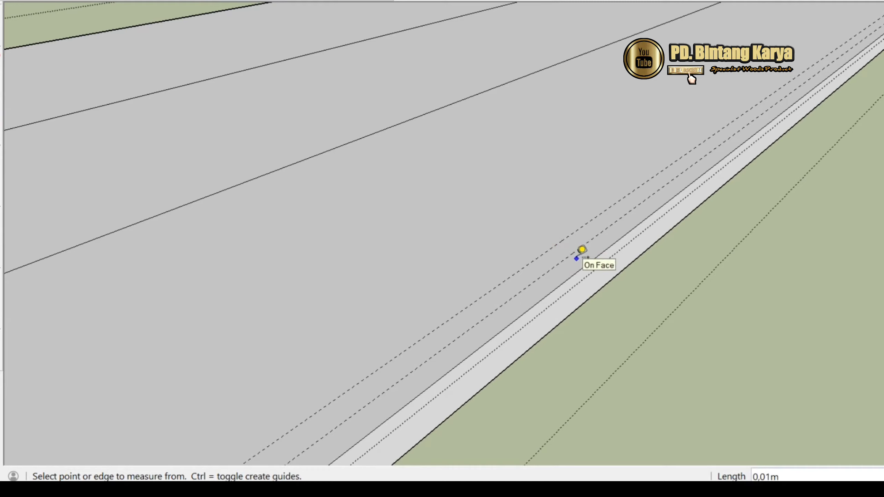
Draw a rectangle about 0.02 m by 0.02 m on the top face, from the outer long edge to the inner guide
scroll(351, 343, down, 2)
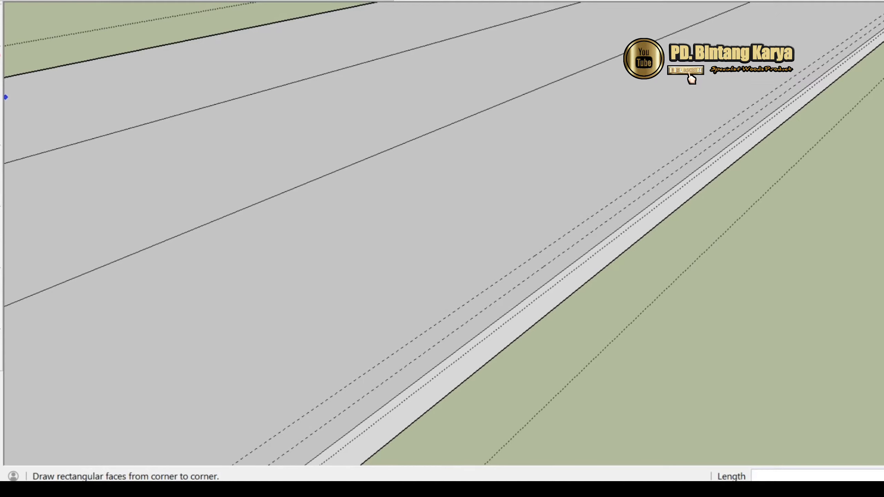
click(0, 74)
scroll(629, 219, up, 1)
click(630, 219)
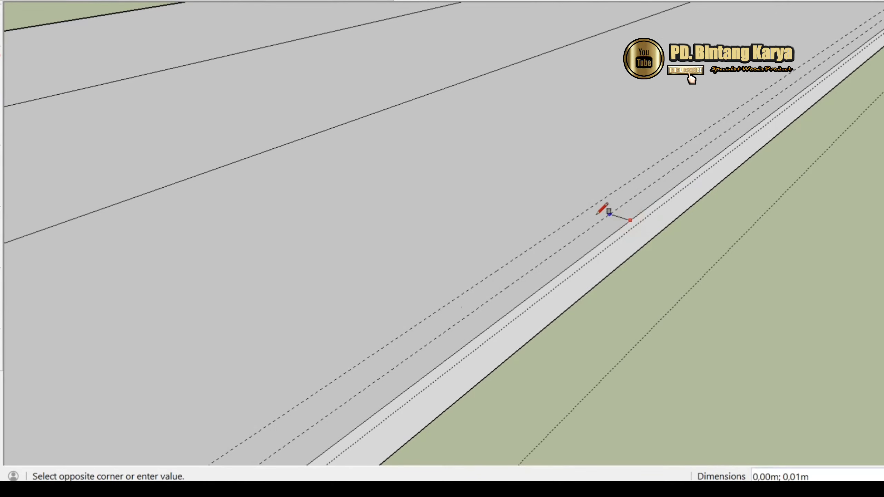
click(565, 223)
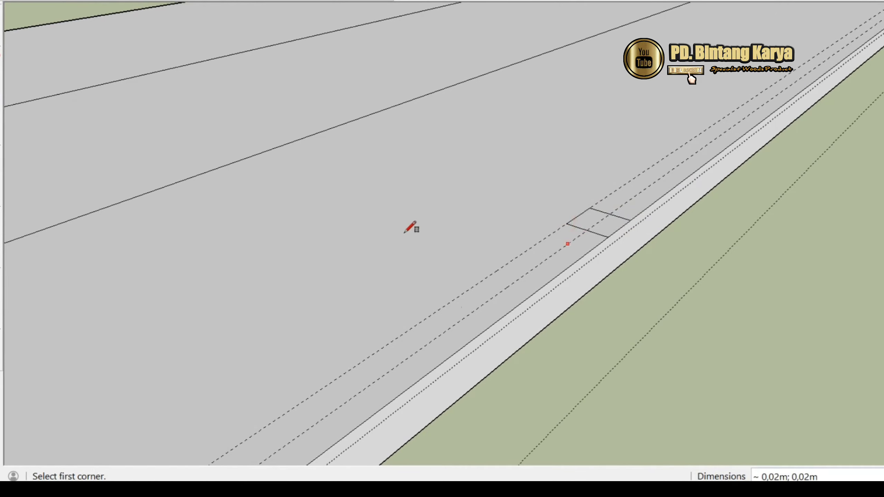
click(0, 157)
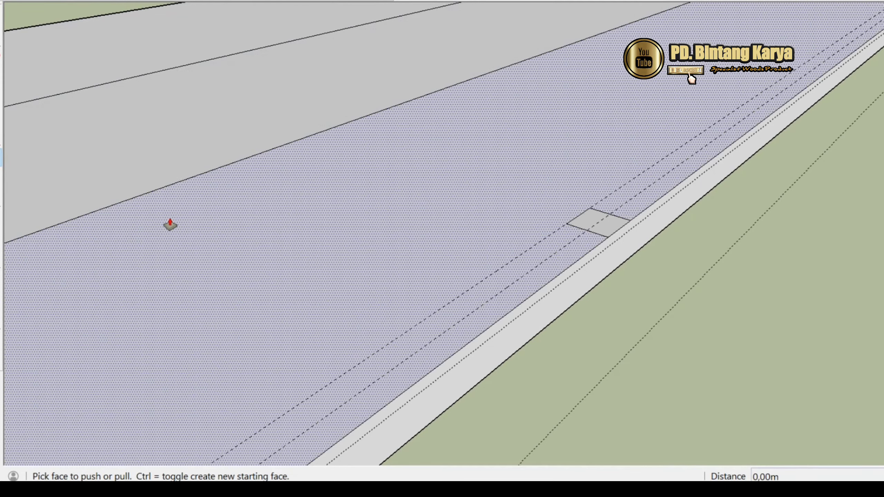
scroll(216, 231, down, 3)
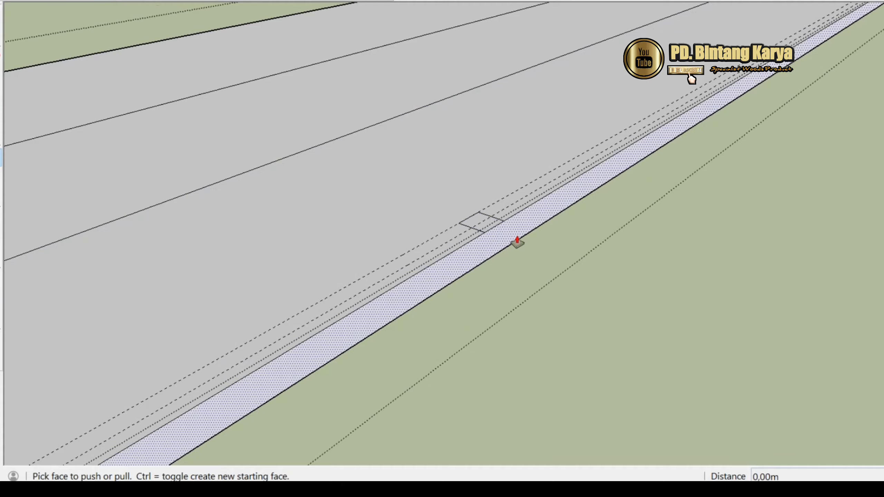
scroll(523, 245, down, 8)
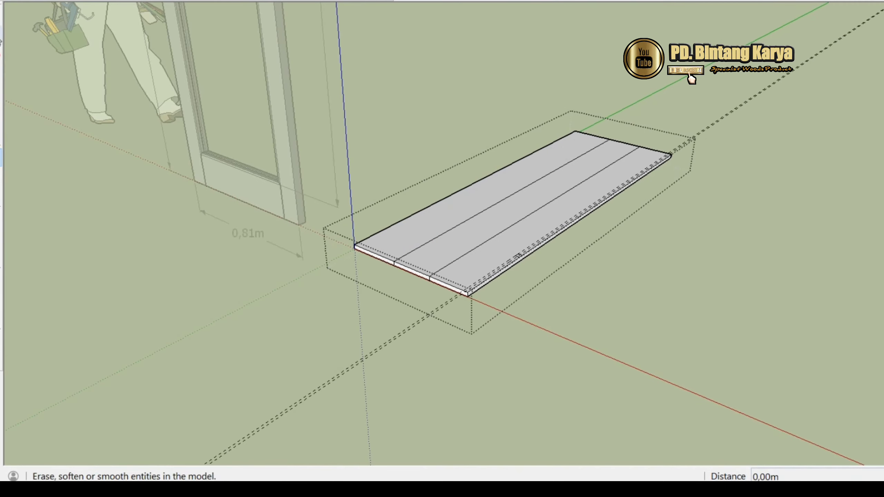
Leave the panel group and measure the groove offset at the lower inner corner of the door frame, undoing the guide this creates
key(space)
click(238, 216)
scroll(238, 215, up, 10)
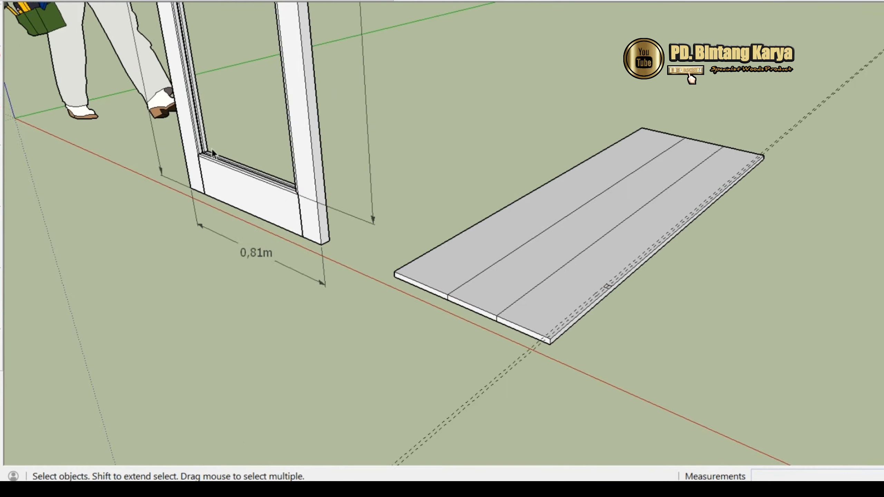
scroll(188, 136, up, 4)
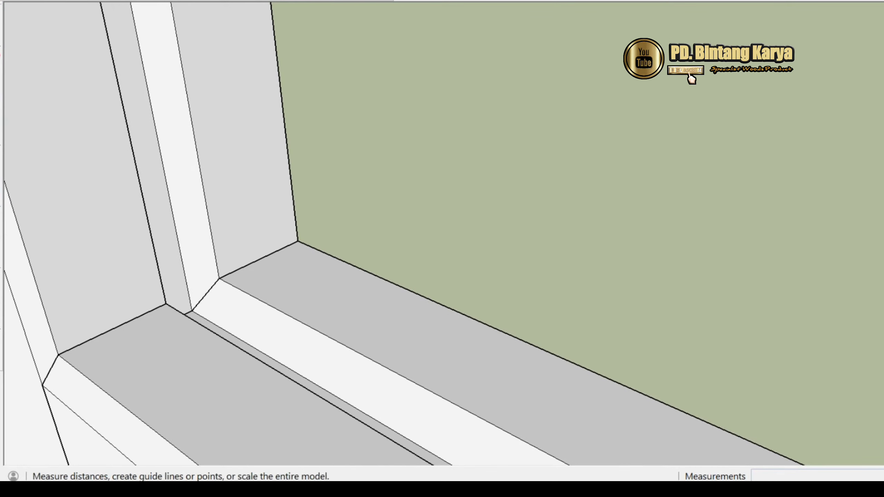
click(0, 216)
click(147, 217)
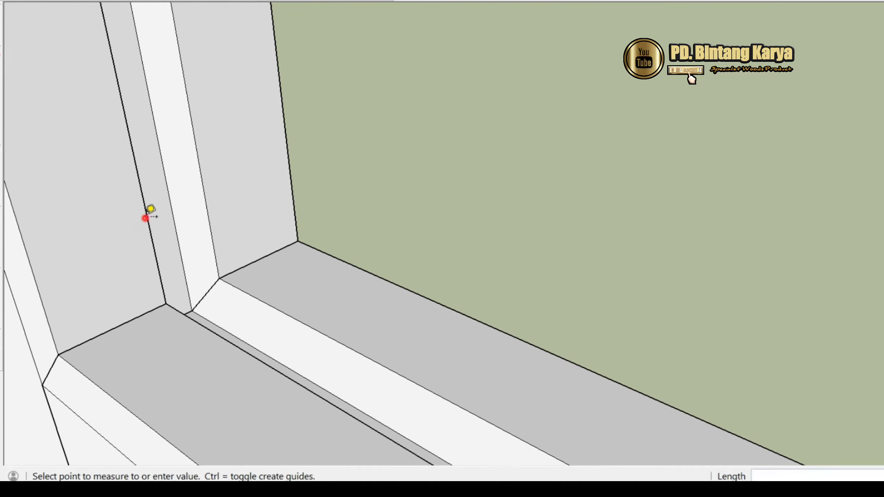
click(205, 197)
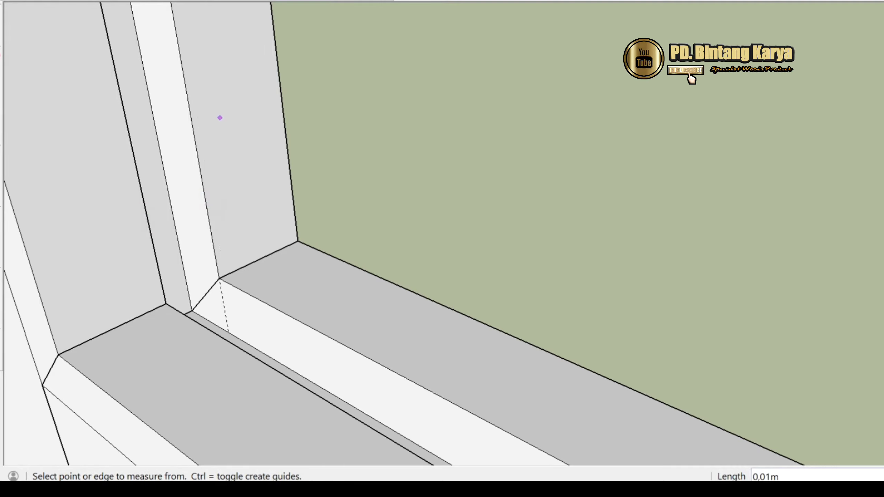
key(ctrl+z)
scroll(203, 263, down, 5)
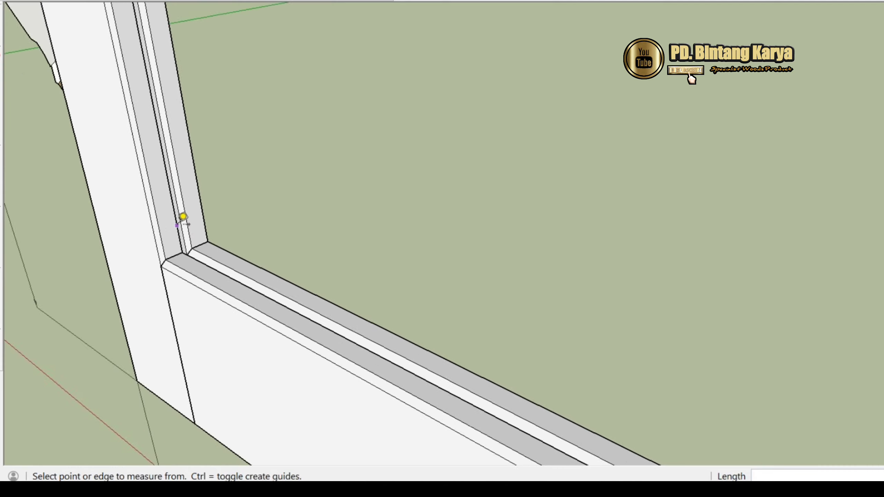
scroll(183, 216, down, 6)
scroll(482, 357, up, 3)
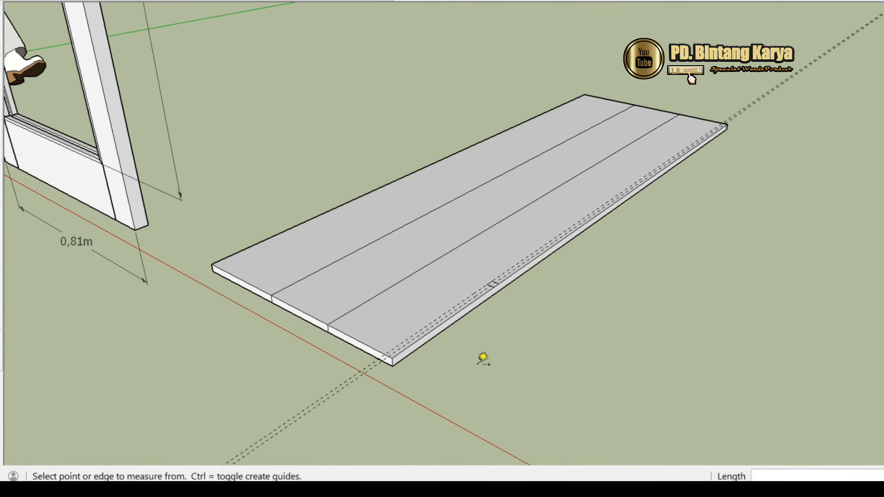
scroll(508, 268, up, 8)
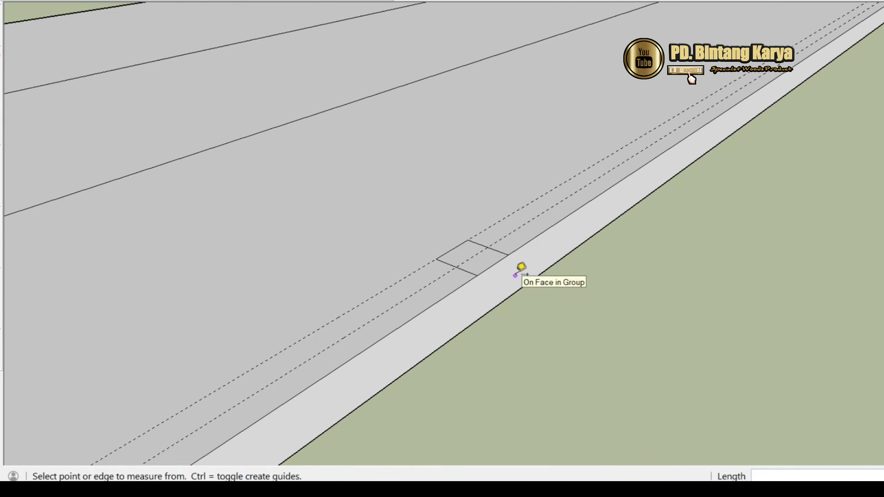
middle_drag(521, 267, 377, 216)
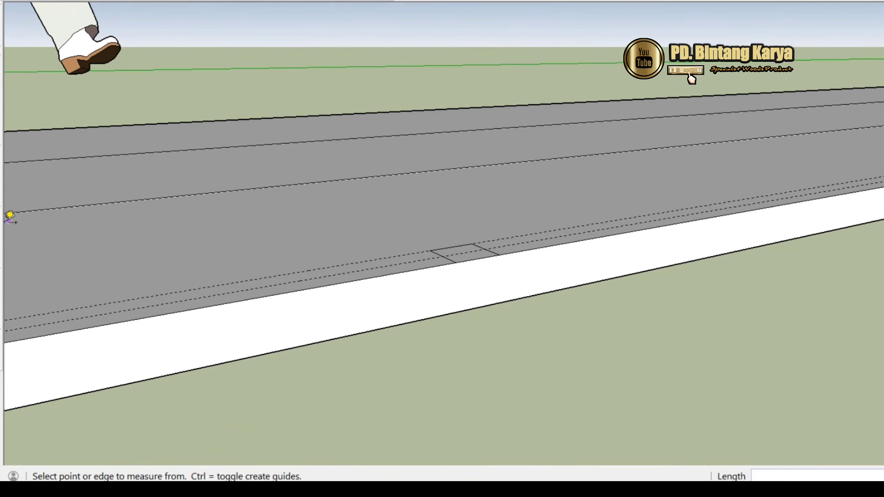
scroll(458, 284, up, 2)
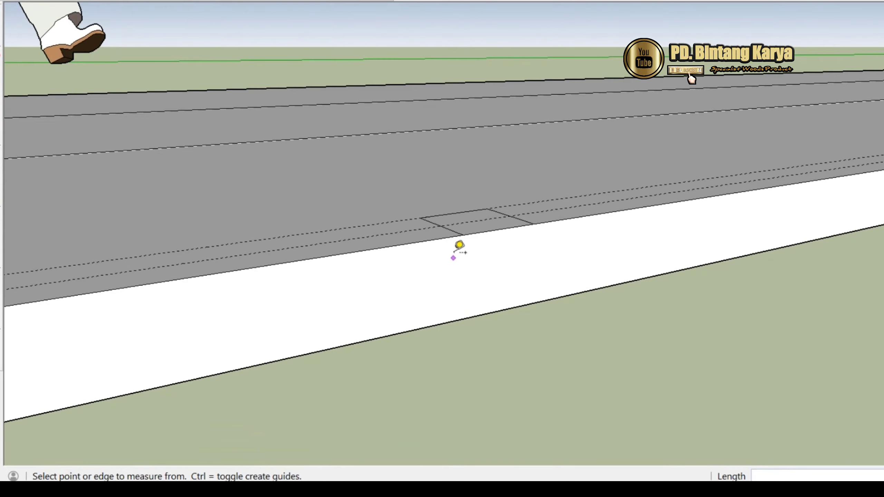
scroll(475, 240, down, 1)
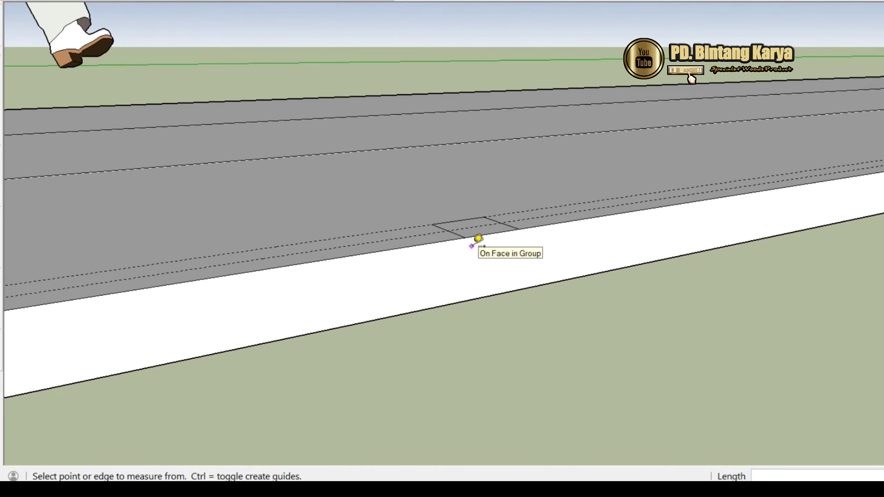
scroll(480, 240, down, 4)
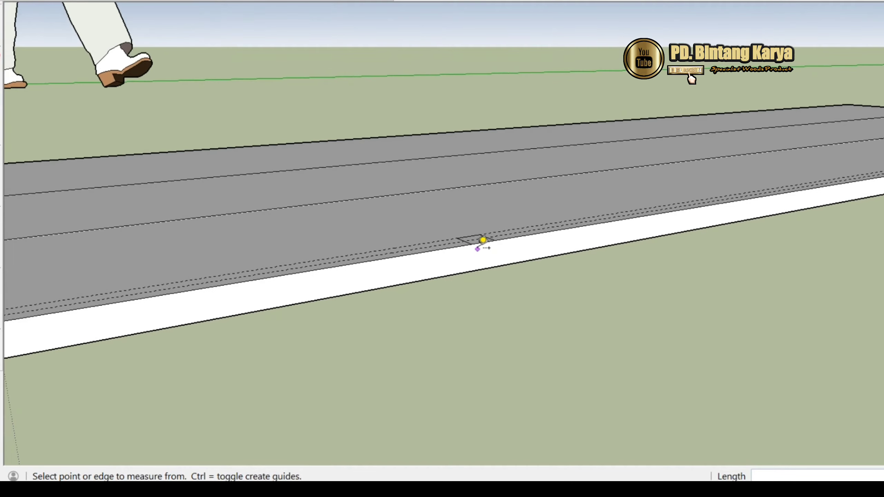
click(0, 57)
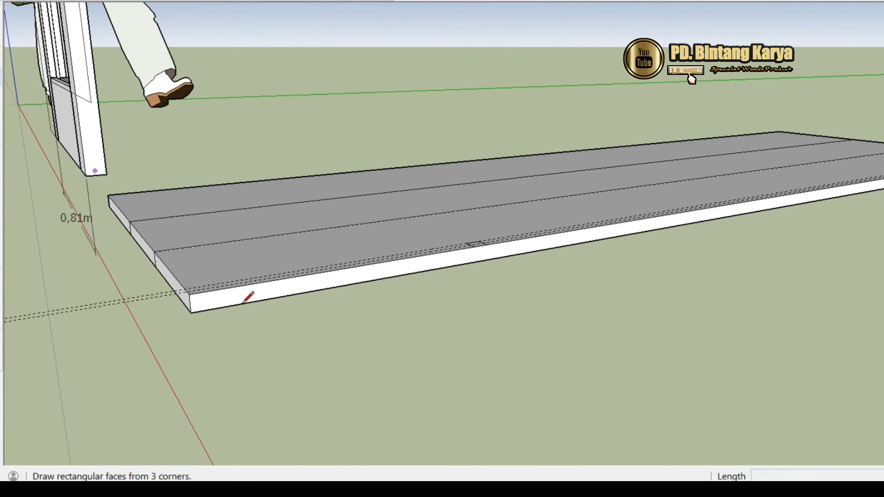
scroll(206, 300, up, 5)
scroll(226, 299, down, 3)
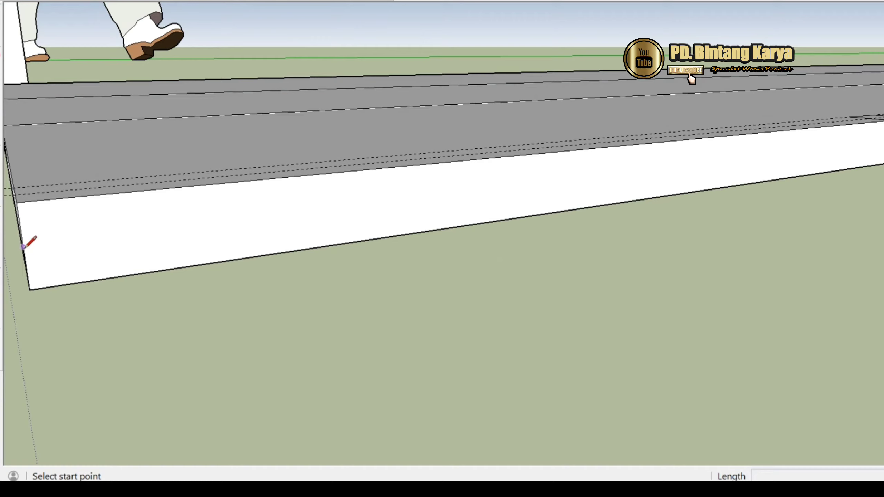
scroll(115, 244, down, 2)
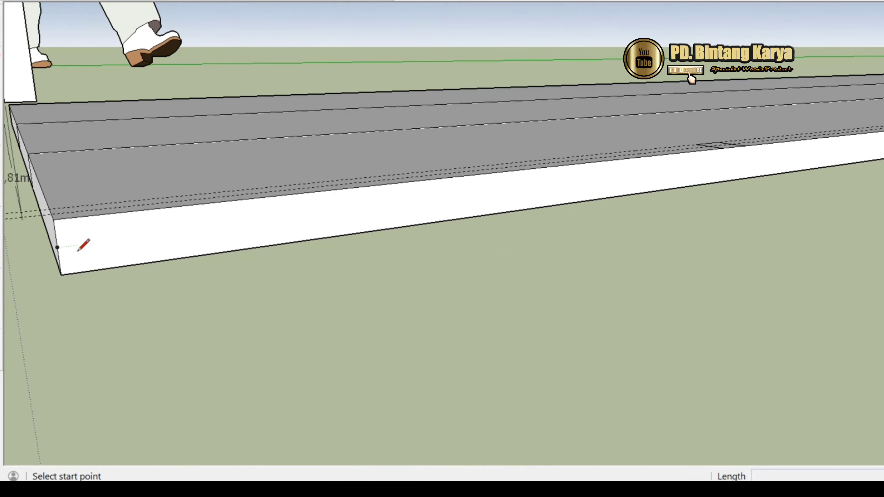
key(space)
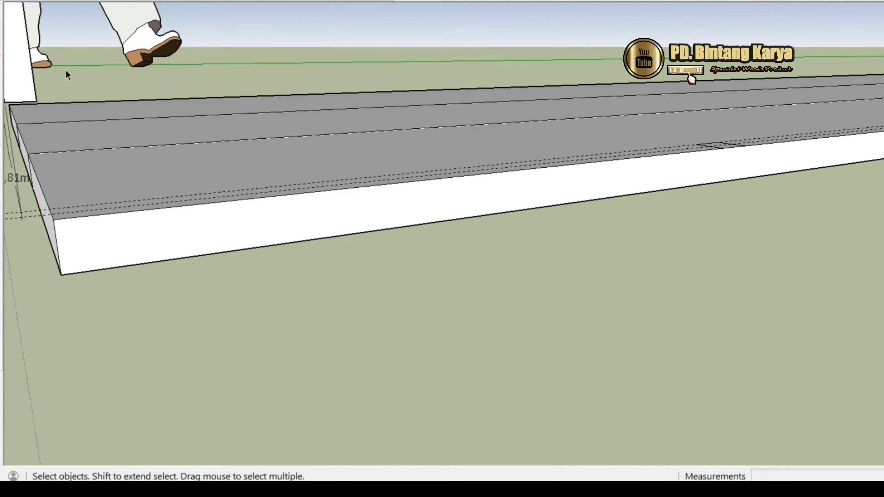
Open the panel group for editing and select the outer board's top face
click(134, 136)
double_click(138, 164)
click(132, 176)
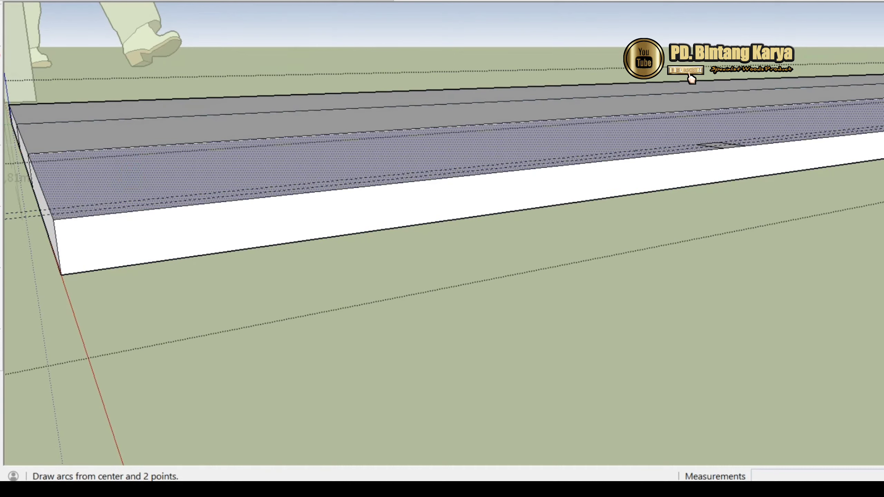
Draw a line at mid-thickness along the panel's outer long side face, undoing the stray extra segment
key(l)
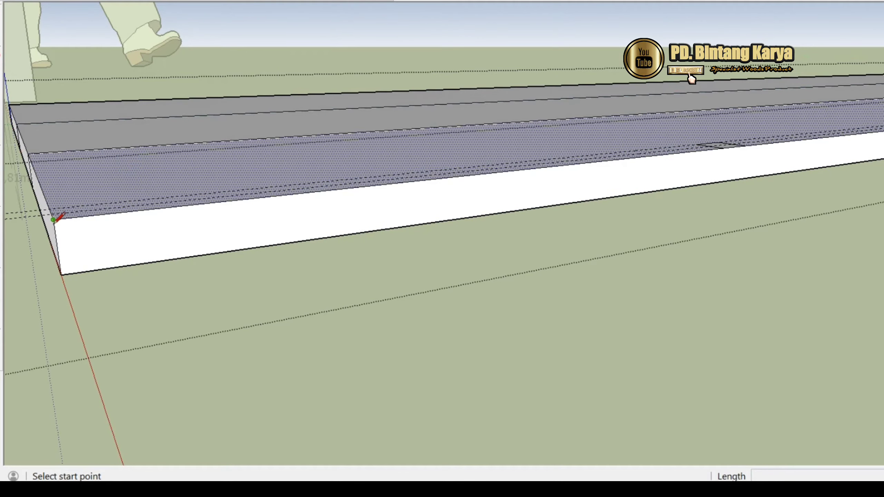
click(58, 247)
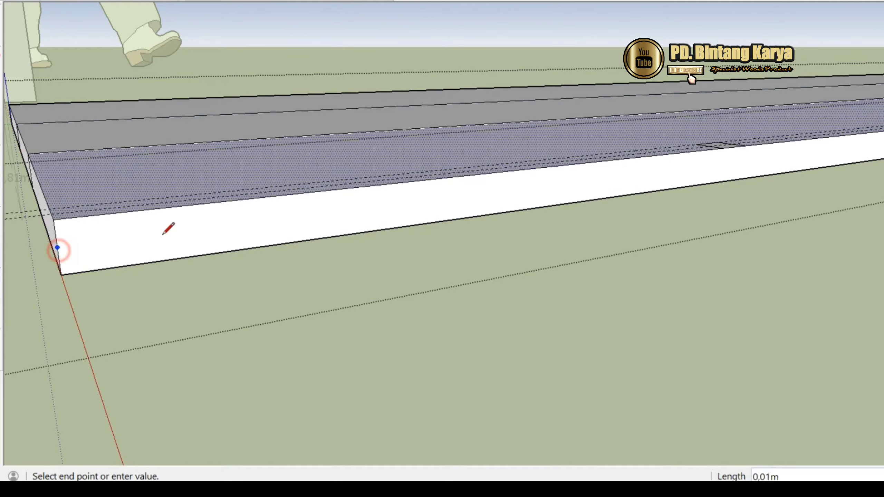
click(767, 160)
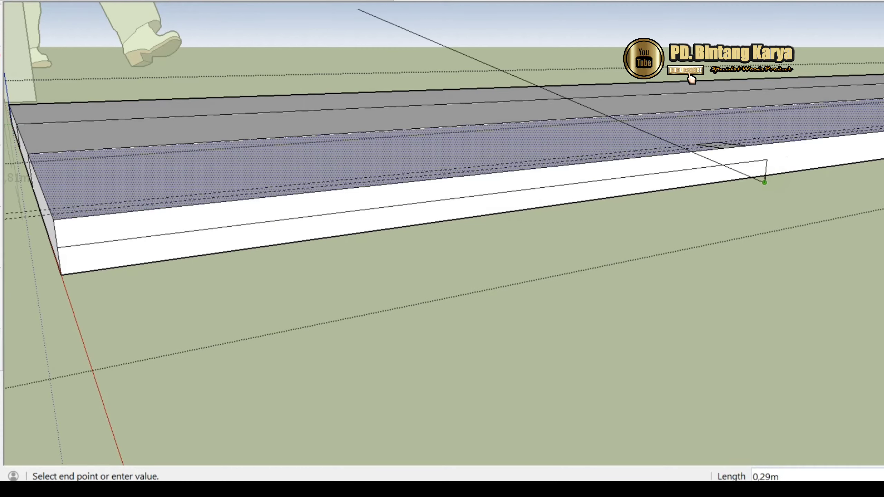
key(ctrl+z)
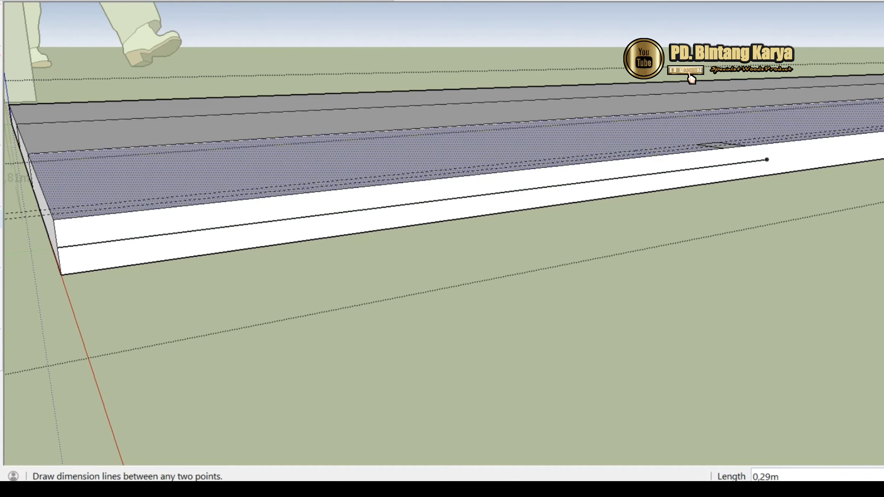
Check the outer board's thickness with a temporary dimension at its end corner, and undo the dimension
click(1, 219)
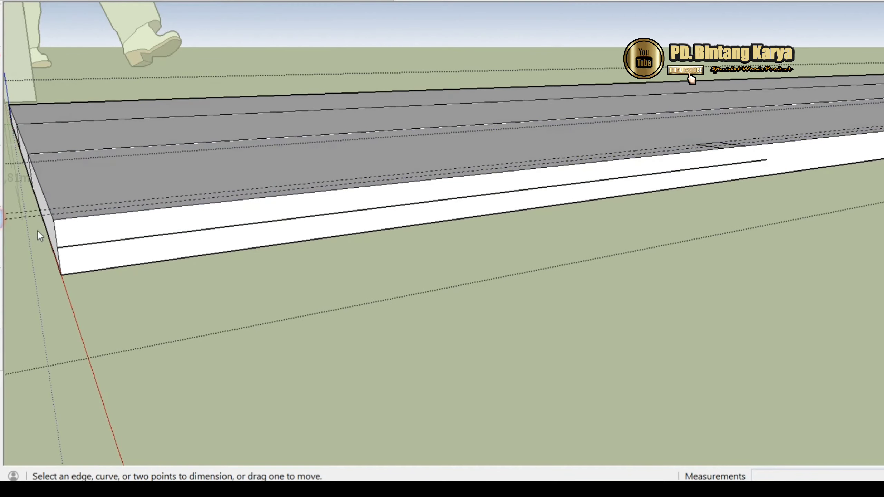
click(63, 273)
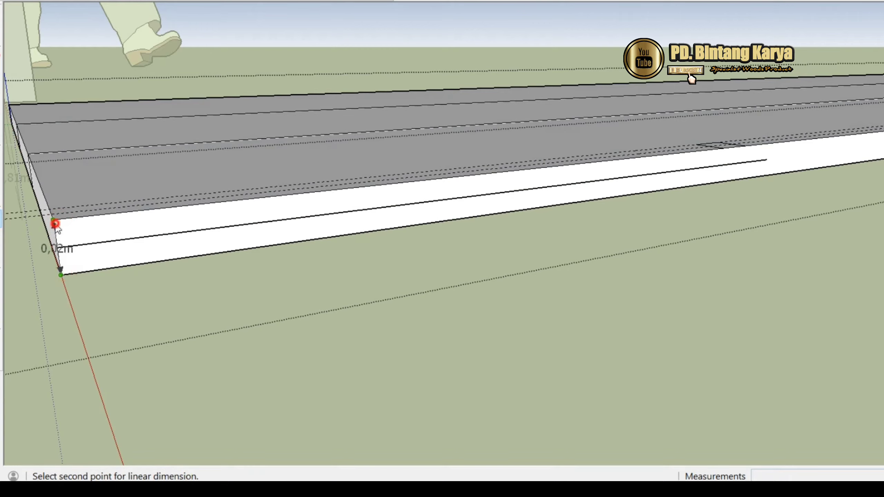
click(54, 221)
click(32, 230)
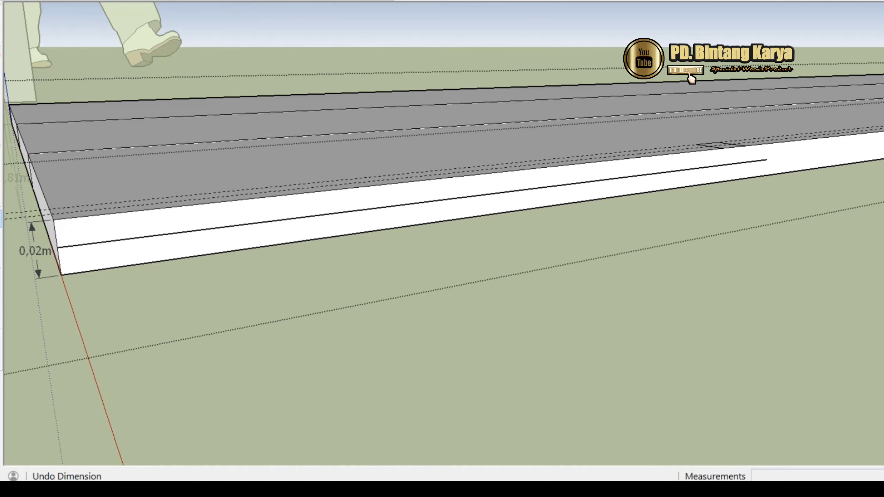
key(ctrl+z)
Add a guide parallel to the top edge of the outer side face, running at mid-thickness along the drawn line
scroll(110, 272, down, 6)
scroll(322, 243, up, 3)
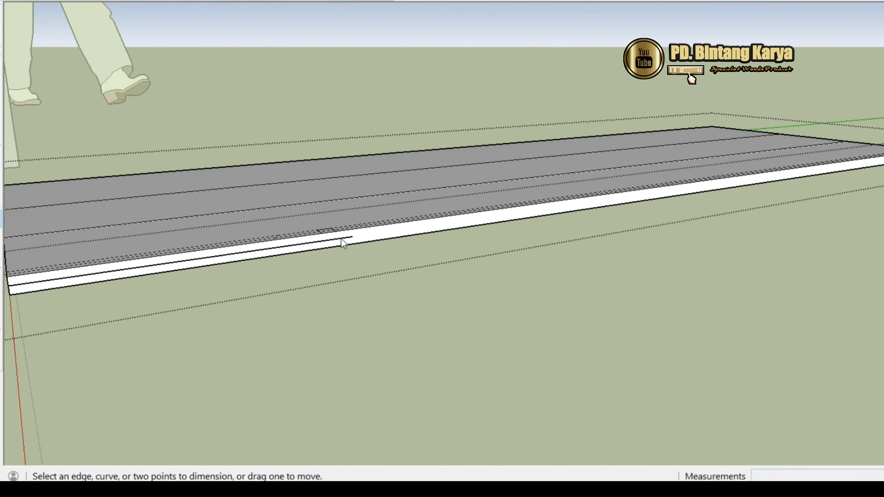
scroll(341, 242, up, 3)
mouse_move(333, 256)
middle_down()
mouse_move(310, 221)
mouse_move(315, 226)
middle_up()
click(1, 218)
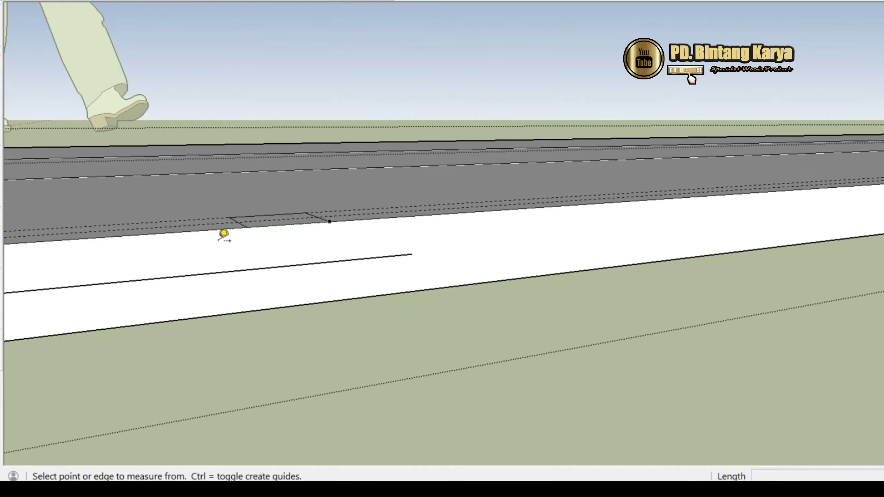
click(222, 229)
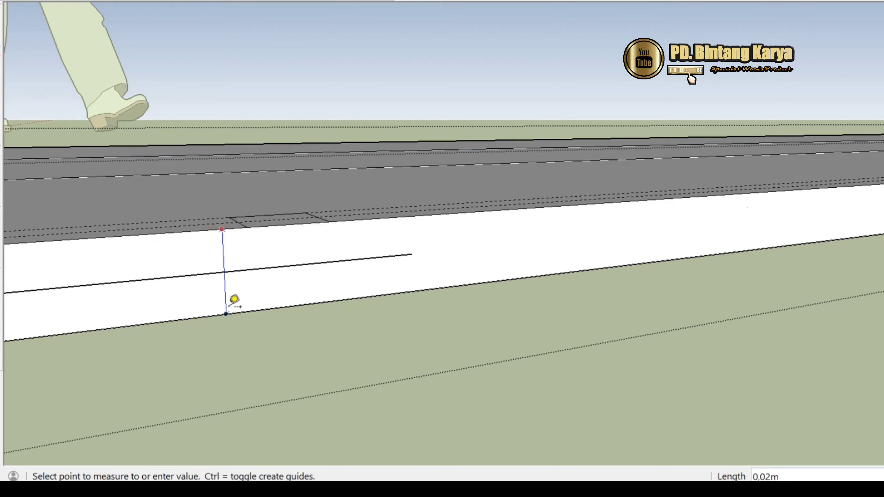
click(224, 271)
scroll(300, 265, up, 3)
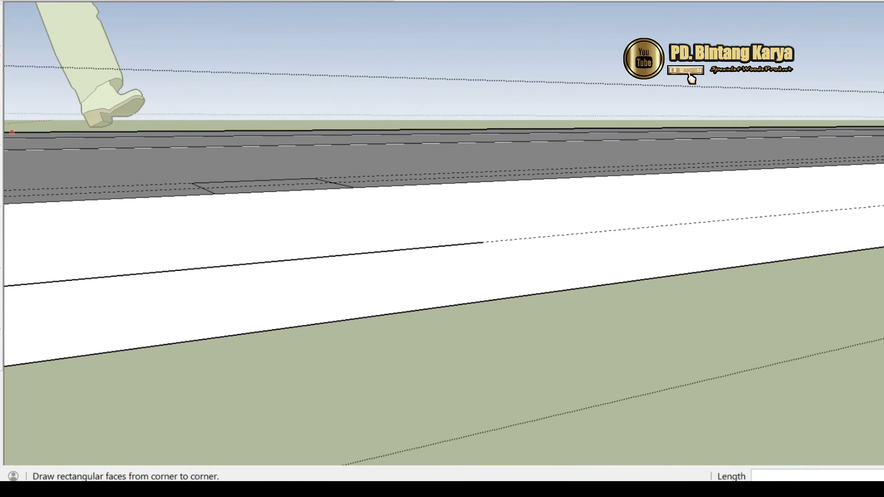
Draw a short line on the side face below the small rectangle, and push the rectangle down about 0.01 m to that level
click(1, 55)
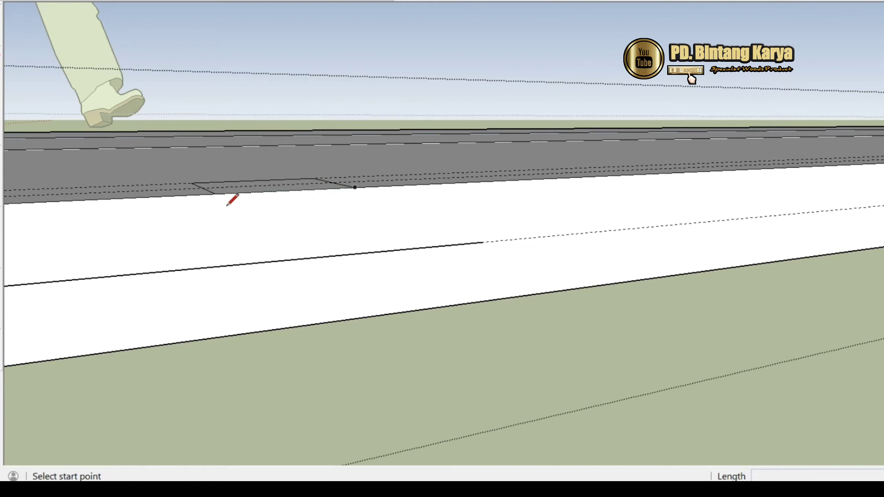
click(226, 231)
click(362, 221)
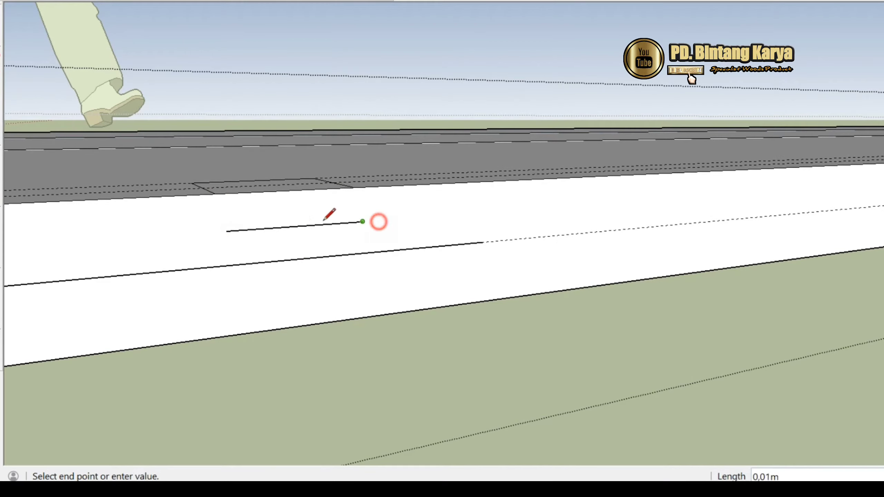
click(1, 157)
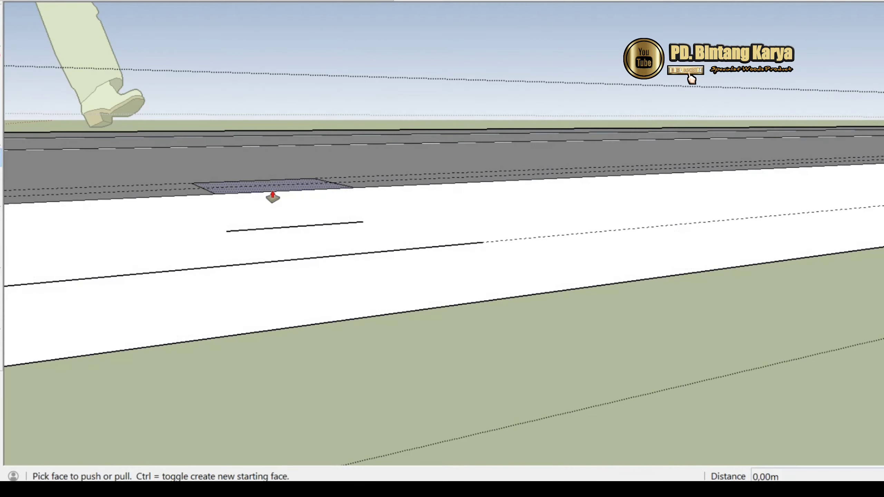
click(271, 190)
click(247, 233)
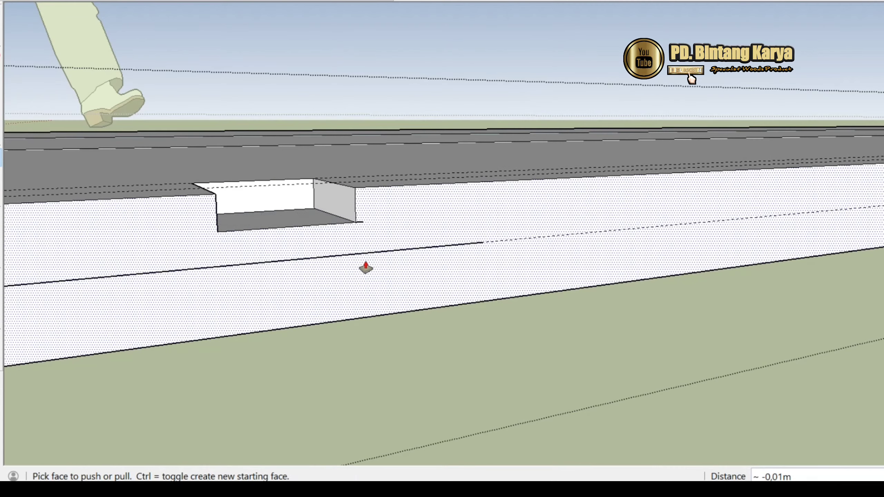
Erase the mid-thickness line on the outer side face and the two guides on the top face
scroll(358, 298, down, 10)
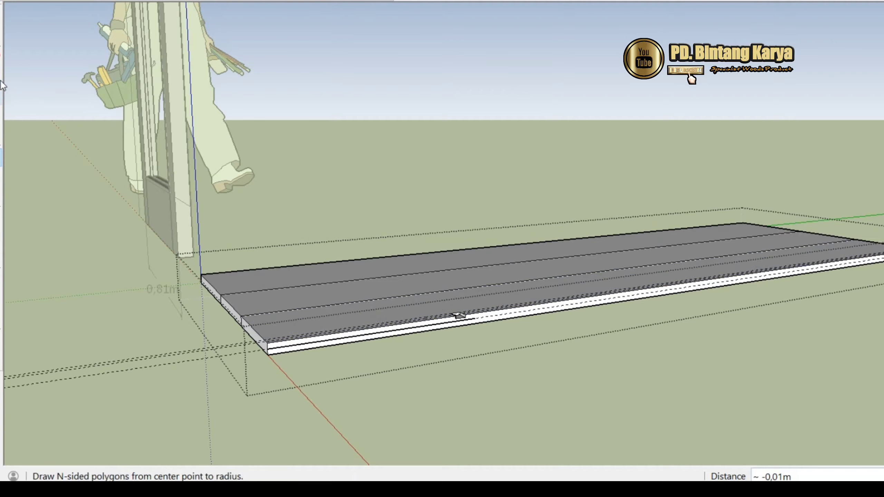
key(e)
scroll(452, 326, up, 3)
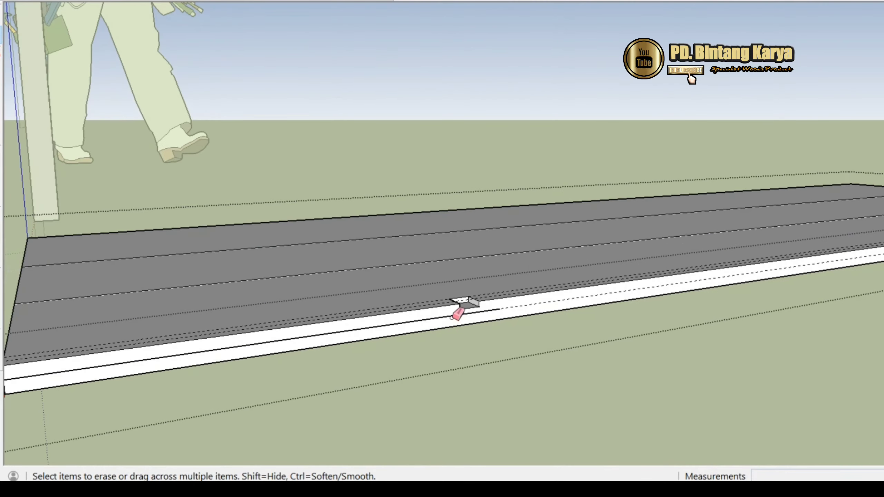
ctrl+click(452, 317)
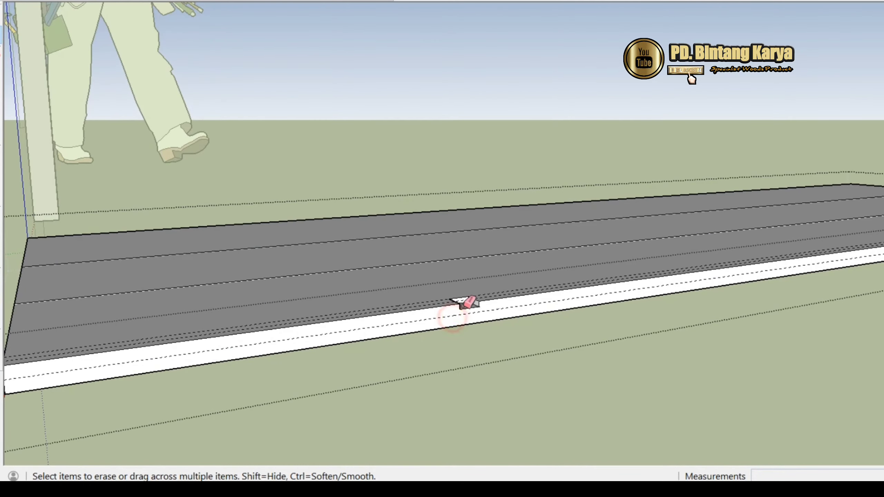
scroll(461, 306, up, 2)
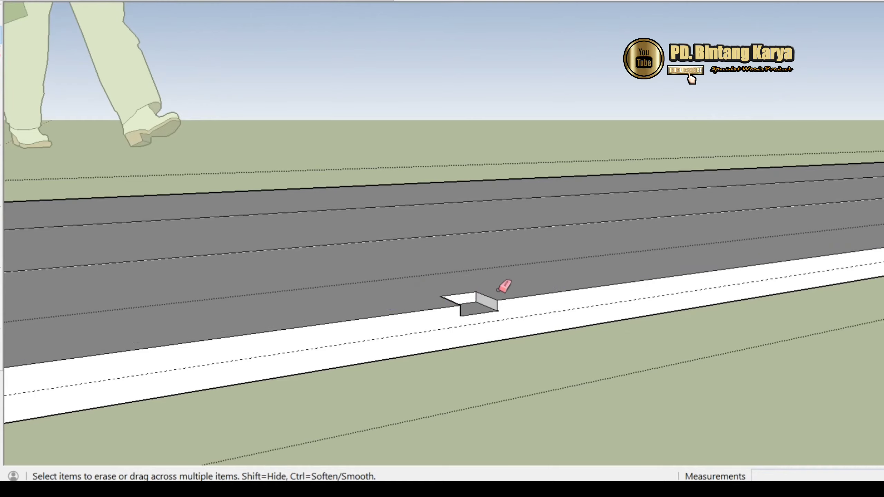
Add a lengthwise guide about 0.01 m above the lower edge of the outer side face, beneath the existing notch
scroll(498, 290, up, 1)
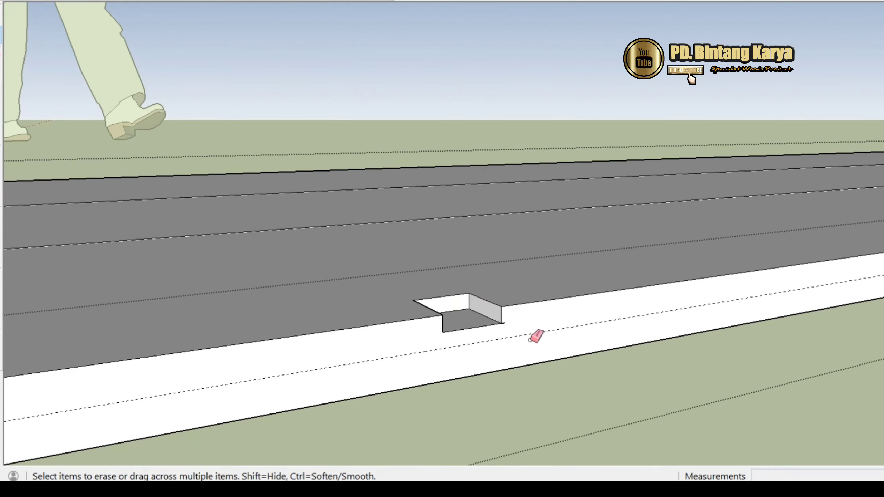
mouse_move(529, 340)
middle_down()
mouse_move(444, 262)
mouse_move(463, 332)
middle_up()
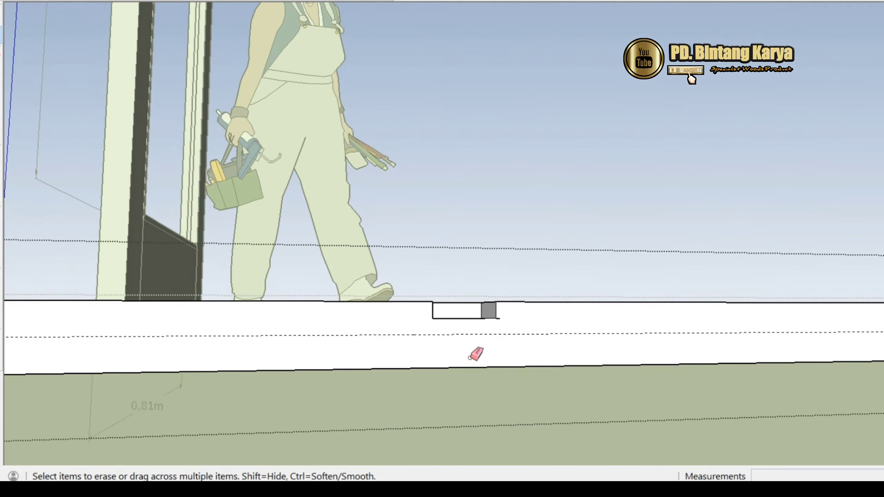
scroll(470, 358, up, 2)
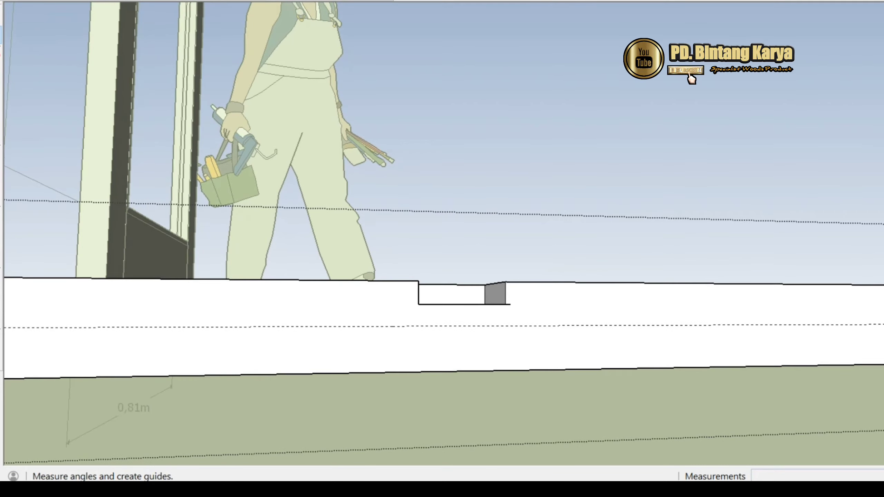
click(1, 219)
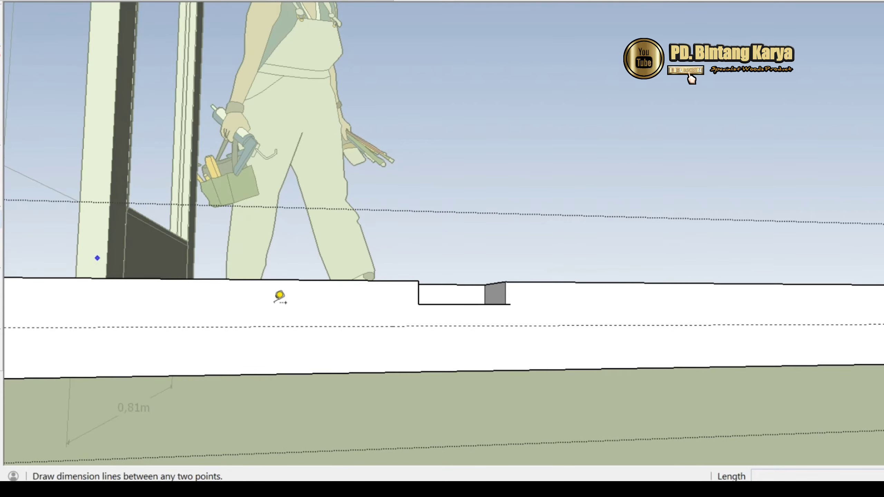
click(443, 304)
click(453, 324)
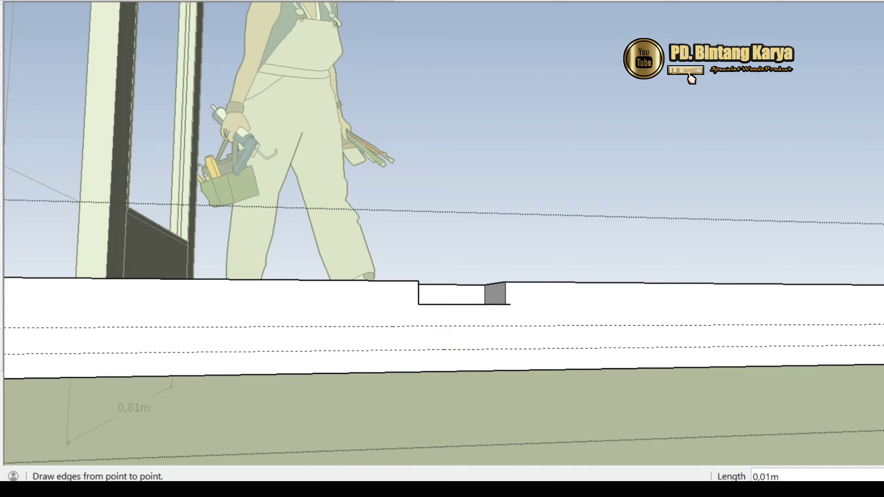
Draw a small rectangle below the notch, aligned with its sides and spanning from the lower guide to the bottom edge
click(0, 57)
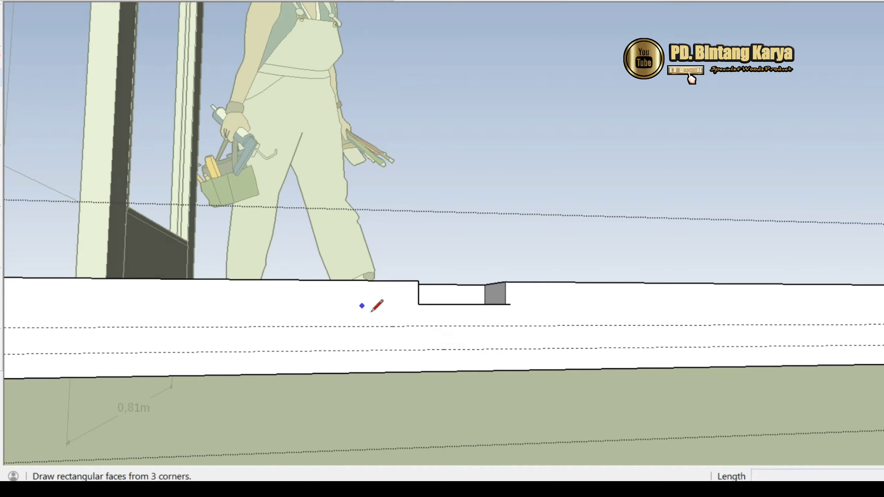
click(421, 302)
click(418, 371)
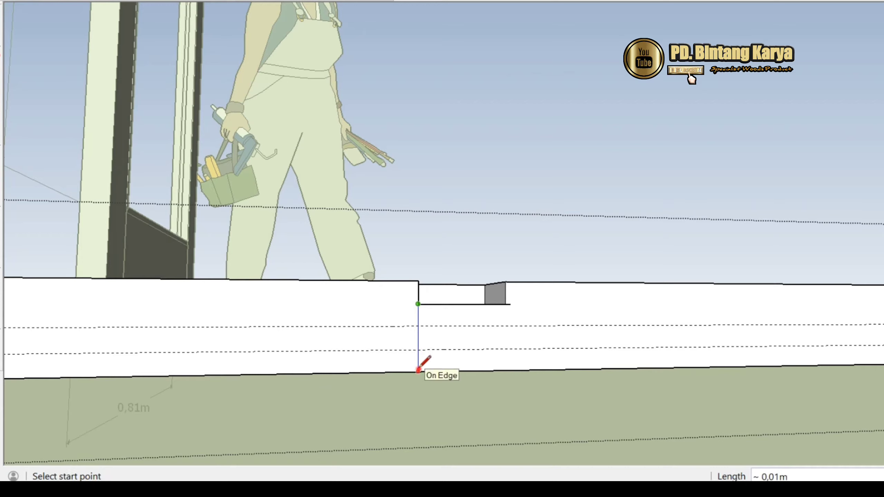
click(418, 349)
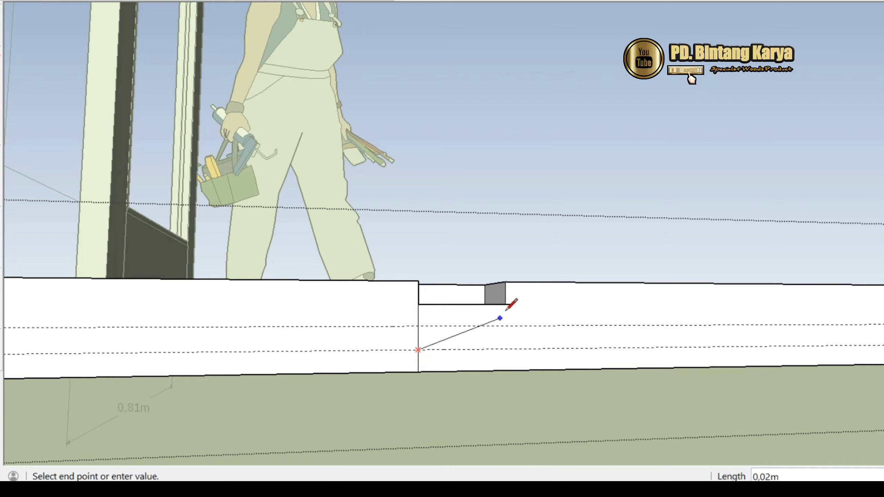
click(505, 348)
click(504, 369)
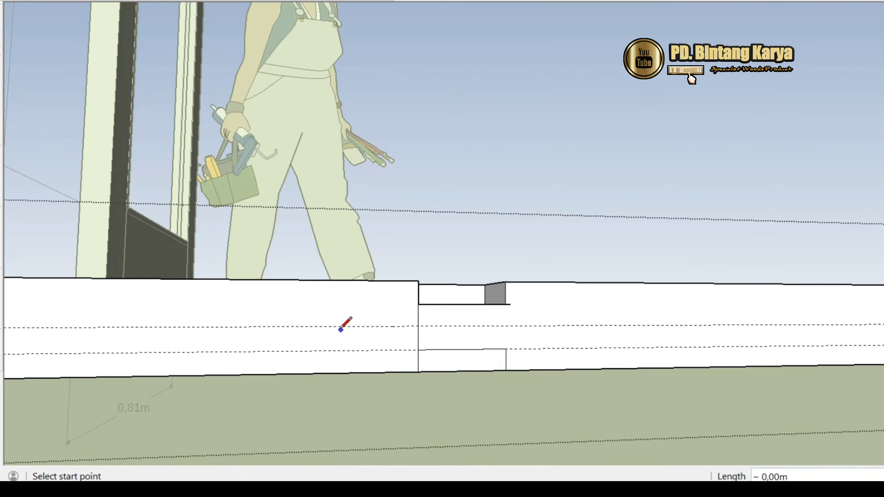
Push the lower rectangle about 0.02 m into the board to cut a second notch matching the upper one
middle_drag(451, 324, 309, 351)
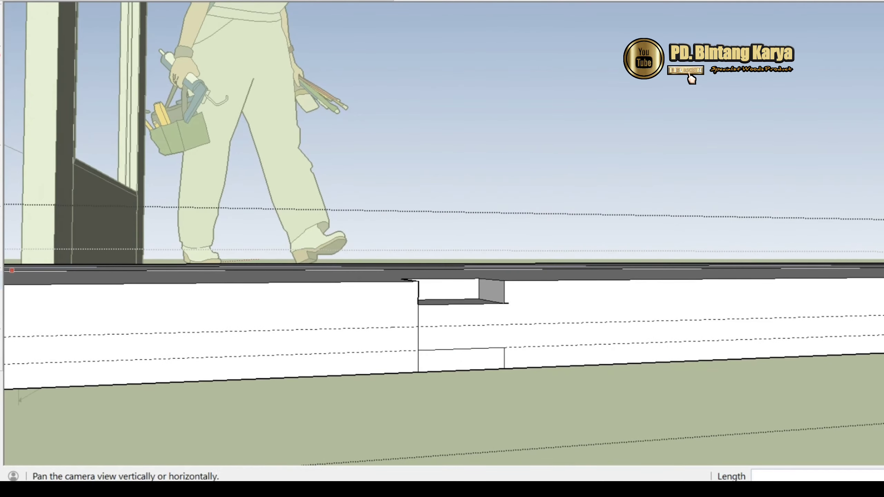
key(p)
click(452, 359)
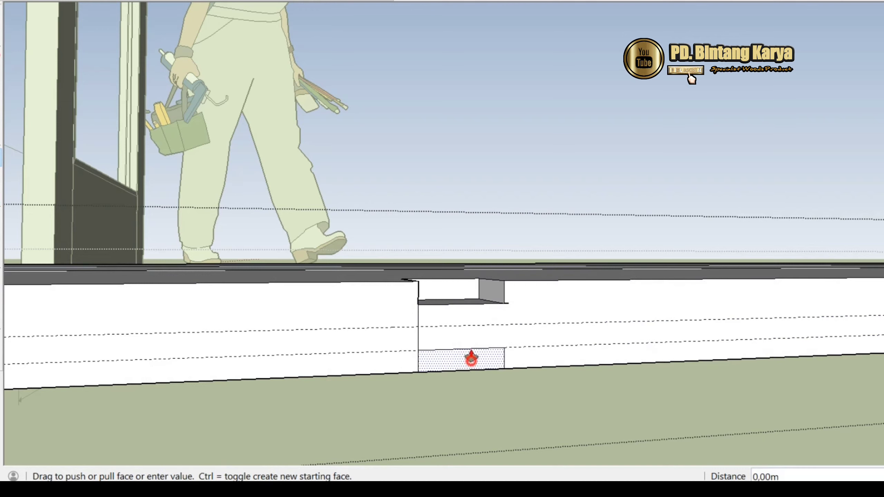
click(473, 287)
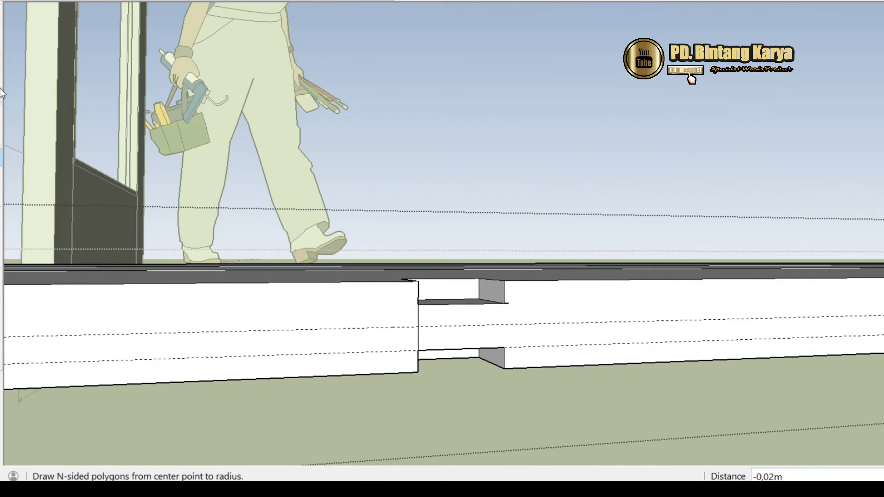
Erase the two guides on the outer side face and the leftover line between the upper and lower notches
click(1, 34)
drag(371, 318, 377, 357)
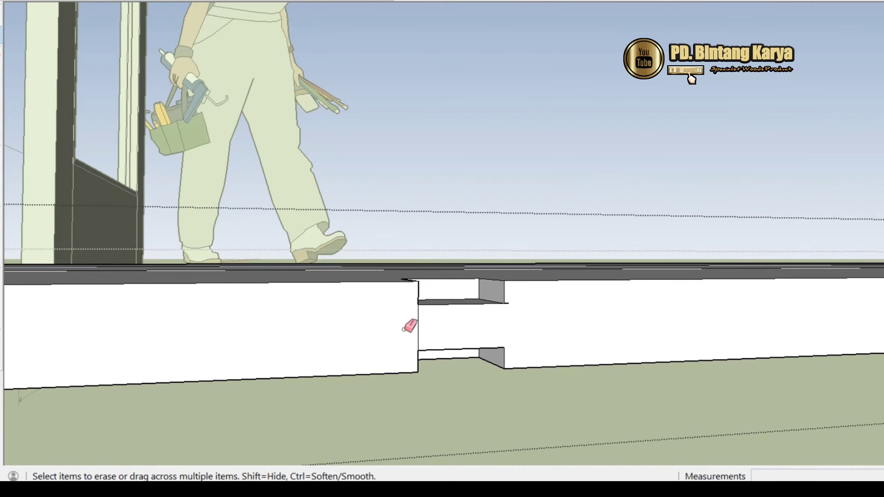
drag(413, 321, 444, 327)
Sweep the upper notch's end face around the panel's top perimeter with Follow Me to cut a continuous rebate
middle_drag(586, 320, 724, 391)
scroll(570, 310, down, 4)
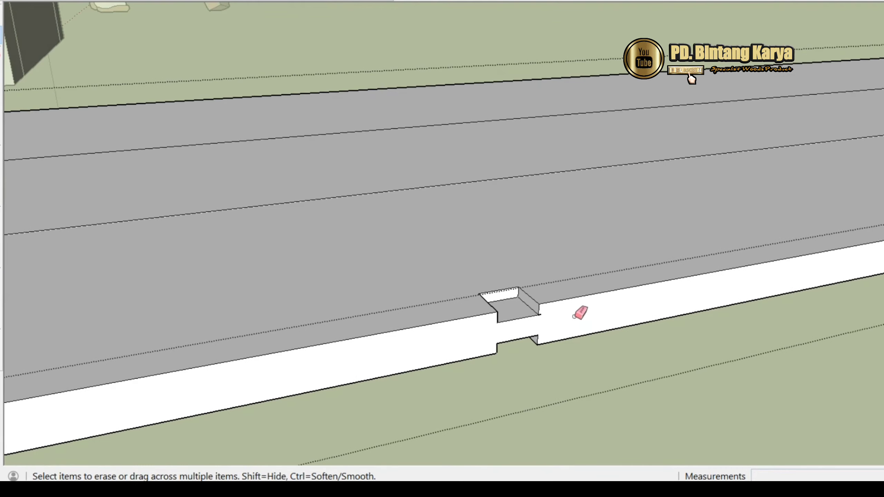
scroll(574, 316, down, 2)
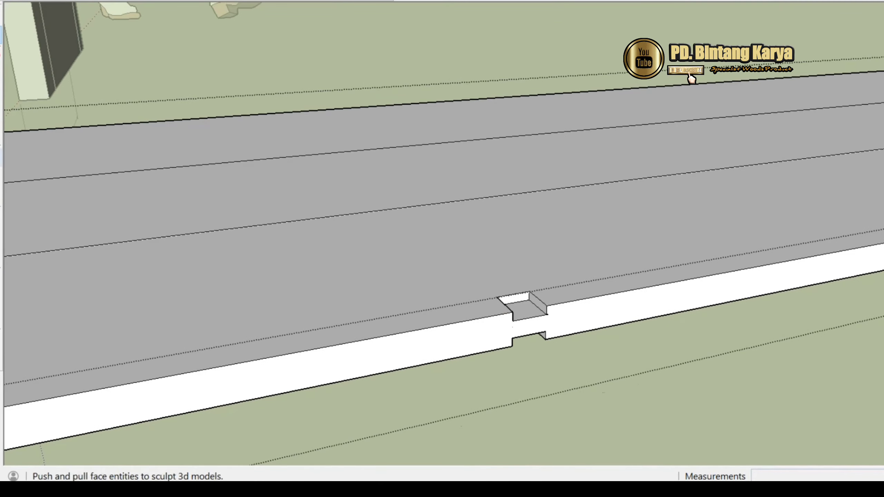
click(0, 177)
scroll(389, 343, down, 3)
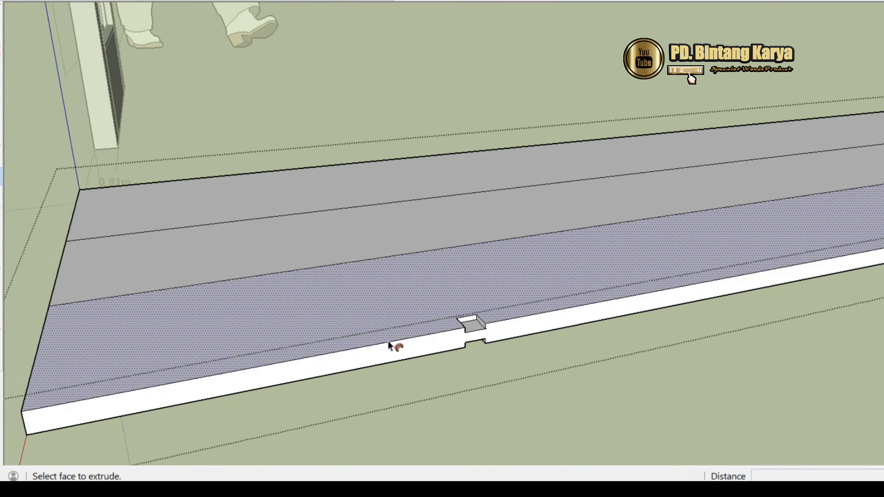
scroll(387, 339, down, 1)
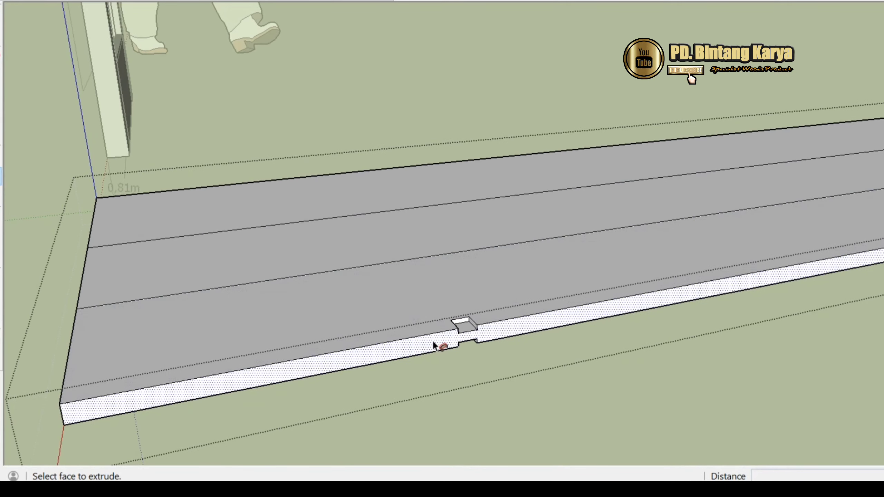
click(475, 329)
scroll(475, 329, down, 3)
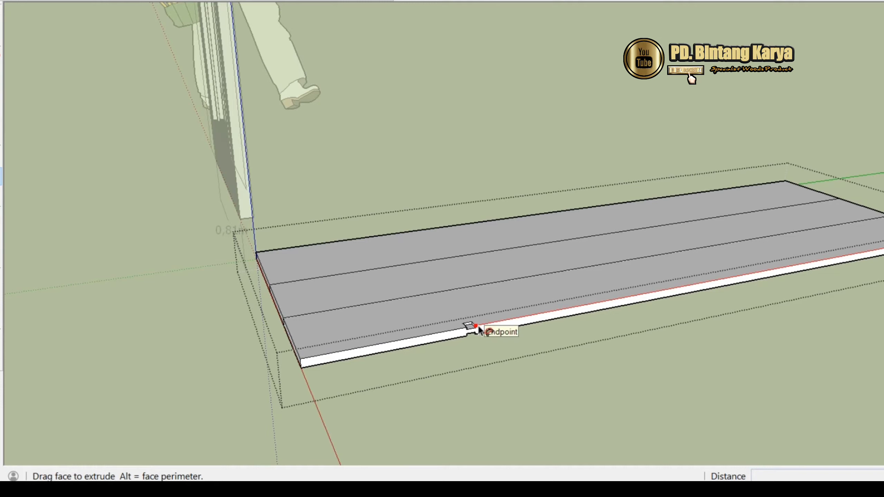
scroll(476, 329, down, 2)
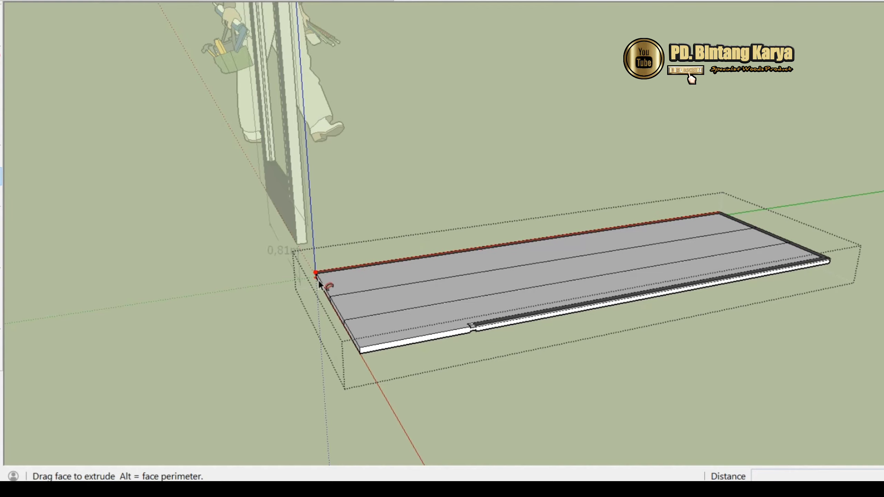
scroll(319, 284, up, 2)
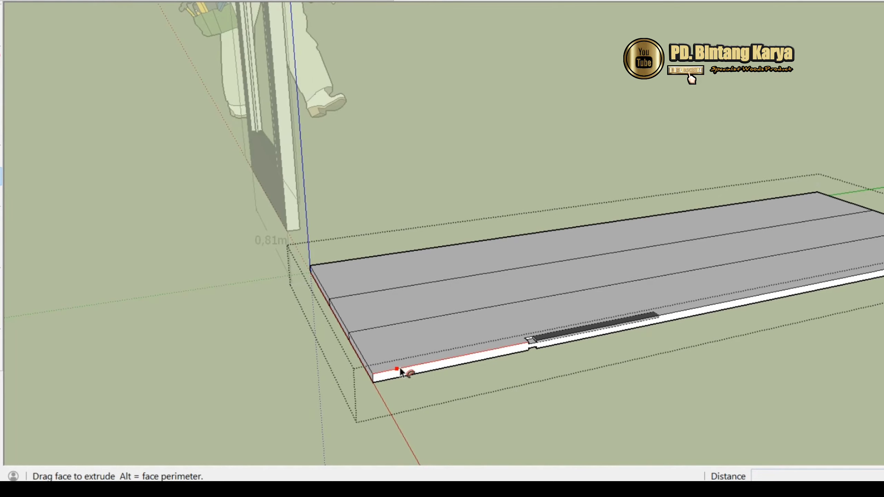
scroll(504, 355, up, 5)
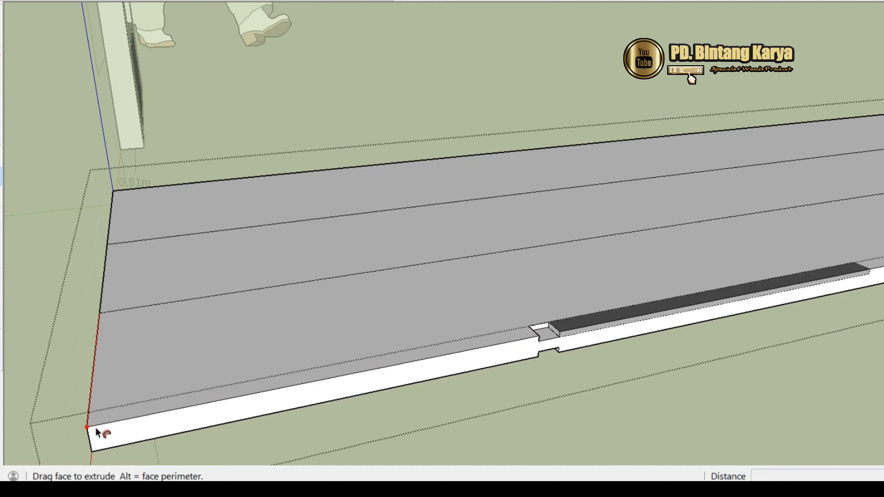
click(598, 353)
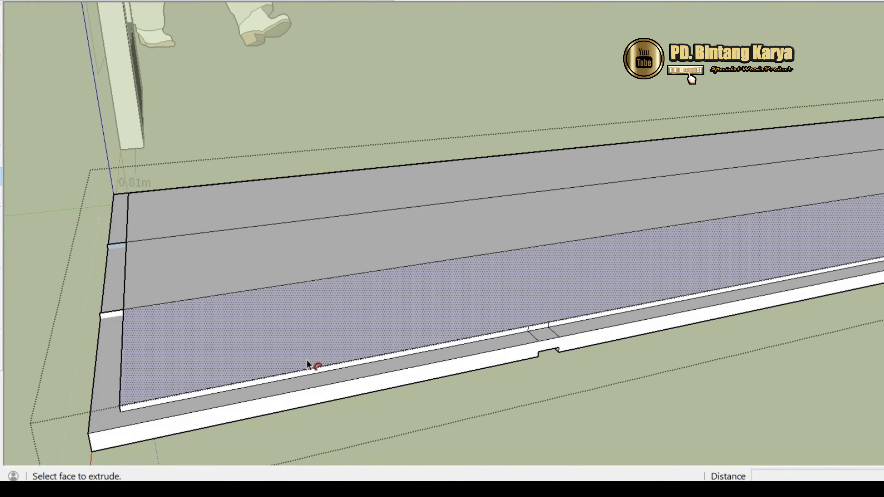
Erase the leftover board-joint faces and edge stubs standing above the rebate at the panel's near end
middle_drag(173, 329, 245, 320)
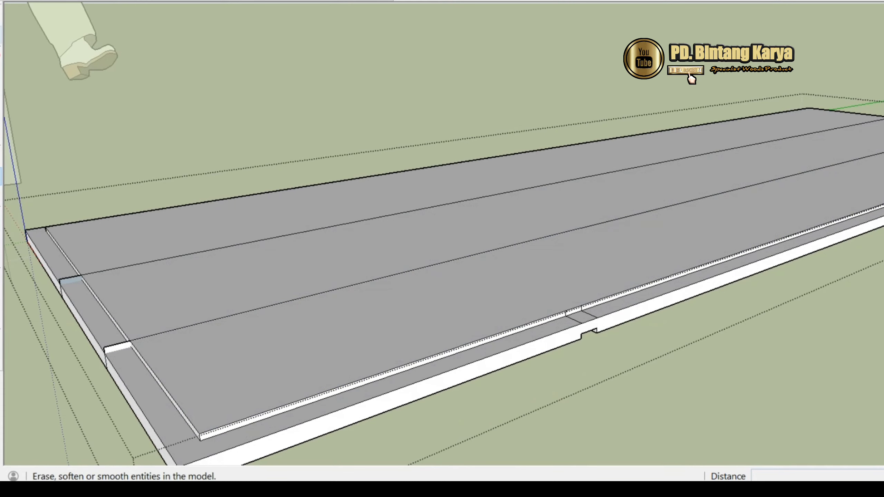
click(1, 35)
scroll(140, 355, up, 5)
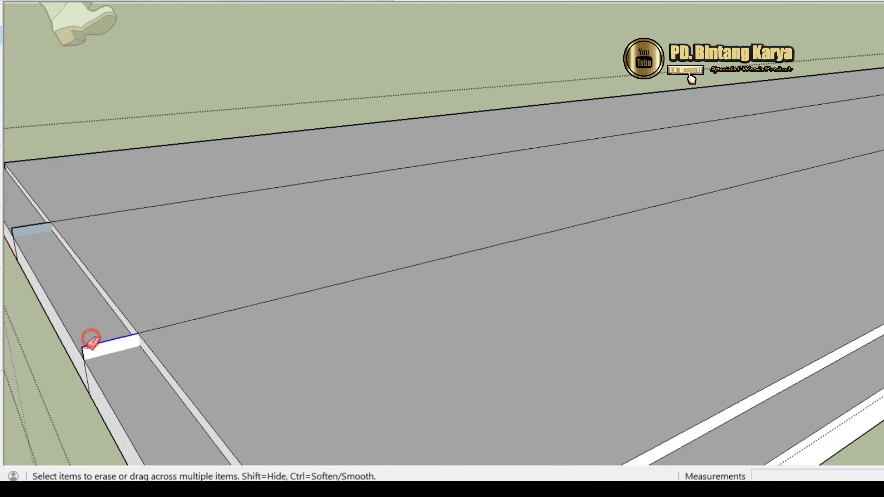
click(85, 348)
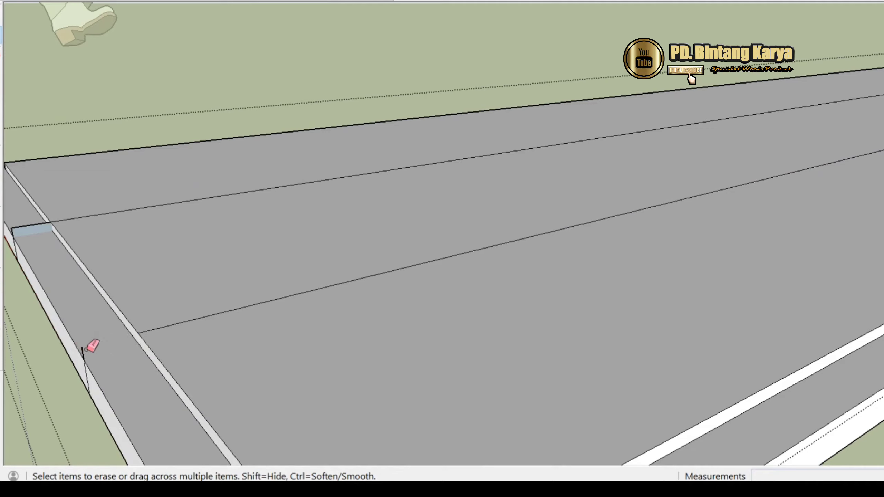
click(24, 228)
scroll(185, 292, down, 4)
scroll(59, 243, up, 6)
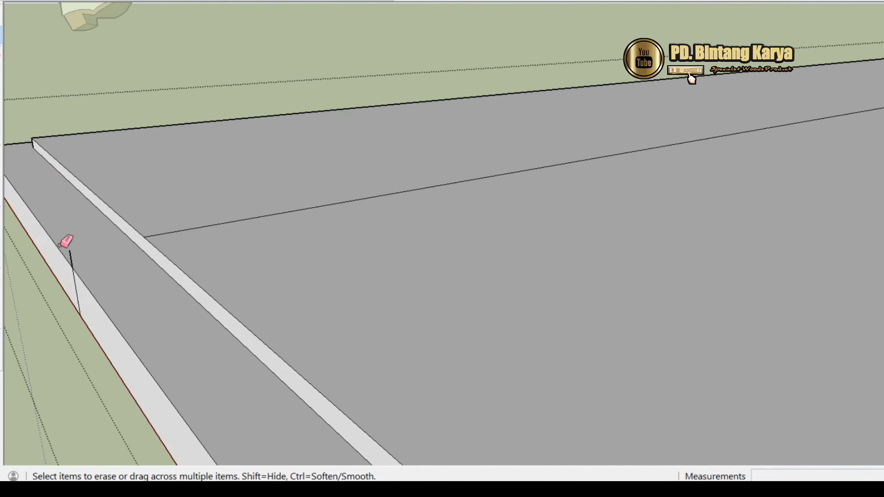
click(70, 256)
scroll(79, 214, down, 5)
scroll(175, 336, up, 2)
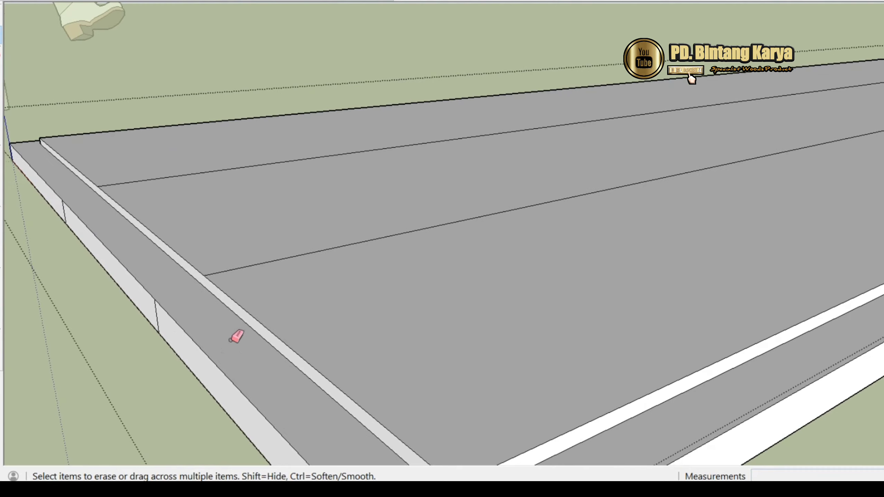
Leave the group's editing mode and flip the whole panel group along its green axis
scroll(149, 231, down, 5)
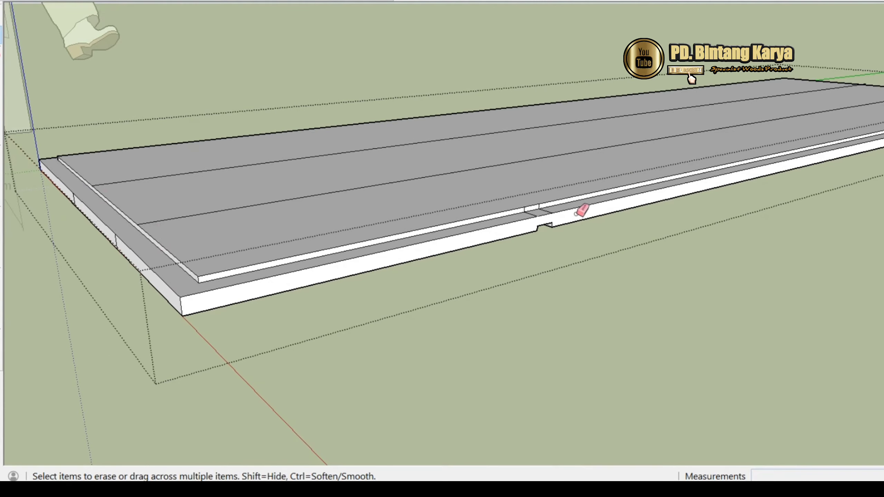
scroll(517, 232, down, 3)
mouse_move(465, 148)
middle_down()
mouse_move(521, 284)
mouse_move(580, 252)
mouse_move(435, 237)
middle_up()
scroll(376, 303, down, 2)
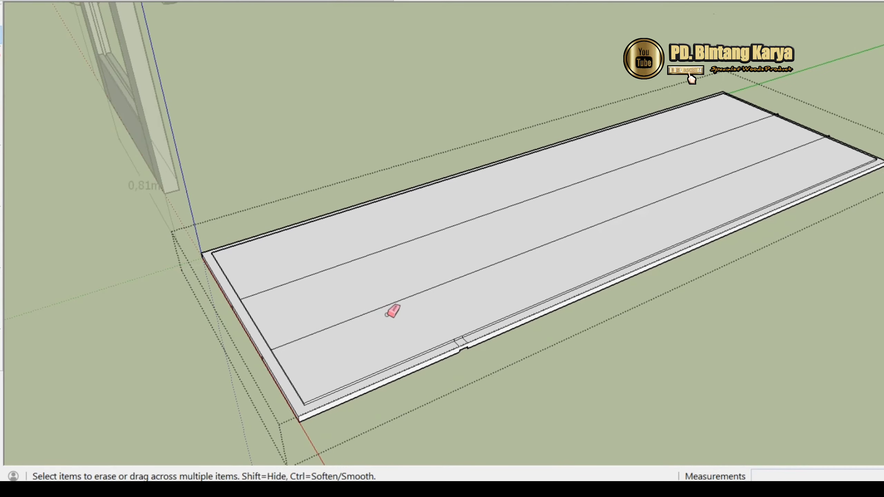
key(space)
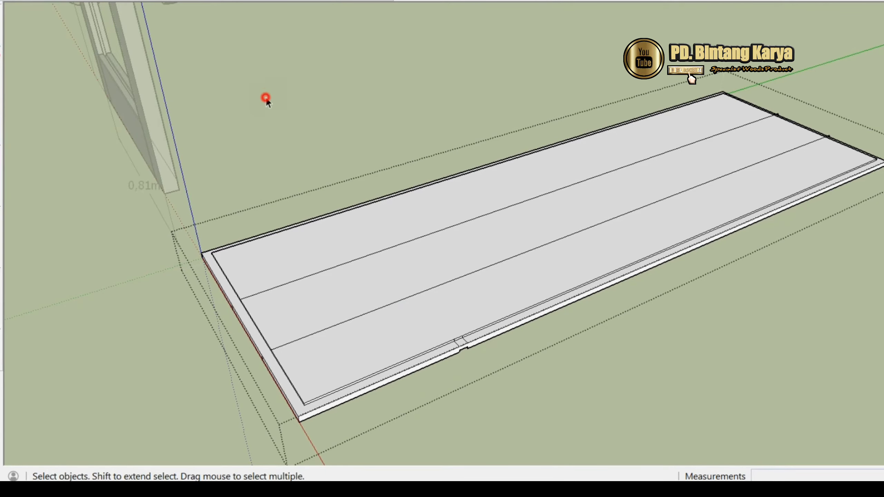
click(266, 94)
click(437, 301)
right_click(437, 301)
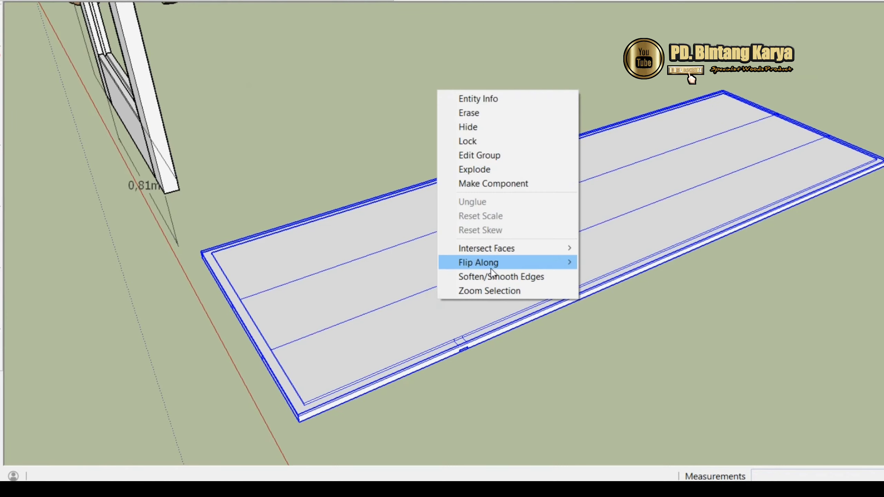
mouse_move(559, 263)
click(619, 276)
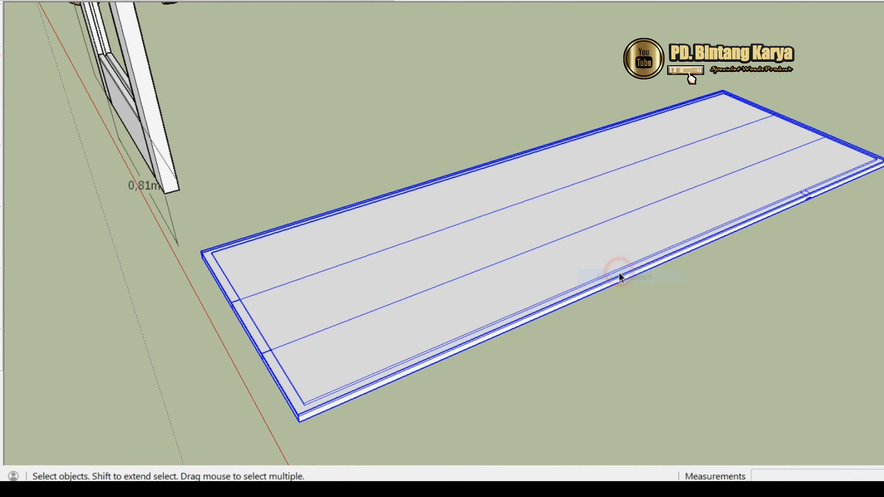
scroll(842, 192, up, 5)
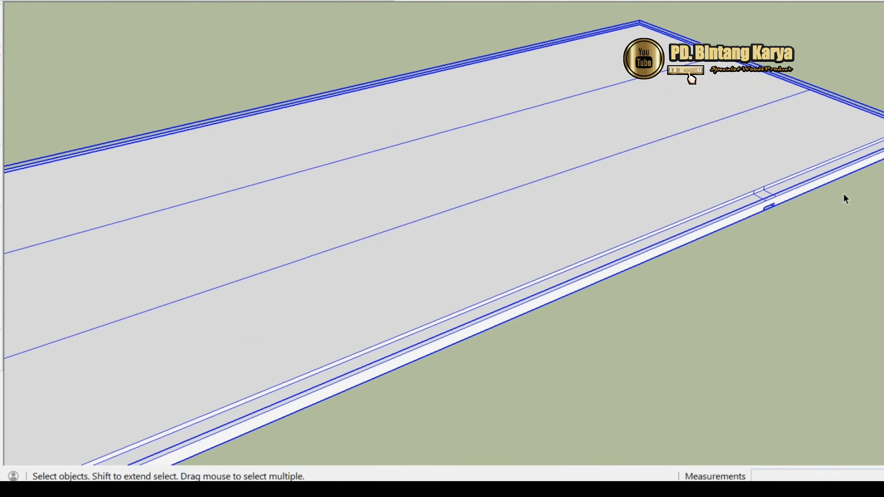
scroll(489, 65, down, 10)
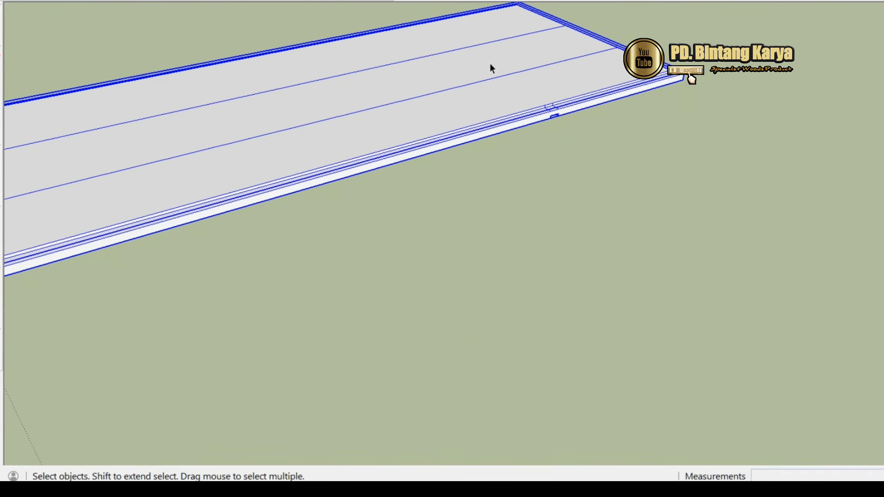
scroll(401, 163, up, 3)
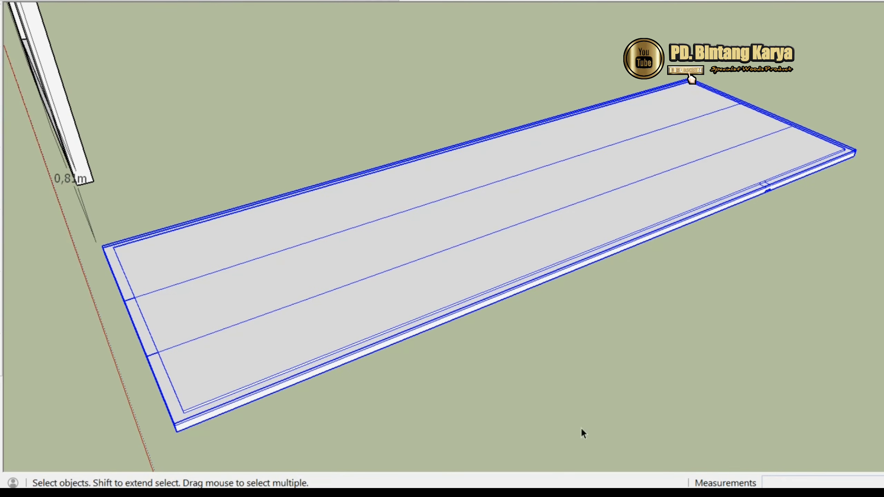
Flip the panel group along its blue axis so the side with the uncut notch faces up
right_click(325, 301)
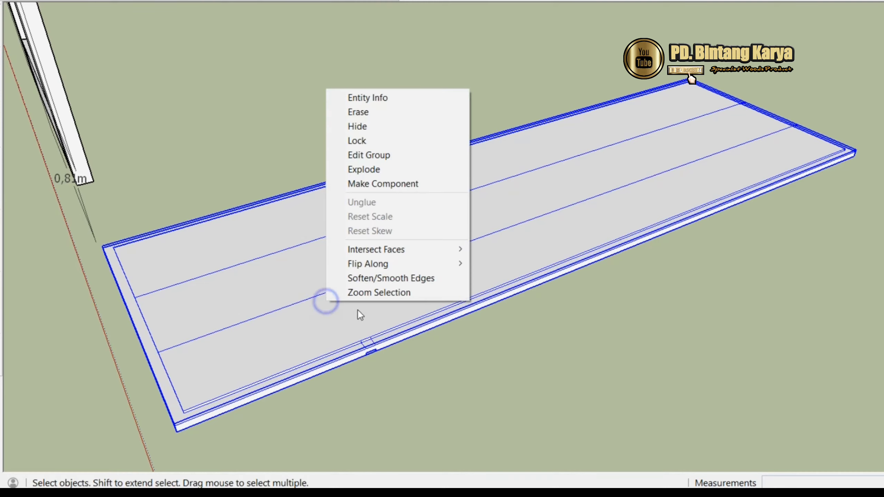
mouse_move(414, 268)
click(507, 293)
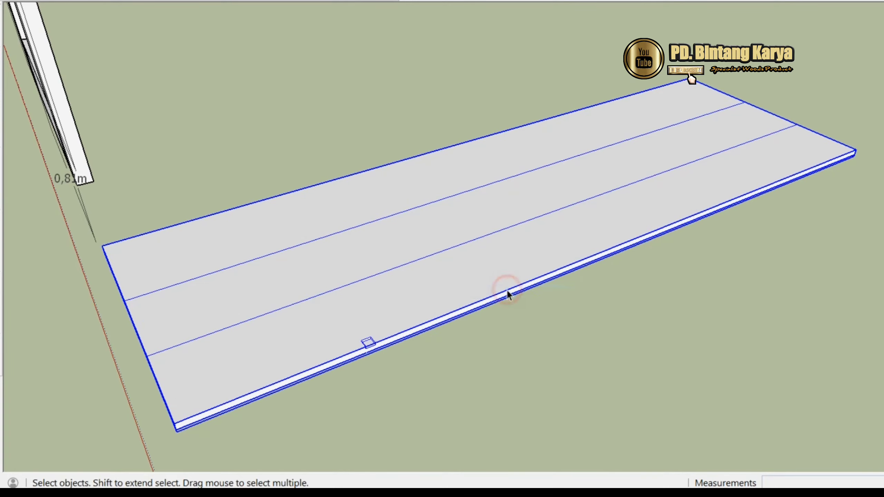
Open the panel group for editing and sweep the remaining notch's end face around the top perimeter with Follow Me to cut the second rebate
scroll(361, 372, up, 10)
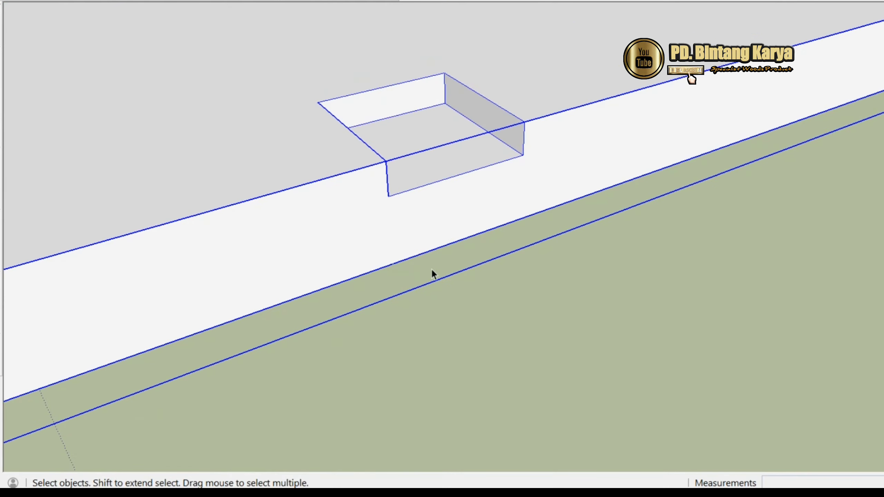
mouse_move(449, 211)
middle_down()
mouse_move(483, 236)
mouse_move(471, 155)
mouse_move(525, 386)
mouse_move(585, 283)
middle_up()
scroll(584, 279, down, 3)
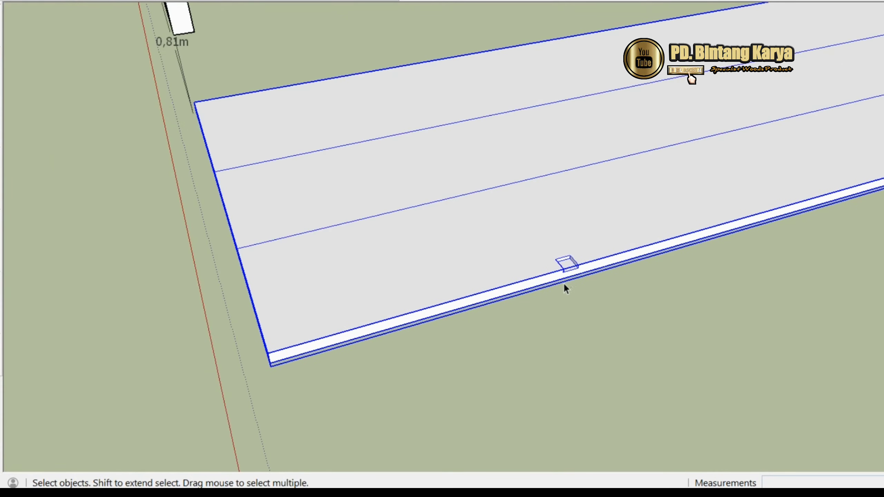
scroll(583, 279, up, 3)
double_click(564, 259)
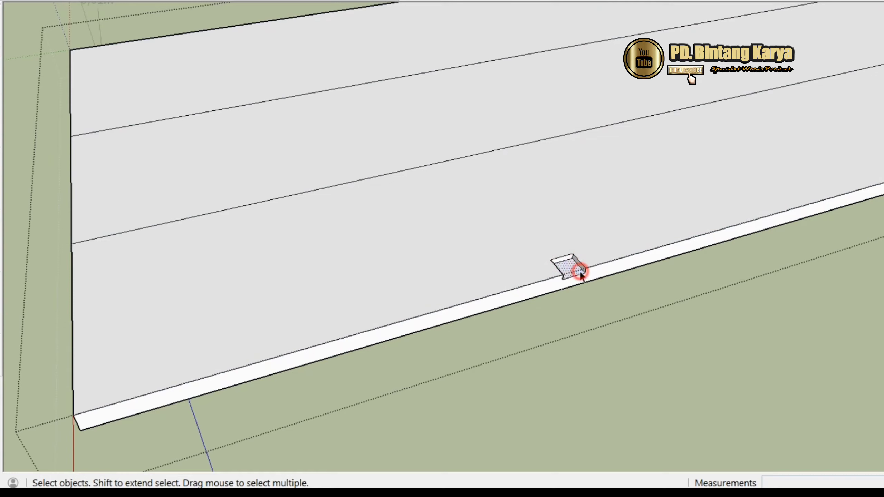
click(1, 174)
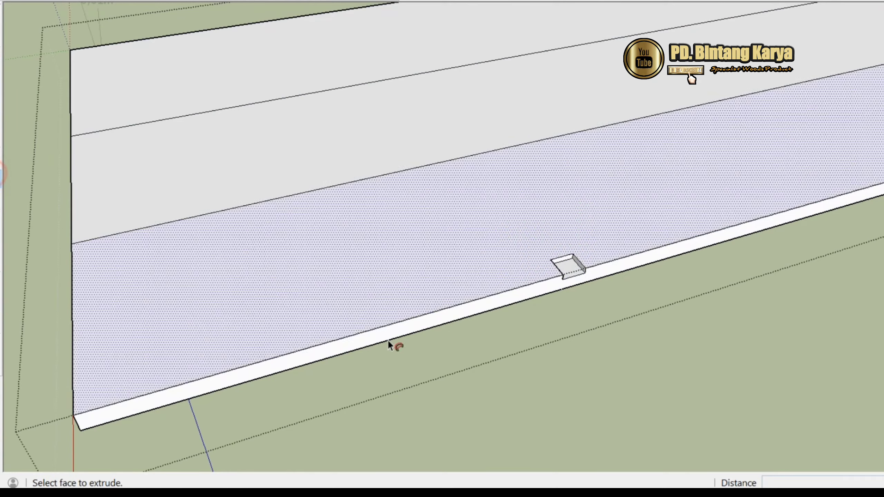
scroll(389, 344, down, 2)
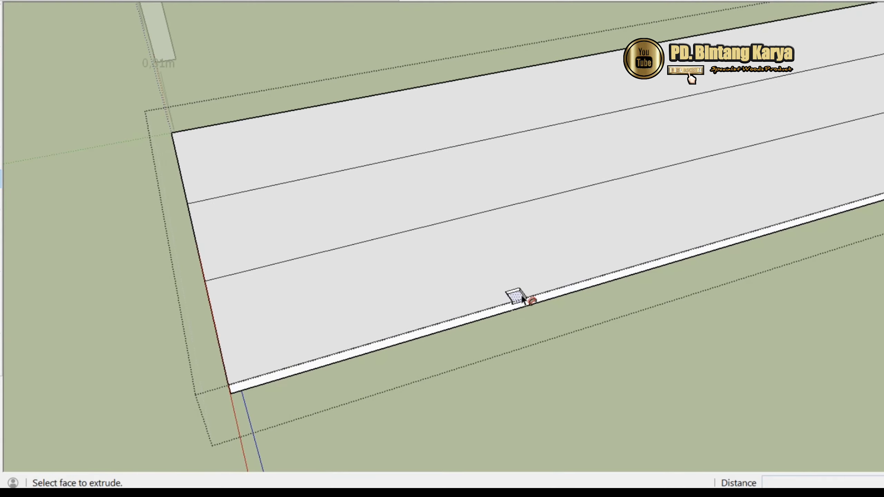
scroll(524, 298, down, 3)
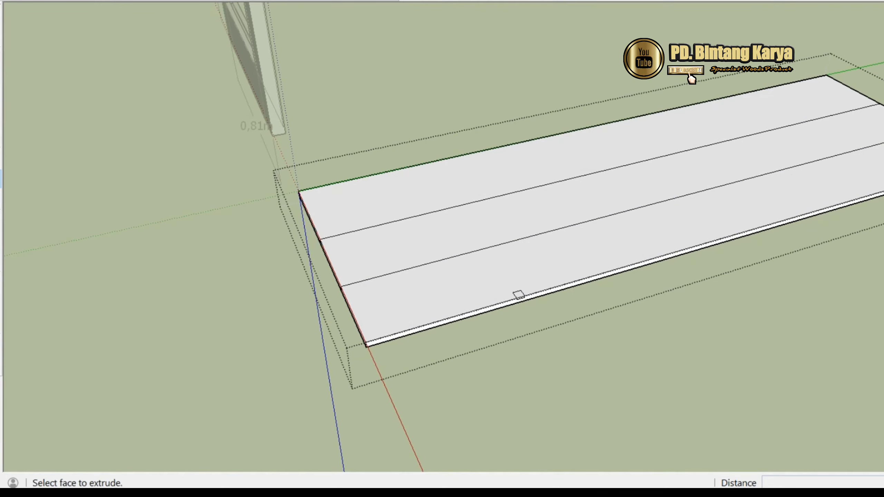
scroll(536, 275, up, 10)
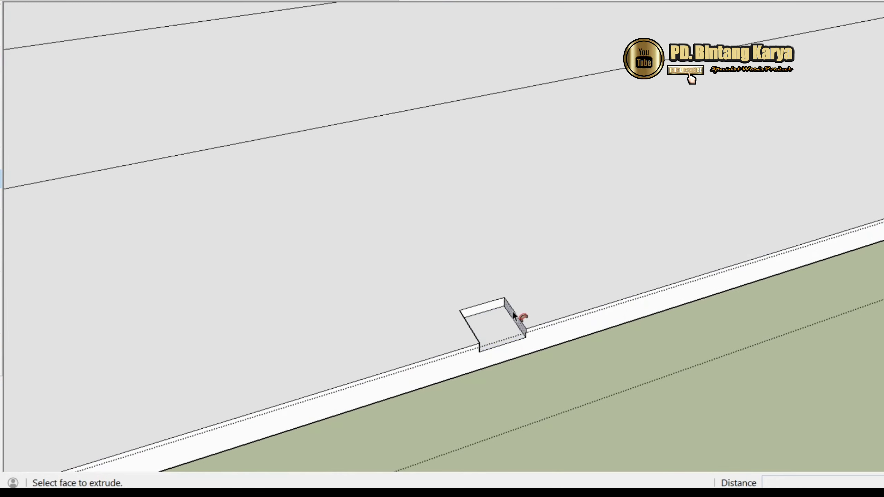
scroll(514, 319, down, 10)
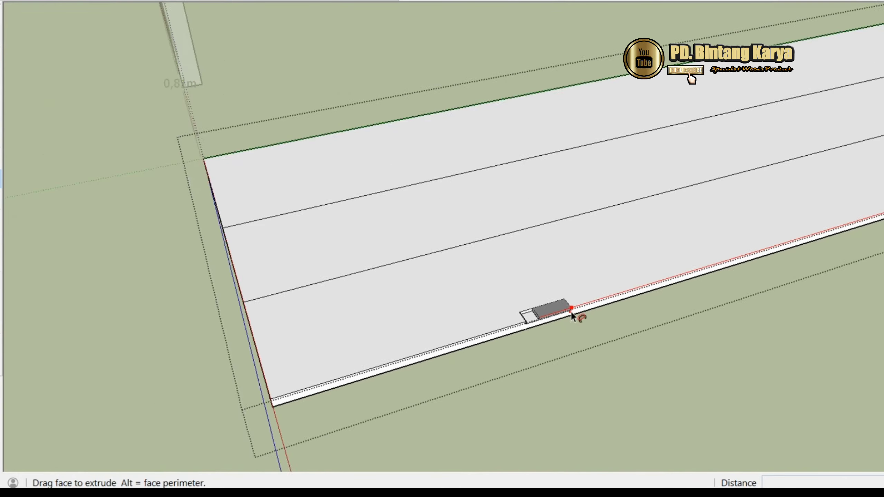
scroll(842, 240, up, 3)
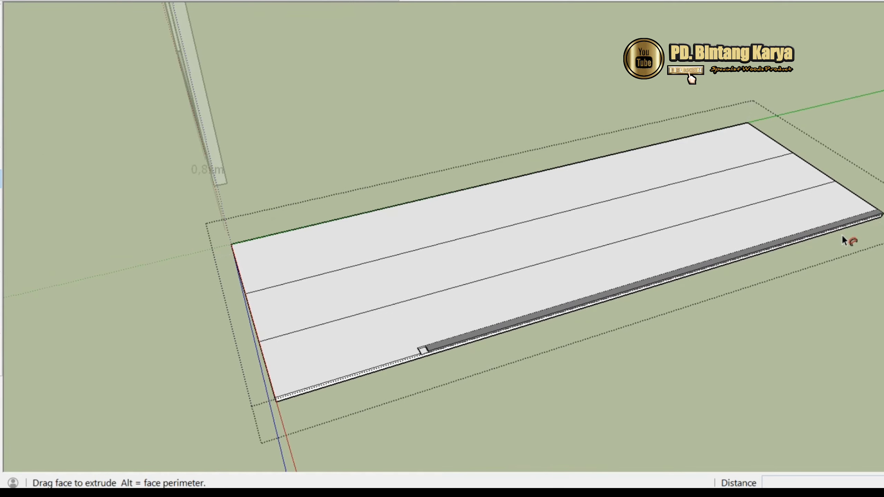
scroll(842, 237, up, 2)
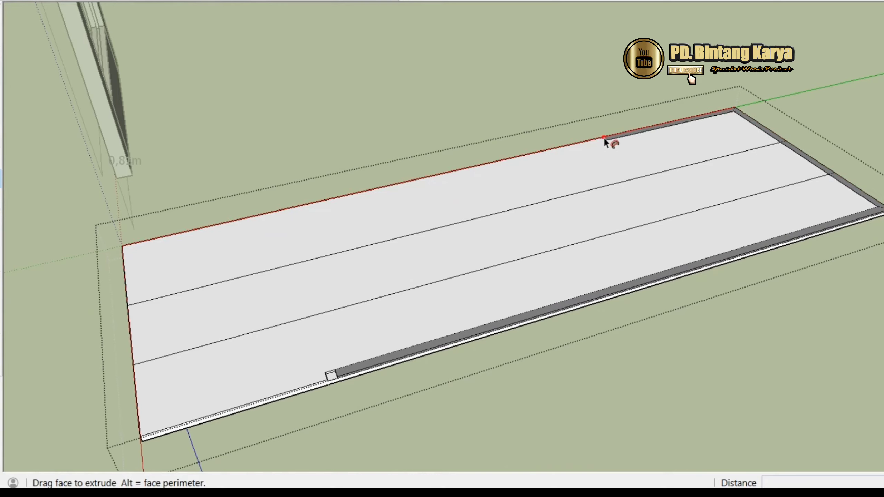
scroll(603, 137, down, 1)
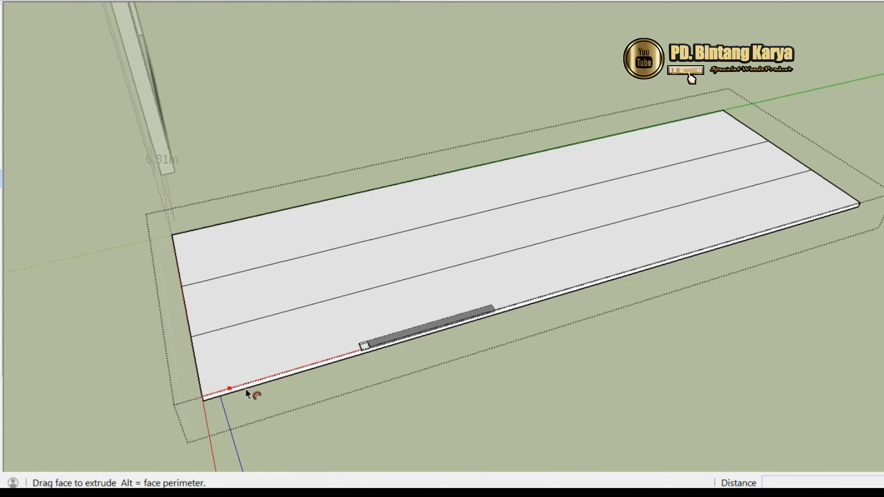
click(294, 378)
Erase the leftover notch lines across the rebates along the panel's long side and leave the group's editing mode
scroll(294, 379, up, 5)
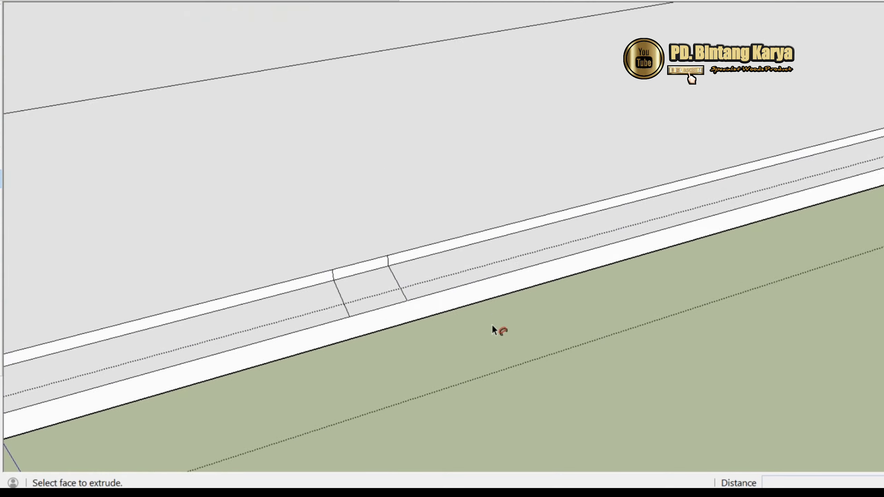
scroll(492, 325, up, 5)
scroll(474, 337, down, 4)
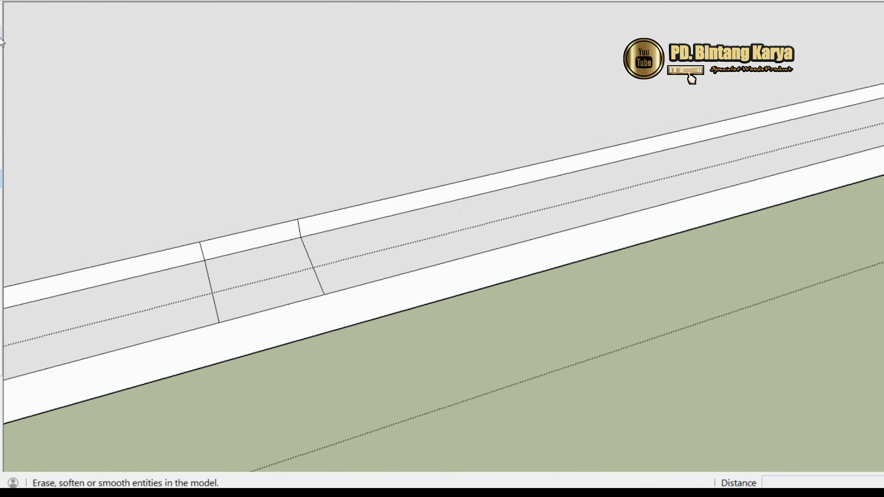
click(1, 179)
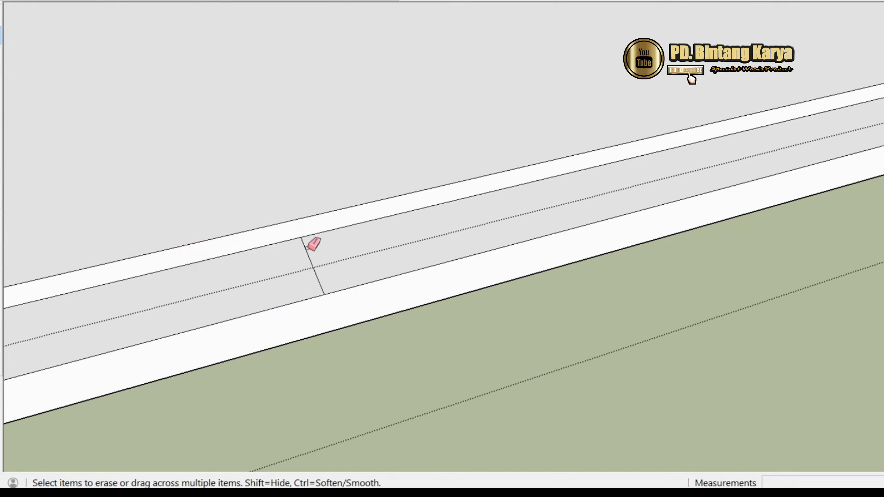
scroll(457, 276, down, 4)
scroll(466, 294, down, 4)
mouse_move(466, 294)
middle_down()
mouse_move(459, 93)
mouse_move(513, 151)
middle_up()
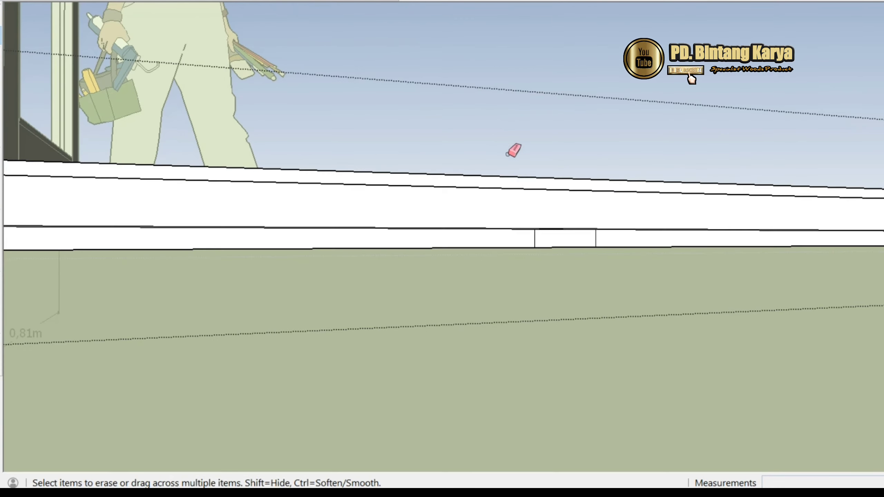
mouse_move(557, 224)
middle_down()
mouse_move(578, 221)
mouse_move(564, 130)
mouse_move(571, 253)
middle_up()
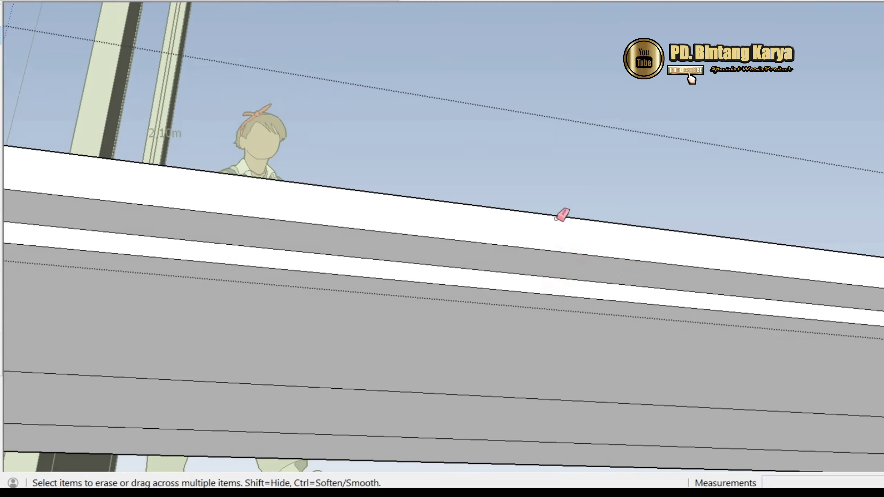
mouse_move(561, 215)
middle_down()
mouse_move(542, 213)
mouse_move(592, 432)
mouse_move(585, 359)
mouse_move(339, 273)
middle_up()
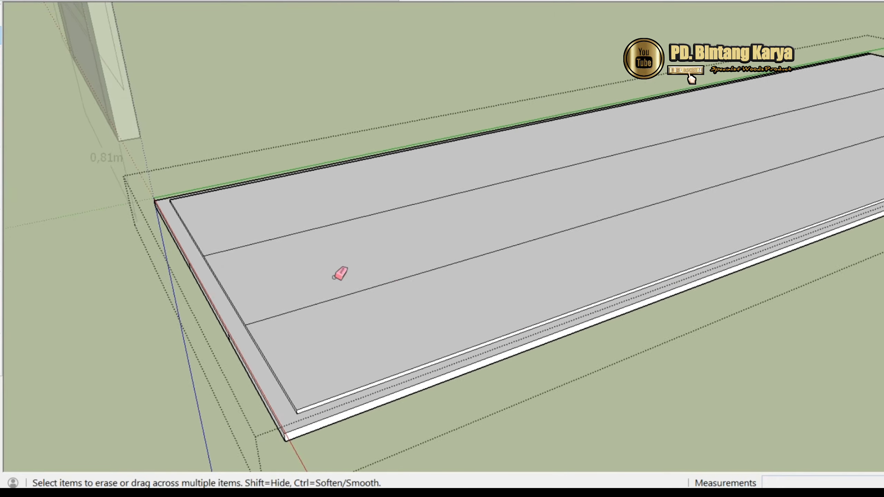
scroll(344, 277, down, 2)
key(space)
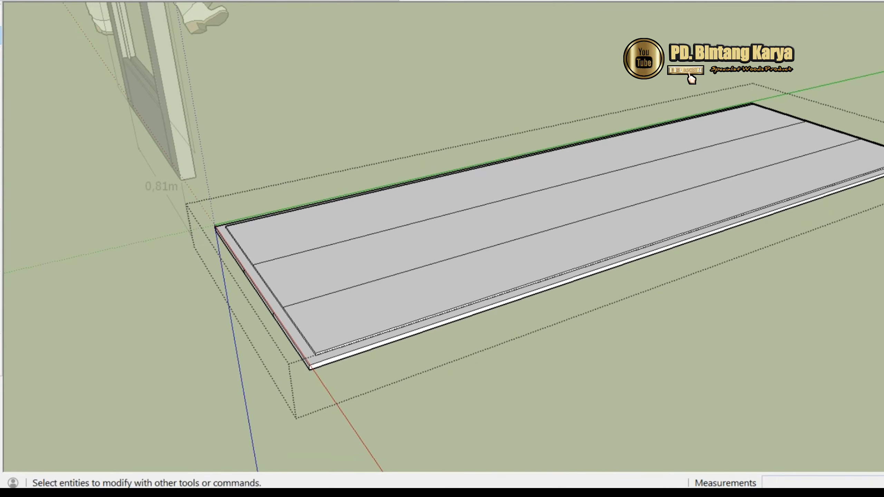
click(267, 77)
Examine the rebate around the panel's near corner and edges from several angles
scroll(334, 320, up, 6)
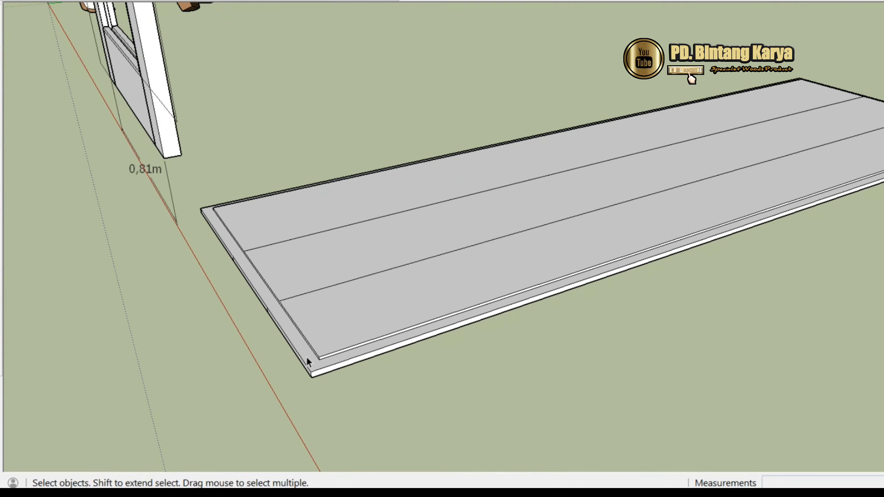
middle_drag(319, 375, 387, 271)
scroll(348, 313, down, 2)
scroll(308, 368, up, 2)
mouse_move(308, 368)
middle_down()
mouse_move(353, 272)
mouse_move(308, 237)
mouse_move(200, 255)
mouse_move(181, 371)
mouse_move(232, 436)
mouse_move(278, 466)
middle_up()
scroll(327, 357, down, 1)
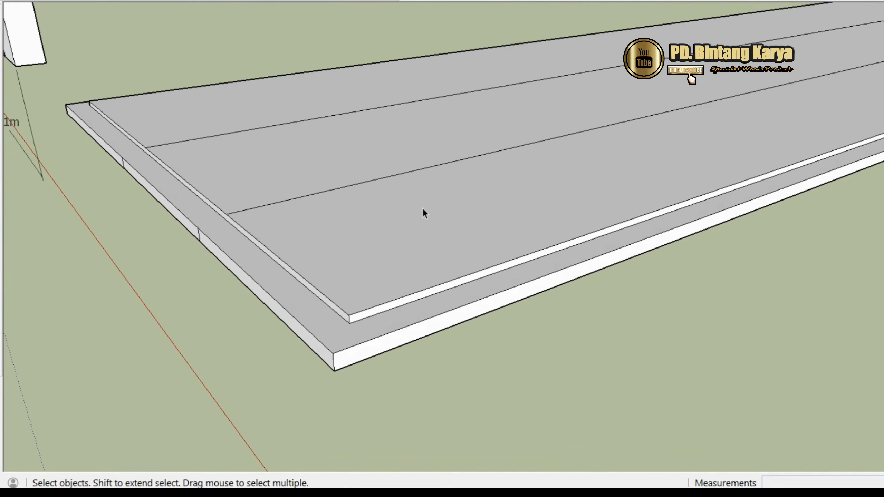
mouse_move(424, 212)
middle_down()
mouse_move(335, 290)
mouse_move(333, 303)
middle_up()
scroll(334, 303, down, 4)
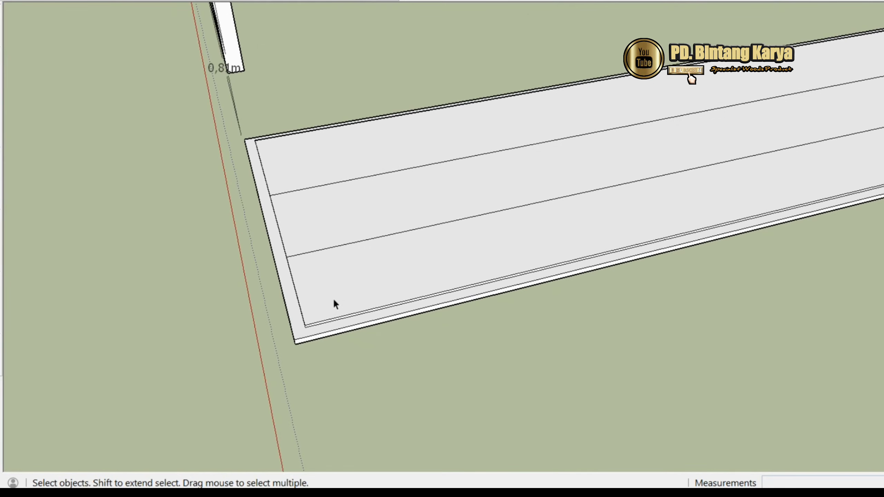
mouse_move(371, 277)
middle_down()
mouse_move(402, 234)
mouse_move(373, 192)
middle_up()
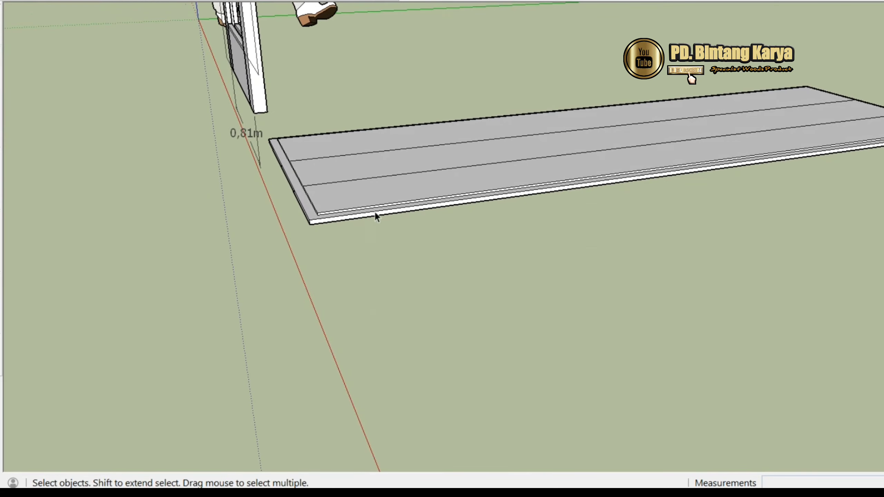
Rotate the panel group upright about its near bottom corner, aligned with the green axis
triple_click(378, 194)
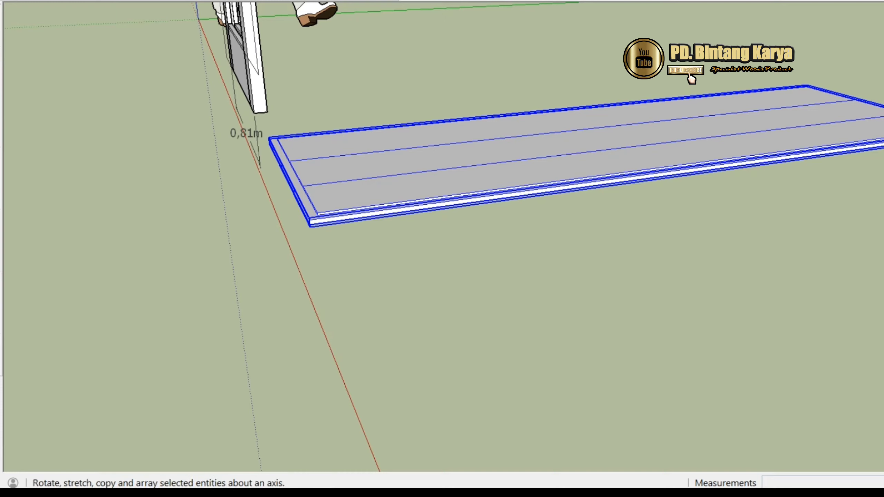
click(1, 178)
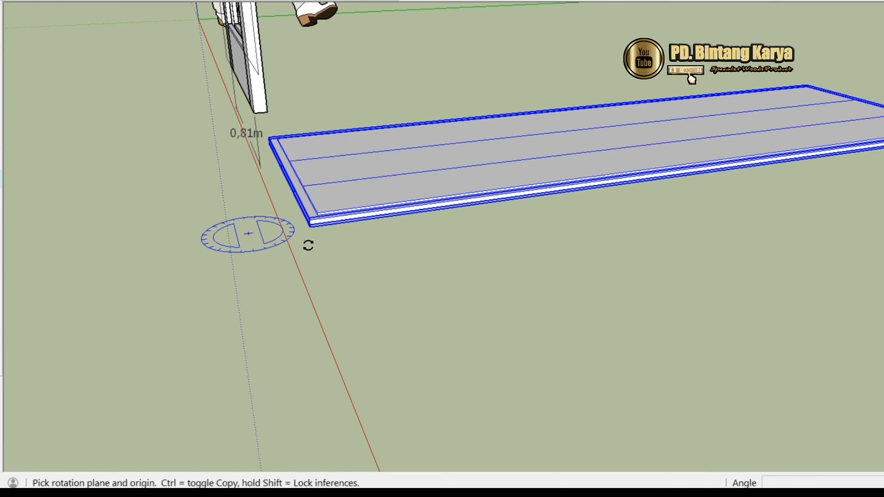
click(310, 224)
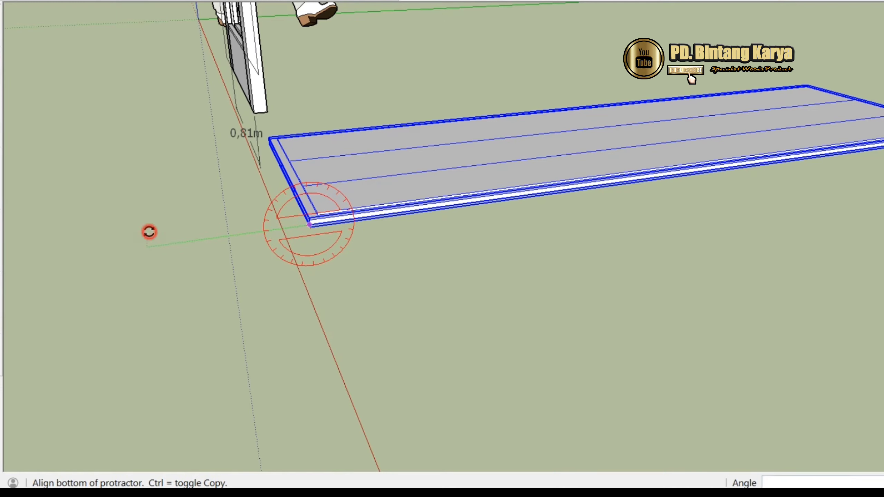
click(150, 232)
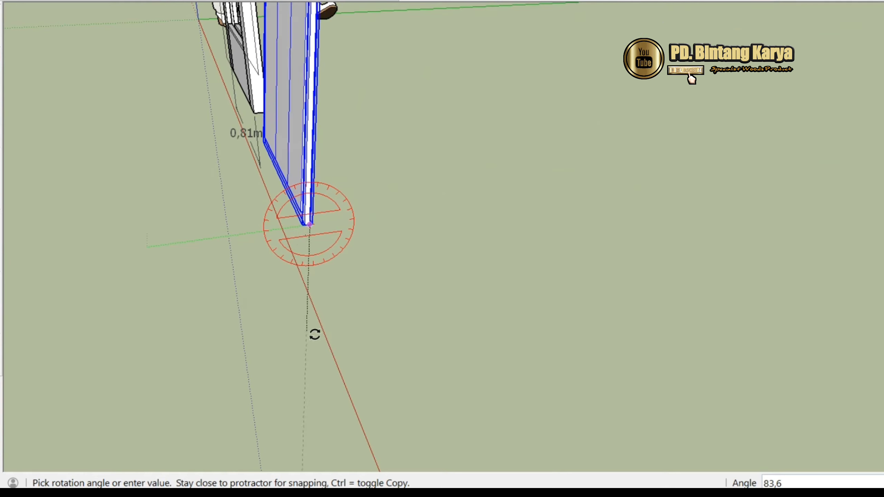
click(325, 335)
Move the upright panel group by its lower left corner to the lower left inner corner of the door frame's opening
middle_drag(310, 331, 566, 306)
scroll(513, 330, down, 3)
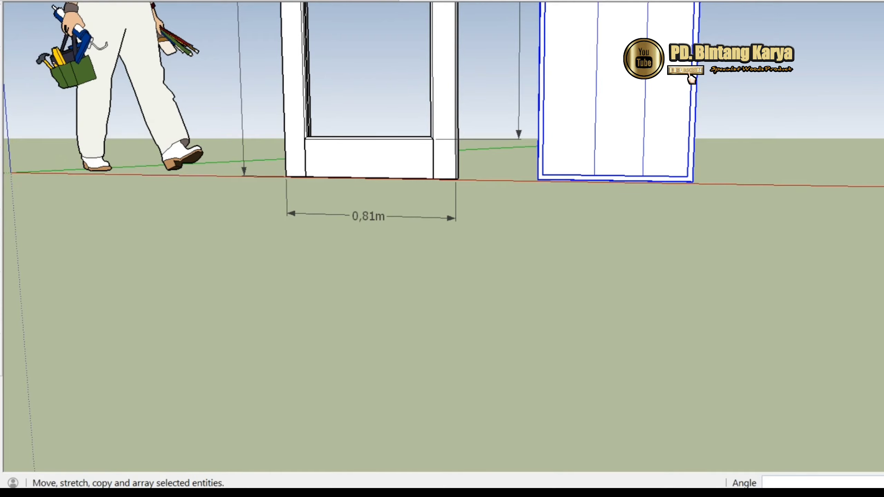
click(0, 160)
scroll(534, 171, up, 1)
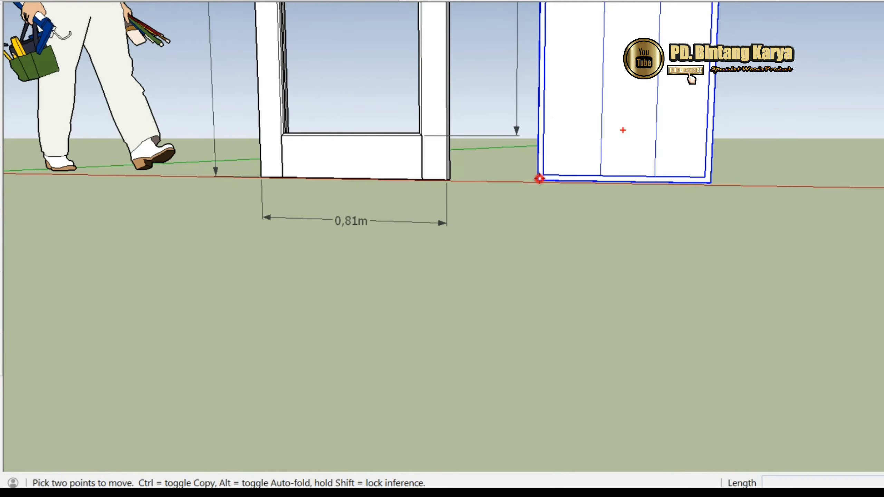
click(539, 179)
scroll(277, 156, up, 8)
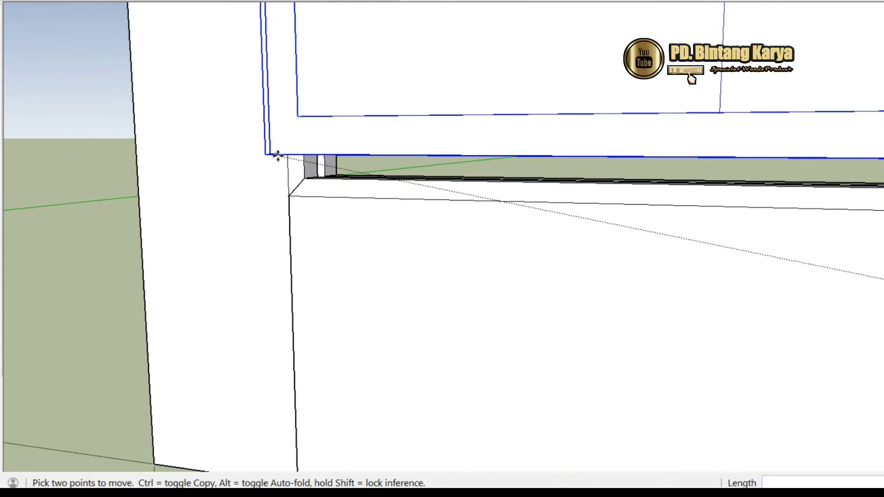
scroll(278, 156, up, 4)
click(323, 194)
scroll(379, 251, down, 3)
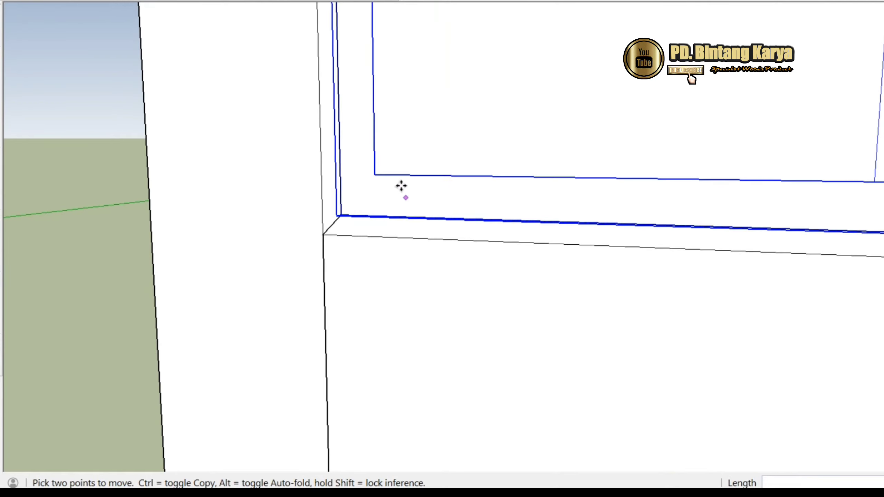
Move the panel group deeper into the frame's opening, using the lower left corner as reference, toward the groove
scroll(401, 185, up, 3)
middle_drag(372, 201, 261, 258)
click(261, 257)
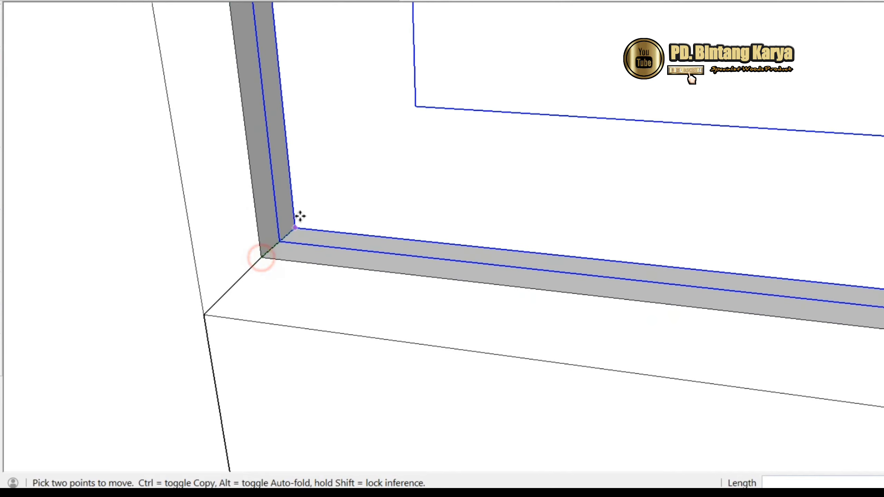
scroll(312, 205, up, 7)
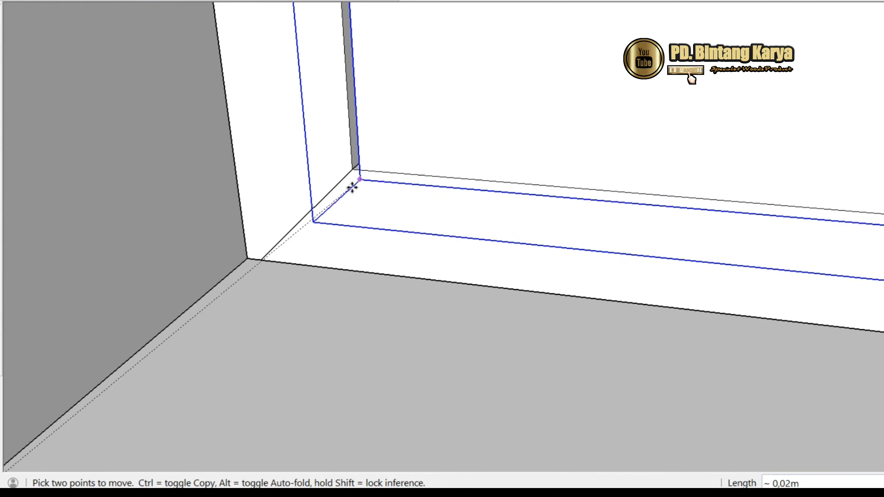
click(249, 259)
scroll(284, 296, down, 6)
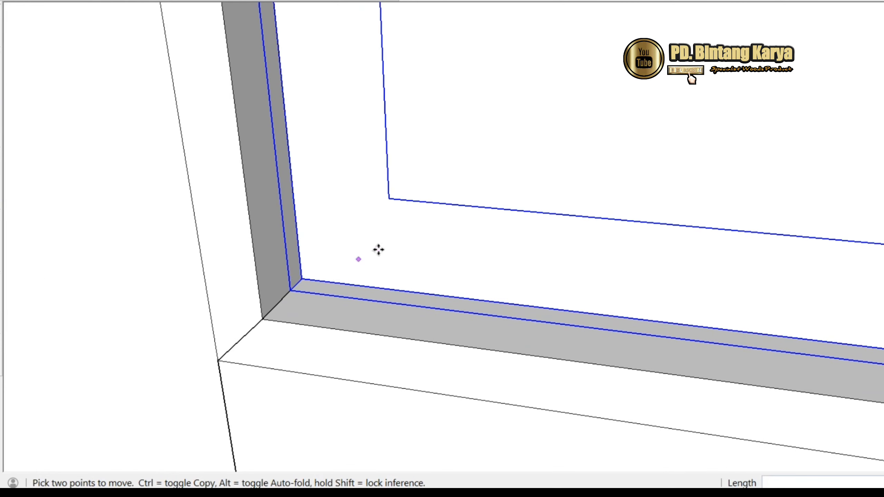
Examine how the panel group sits in the frame at the lower left, lower right and upper right corners of the opening
scroll(410, 242, down, 2)
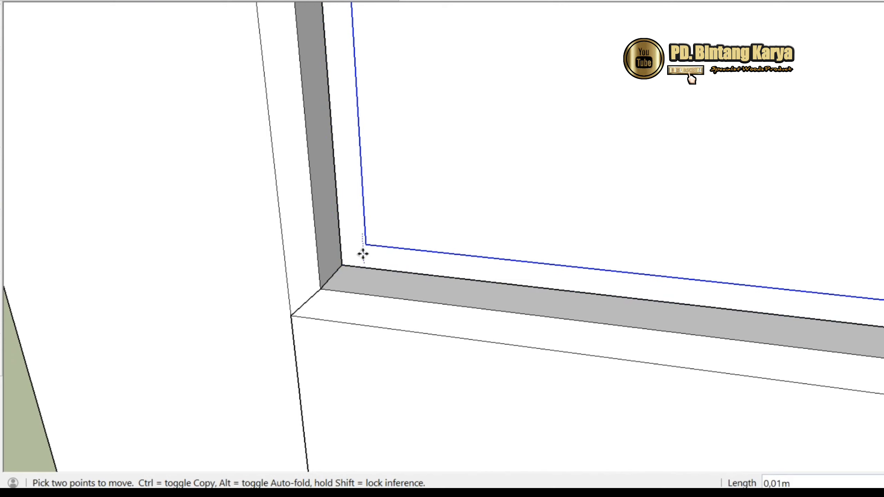
scroll(361, 294, down, 3)
mouse_move(359, 289)
middle_down()
mouse_move(453, 188)
mouse_move(405, 192)
mouse_move(303, 308)
middle_up()
scroll(303, 308, down, 5)
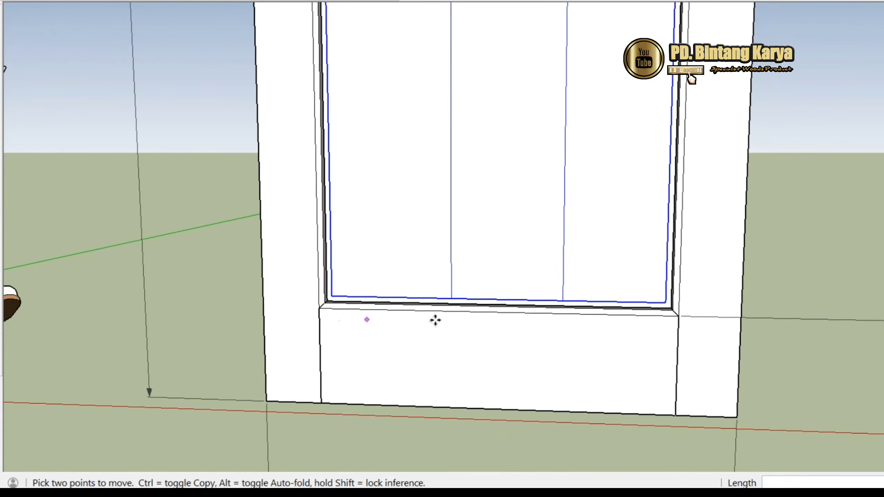
scroll(671, 315, up, 6)
mouse_move(688, 311)
middle_down()
mouse_move(674, 268)
mouse_move(618, 298)
mouse_move(450, 96)
mouse_move(373, 256)
mouse_move(699, 271)
mouse_move(732, 295)
middle_up()
scroll(618, 420, down, 8)
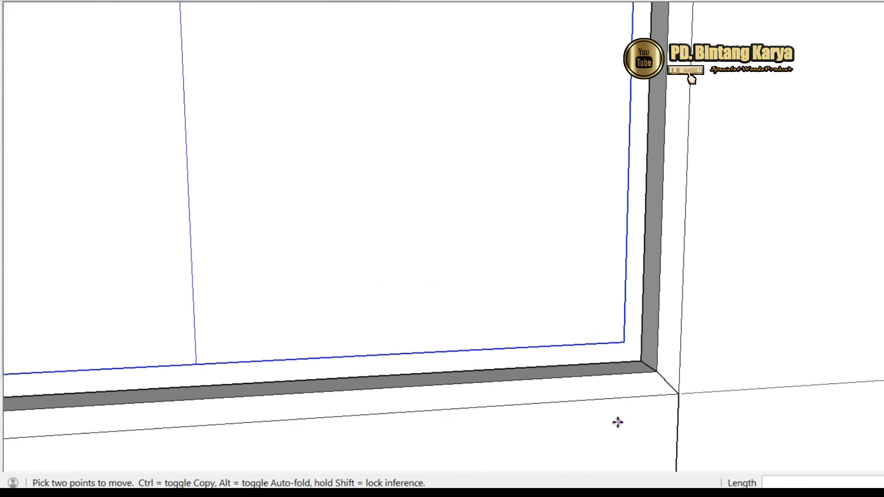
scroll(616, 422, down, 10)
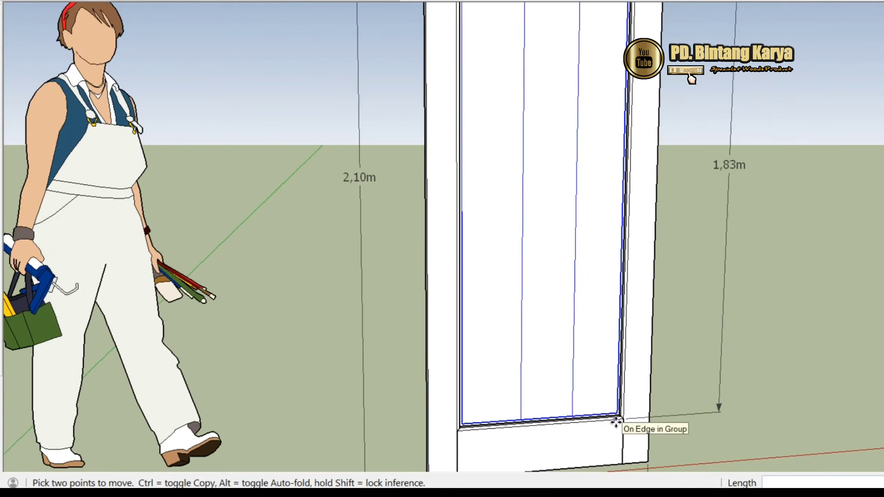
scroll(652, 124, up, 10)
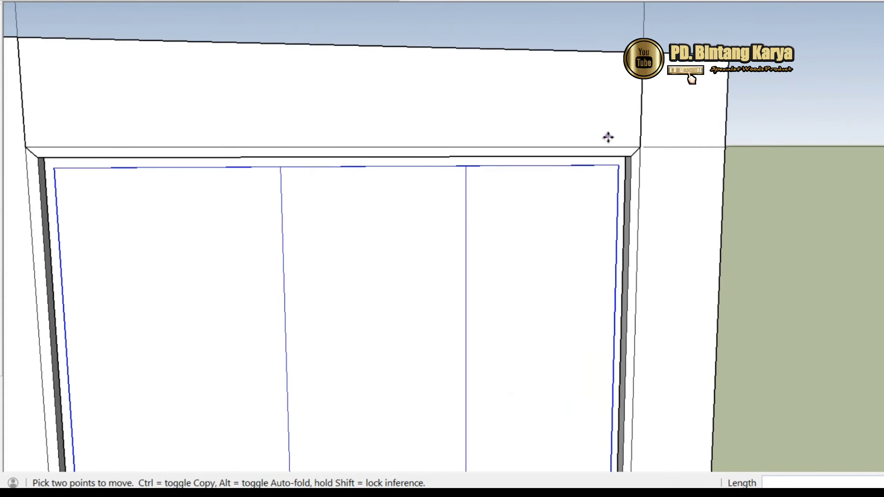
mouse_move(651, 191)
middle_down()
mouse_move(667, 158)
mouse_move(519, 19)
mouse_move(343, 63)
mouse_move(734, 97)
mouse_move(742, 105)
mouse_move(437, 103)
mouse_move(571, 102)
mouse_move(731, 124)
mouse_move(771, 164)
mouse_move(708, 183)
mouse_move(643, 134)
mouse_move(570, 102)
mouse_move(695, 158)
middle_up()
scroll(652, 142, down, 3)
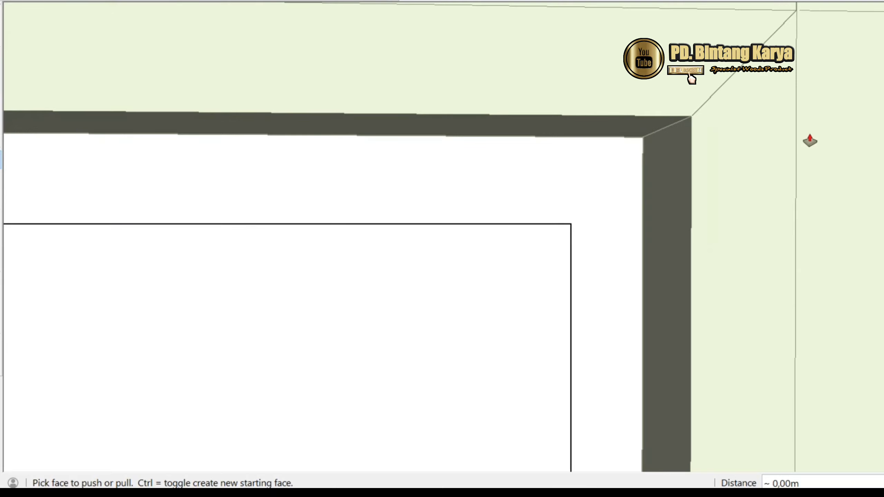
Open the panel group for editing and erase the two vertical board lines on its front face
mouse_move(807, 138)
middle_down()
mouse_move(809, 109)
mouse_move(598, 86)
mouse_move(615, 212)
mouse_move(848, 158)
mouse_move(742, 128)
middle_up()
scroll(755, 134, down, 5)
scroll(757, 134, down, 8)
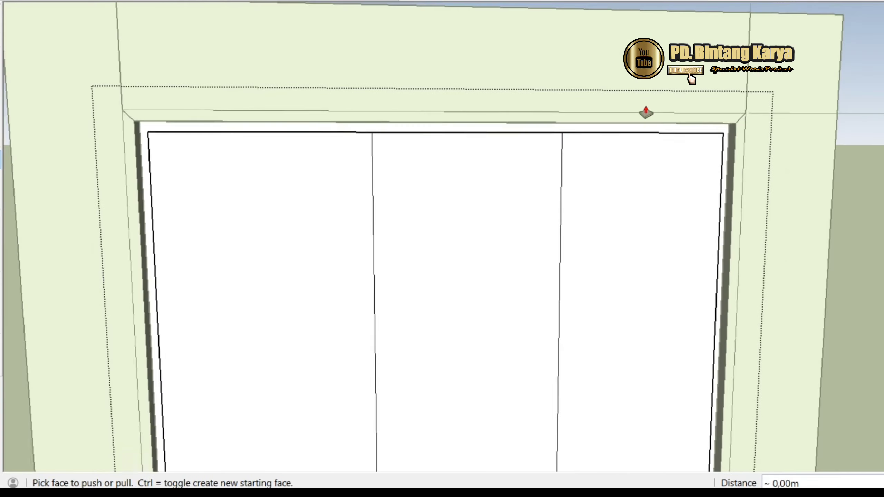
middle_drag(557, 133, 509, 79)
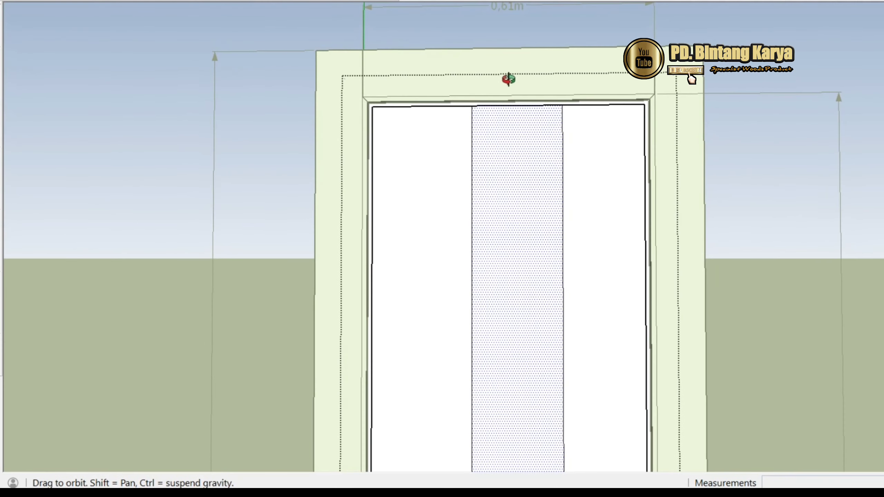
scroll(470, 28, down, 6)
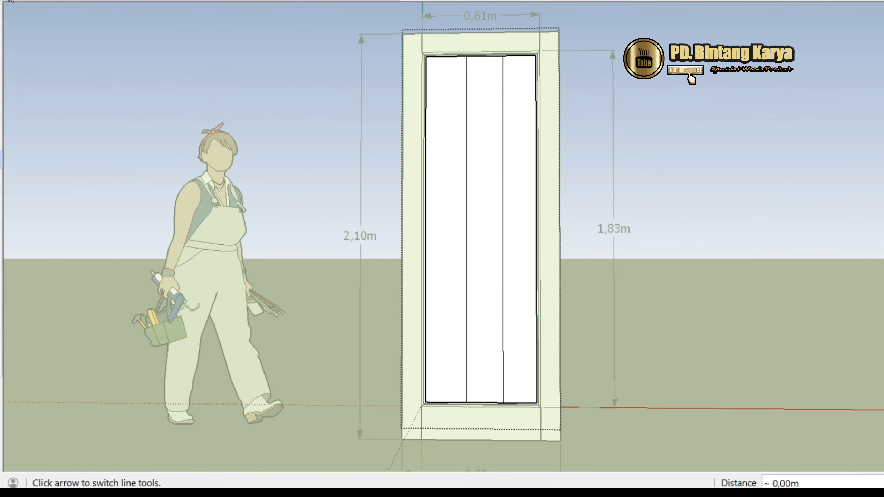
key(space)
click(224, 74)
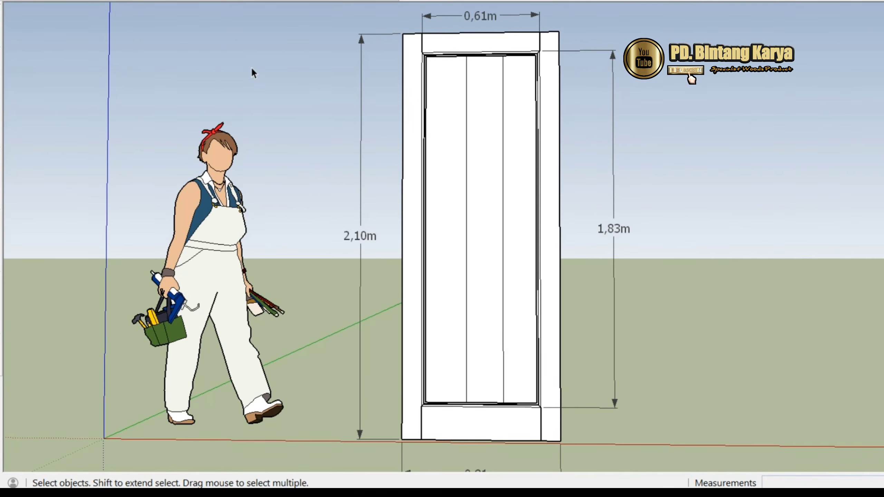
double_click(460, 152)
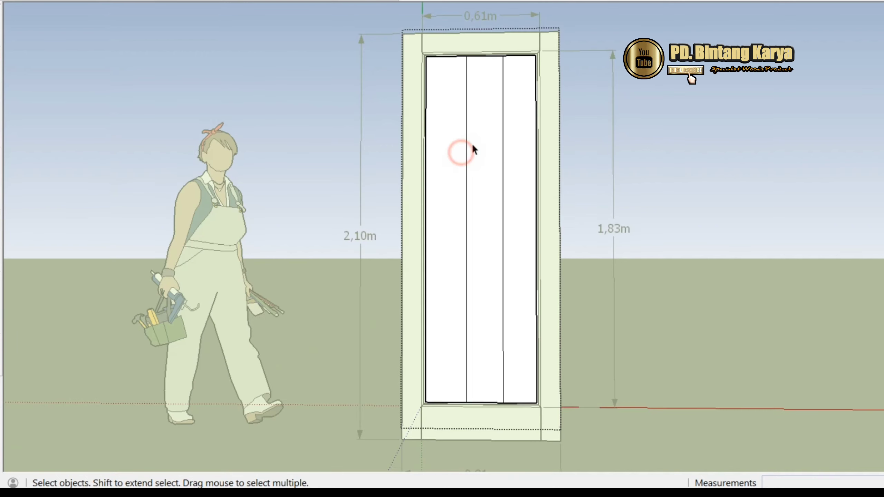
click(473, 147)
key(e)
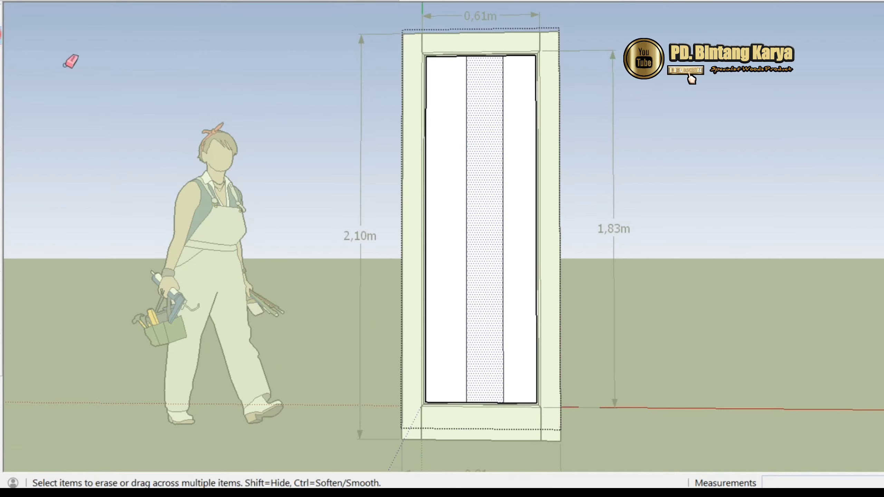
click(465, 126)
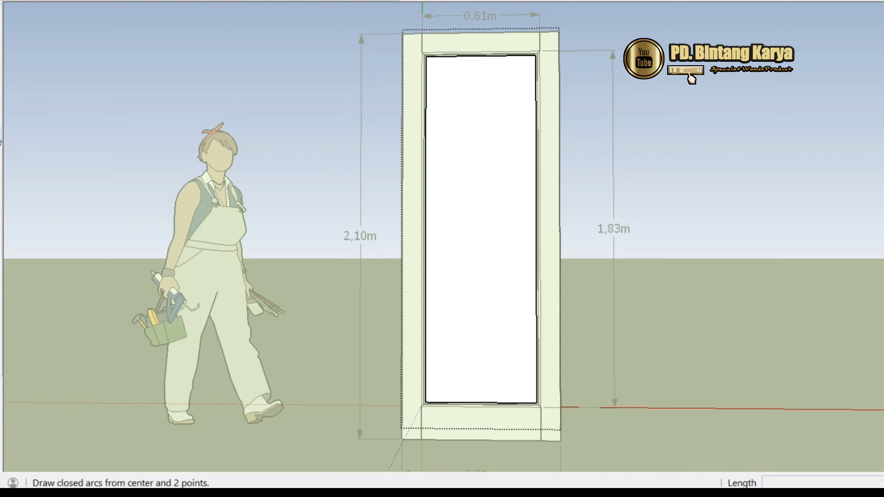
Draw a two-point arc from the panel's upper edge near its left corner to about two-thirds down the face, bulging about 0.22 m rightward
click(1, 116)
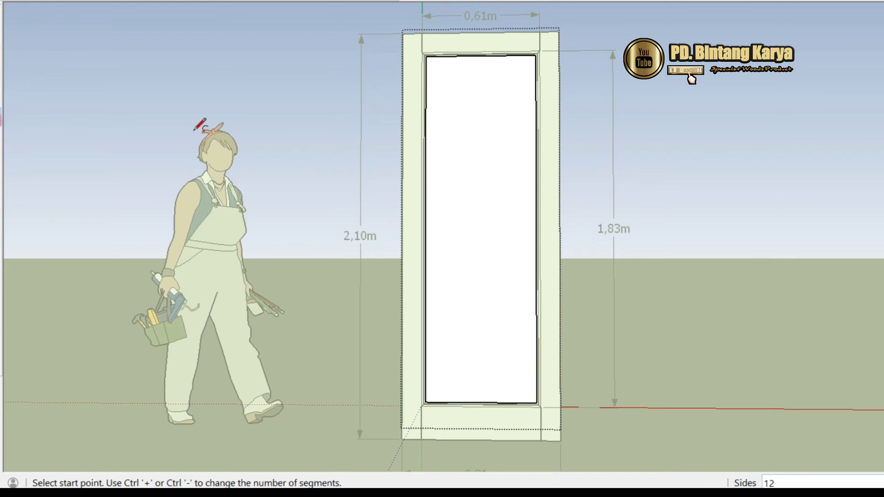
click(446, 56)
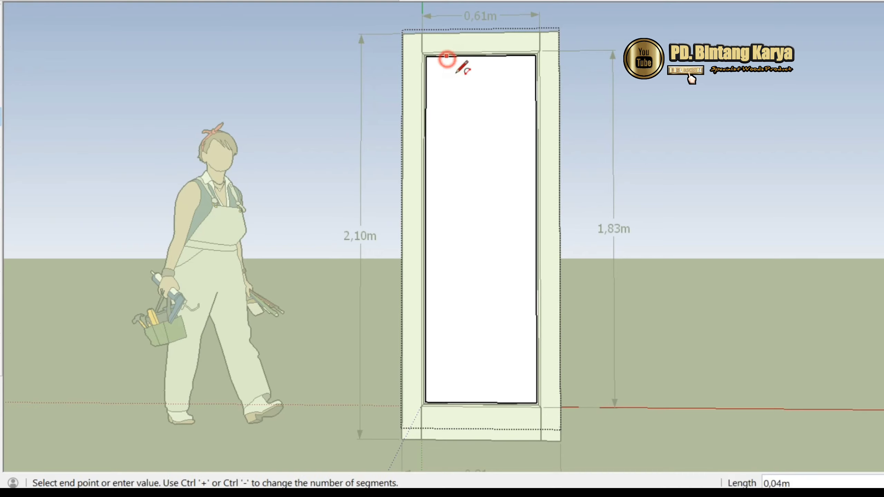
click(475, 286)
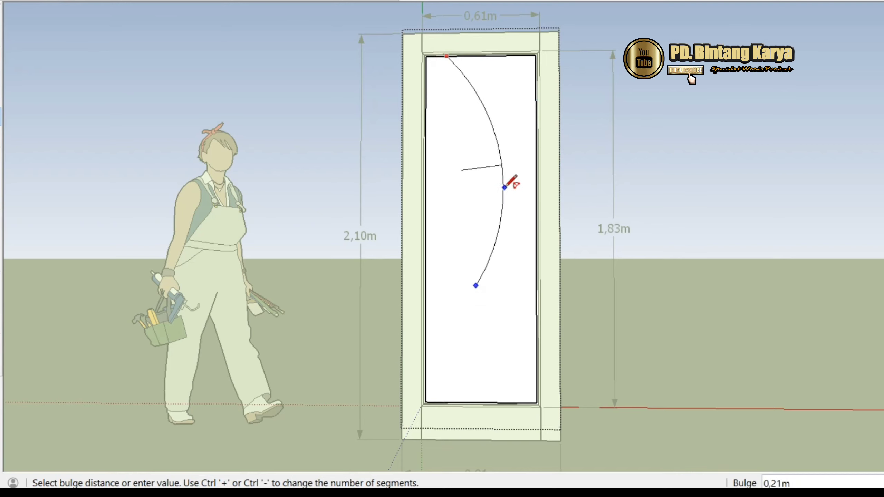
click(505, 184)
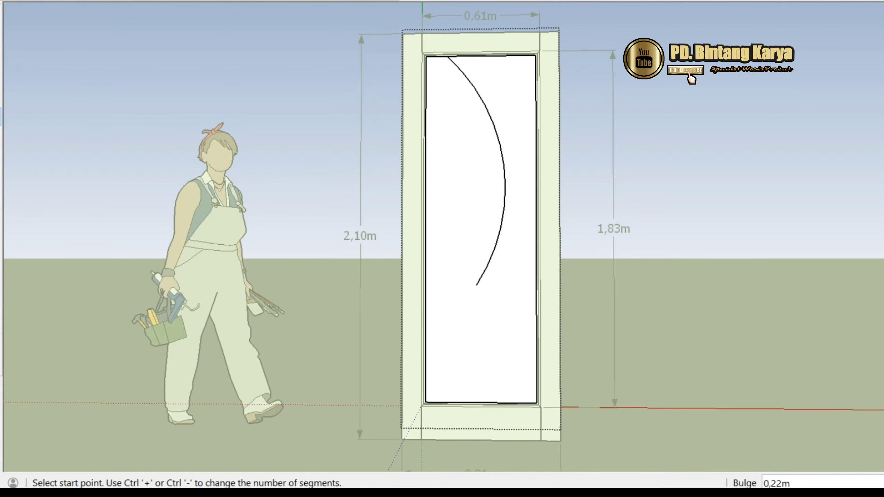
Continue the curve with an arc from the first arc's lower end to the panel's bottom edge, bulging about 0.14 m leftward
key(space)
click(463, 160)
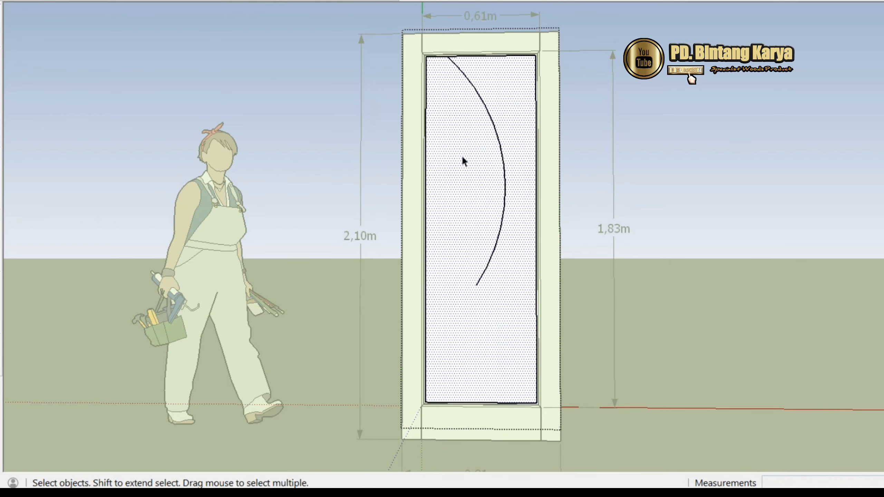
click(3, 109)
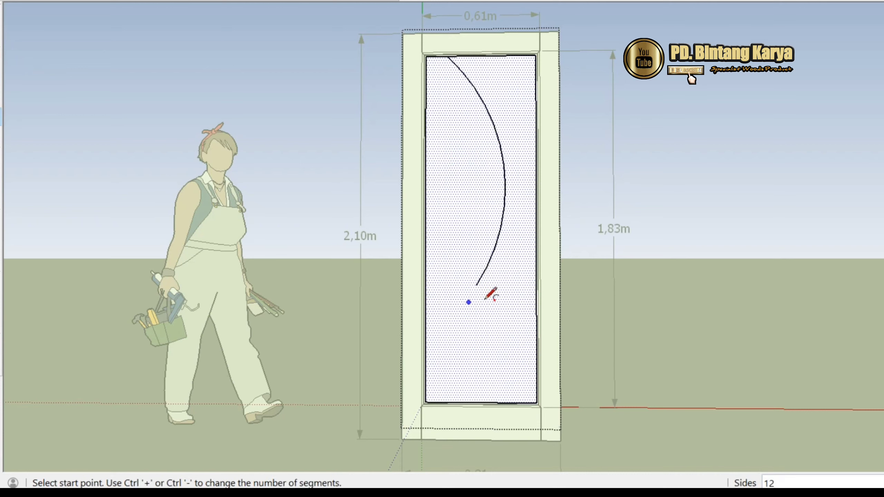
click(475, 285)
scroll(506, 369, up, 5)
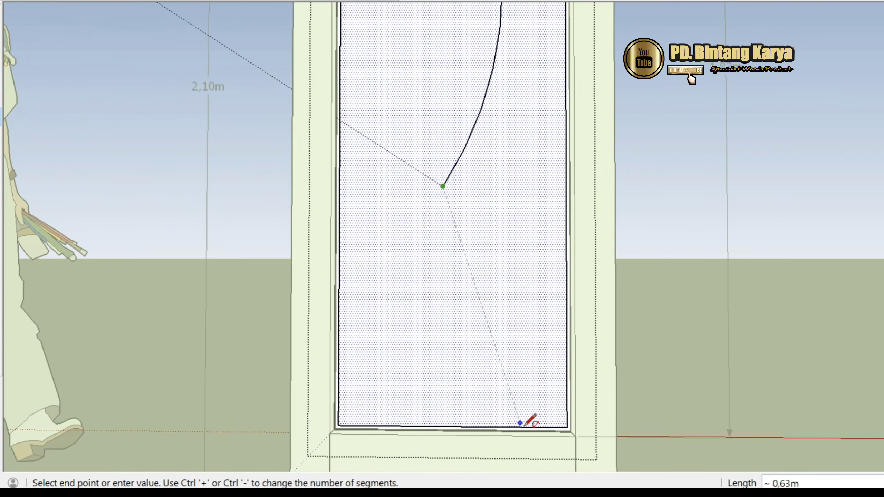
click(524, 427)
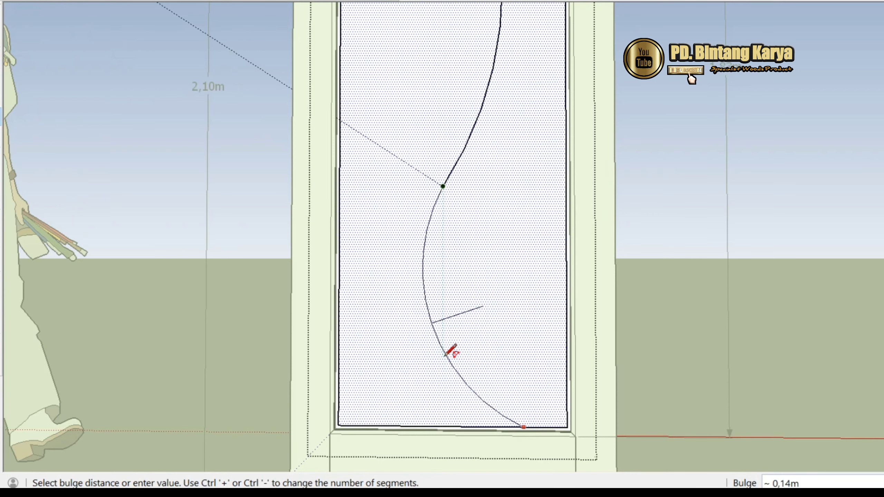
click(446, 355)
scroll(449, 367, down, 5)
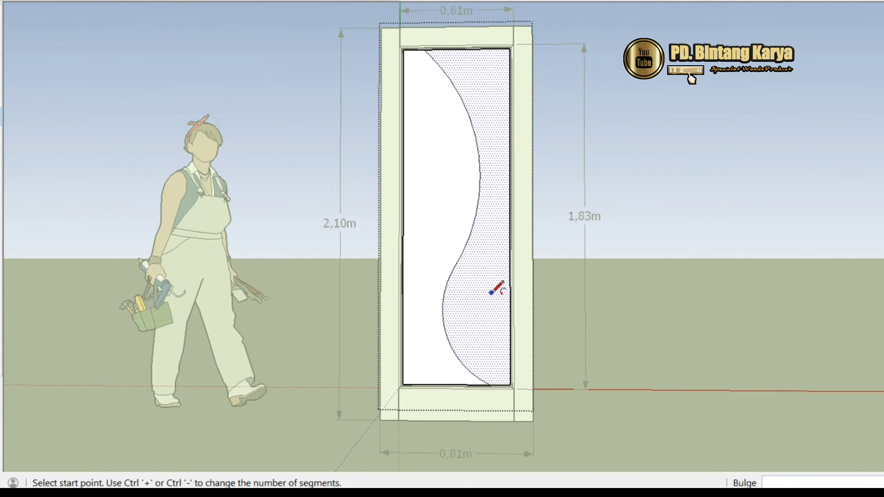
mouse_move(485, 275)
middle_down()
mouse_move(497, 295)
mouse_move(492, 284)
middle_up()
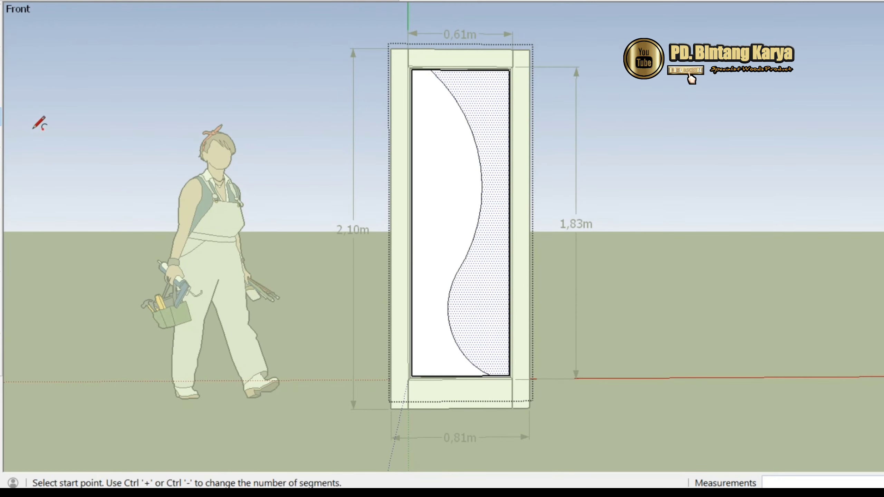
Offset the outline of the panel face right of the S-curve inward by about 0.01 m
key(f)
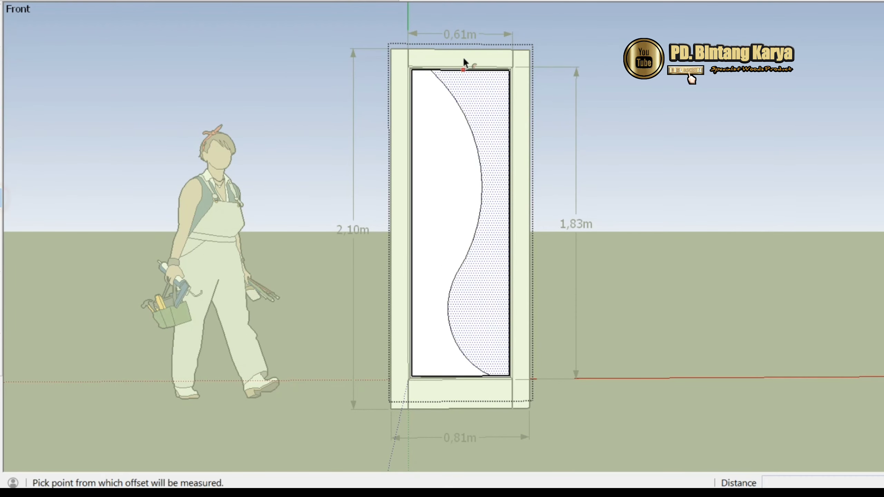
scroll(458, 73, up, 6)
click(418, 111)
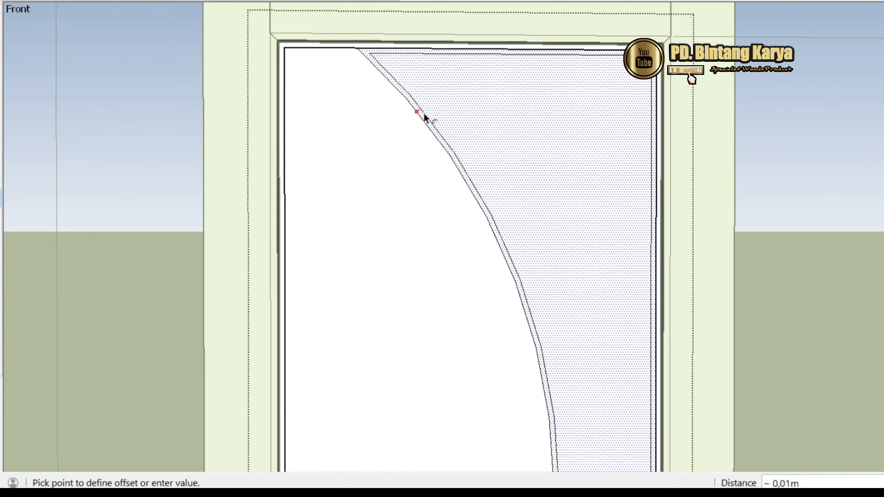
click(428, 112)
key(l)
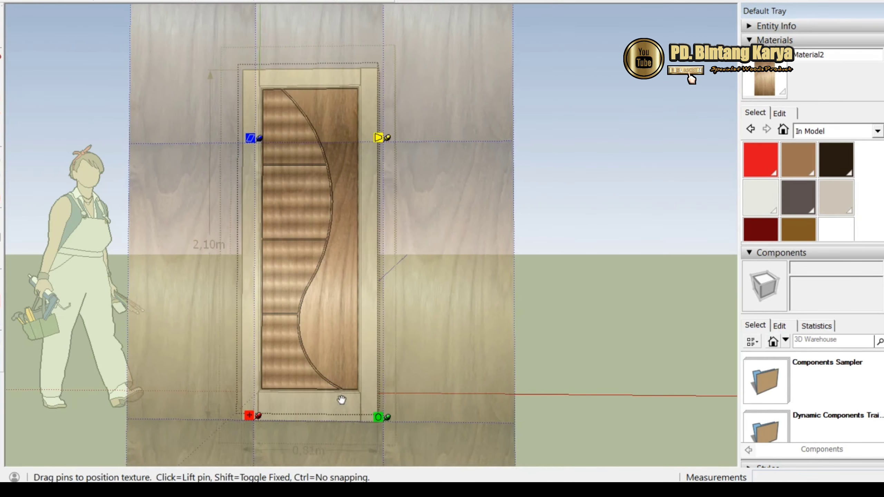
Adjust the scale and rotation of the wood texture on the door panel with its green texture pin
drag(381, 417, 389, 422)
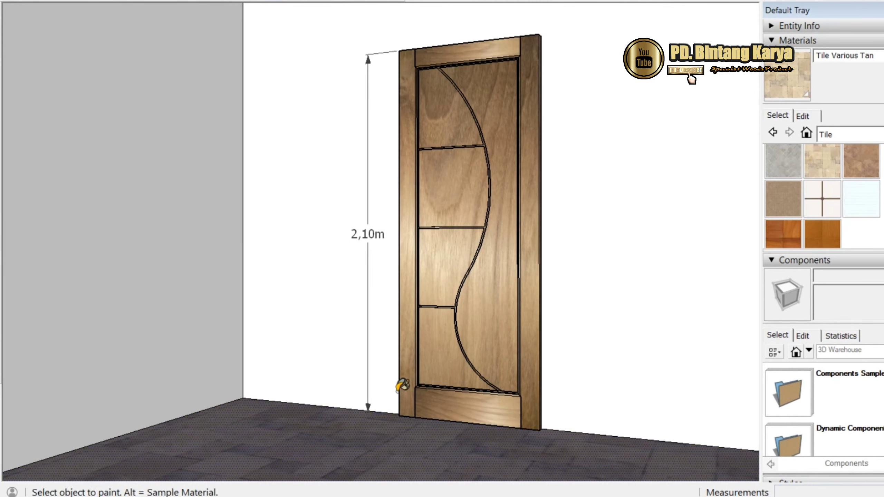
key(alt)
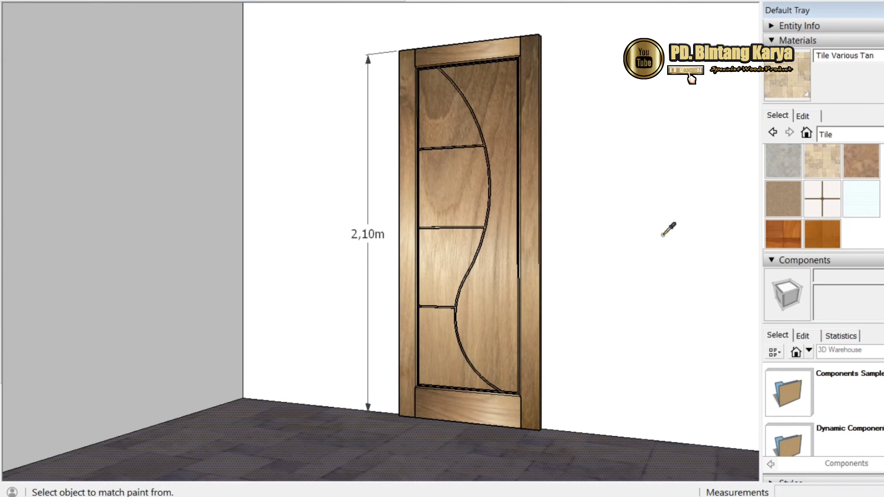